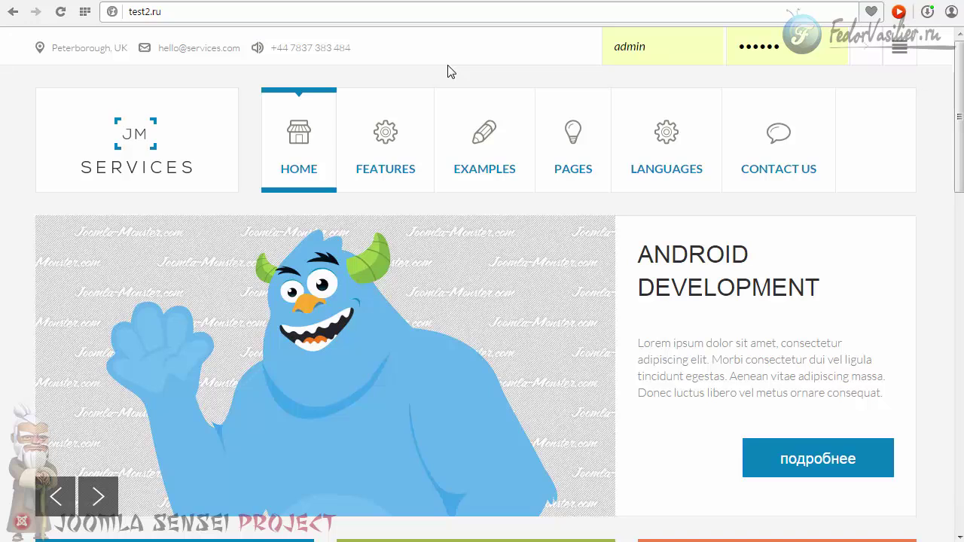
- Inspect the username and password fields of the login form in the demo site's header
{"action": "left_click", "coordinate": [652, 47]}
{"action": "left_click", "coordinate": [753, 57]}
{"action": "left_click", "coordinate": [624, 45]}
{"action": "left_click", "coordinate": [767, 56]}
{"action": "left_click", "coordinate": [767, 46]}
{"action": "double_click", "coordinate": [657, 43]}
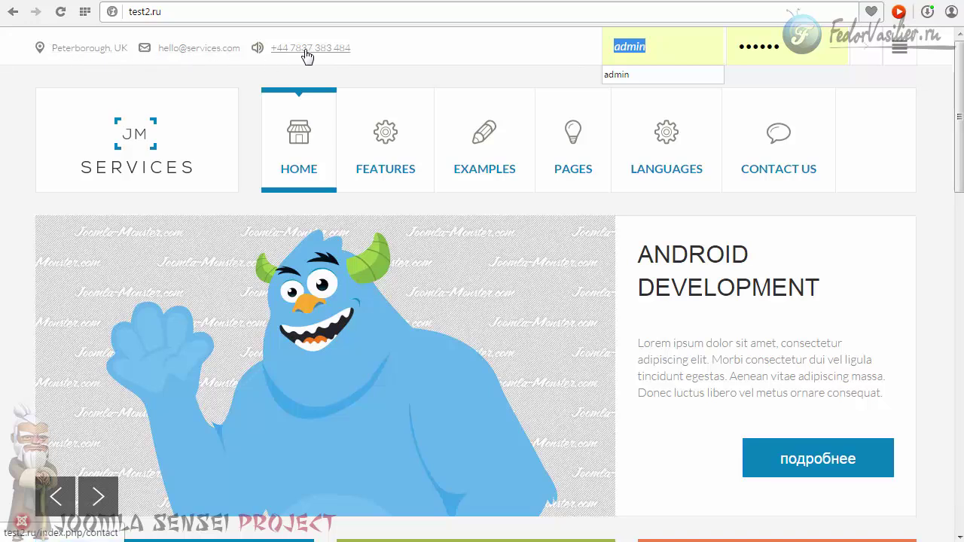
- Open and close the off-canvas sidebar and look over its menu and the main navigation's submenus
{"action": "left_click", "coordinate": [901, 53]}
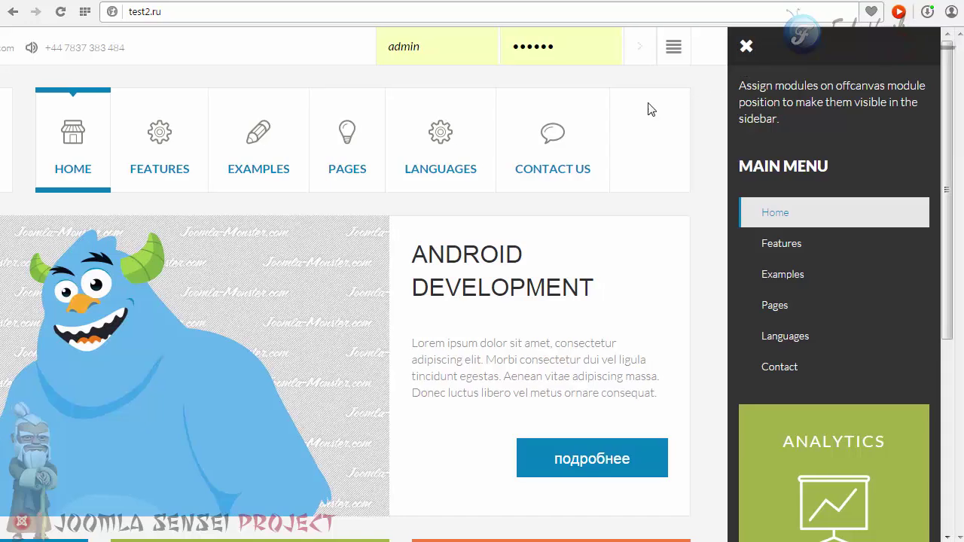
{"action": "left_click", "coordinate": [672, 51]}
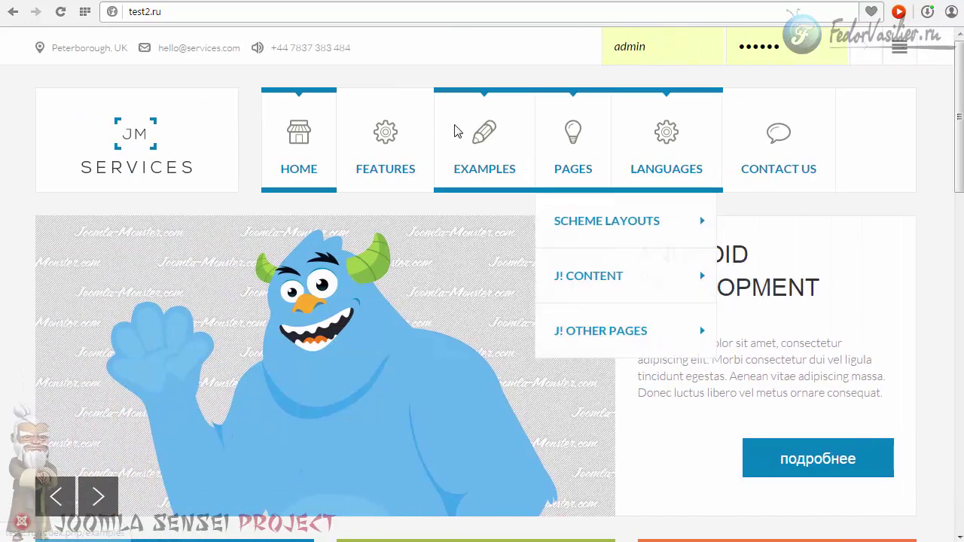
{"action": "mouse_move", "coordinate": [588, 351]}
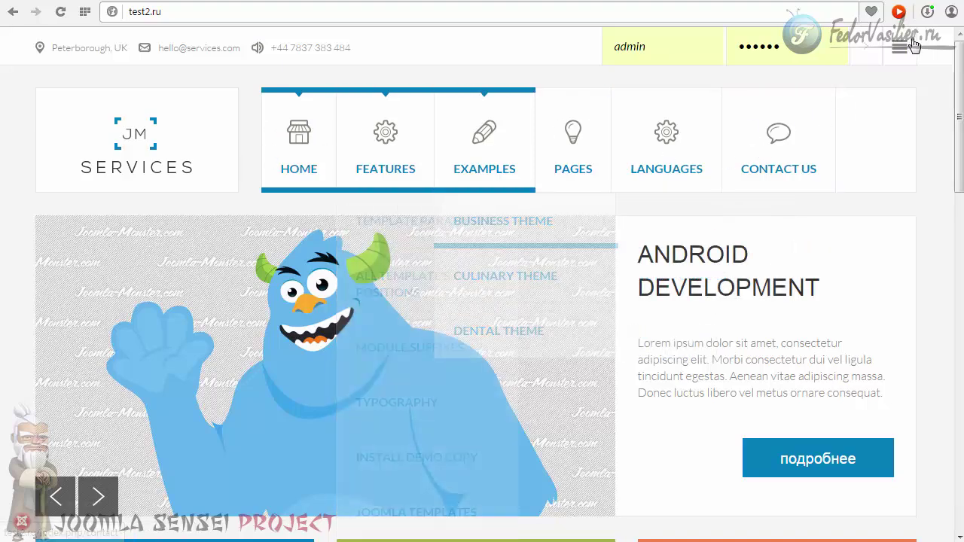
{"action": "left_click", "coordinate": [899, 47]}
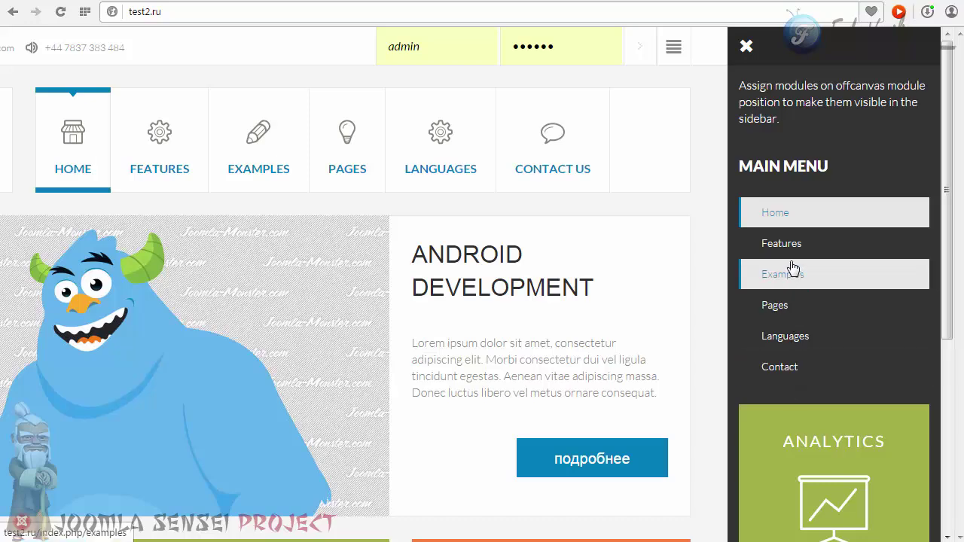
{"action": "left_click", "coordinate": [529, 204]}
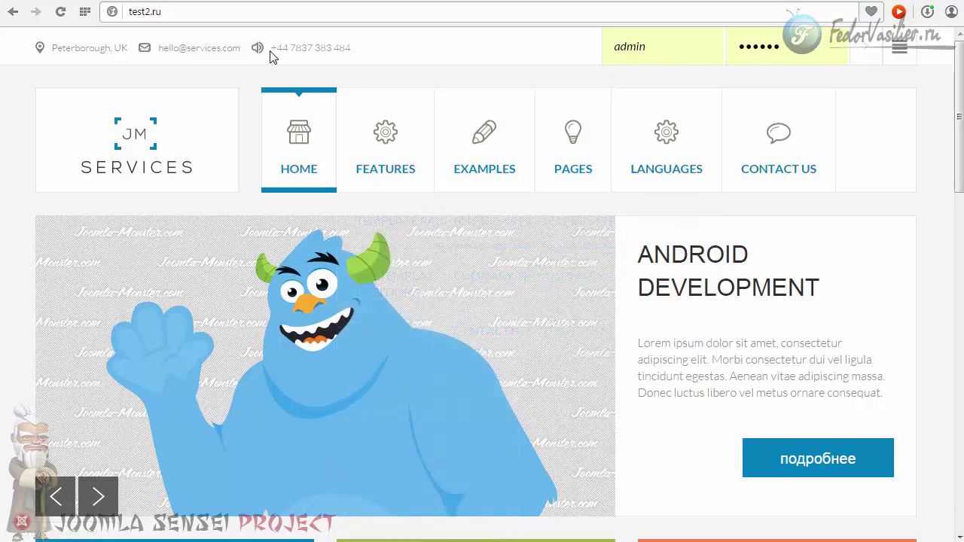
{"action": "mouse_move", "coordinate": [507, 151]}
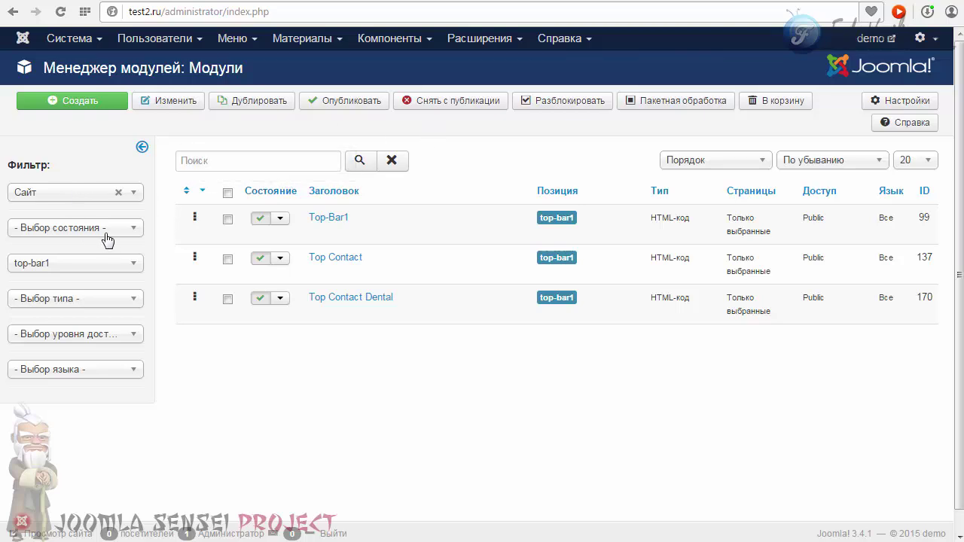
- Switch to the test2.ru administrator, clear the module list's position filter and reload the Module Manager
{"action": "left_click", "coordinate": [128, 269]}
{"action": "scroll", "coordinate": [78, 344], "scroll_direction": "up", "scroll_amount": 5}
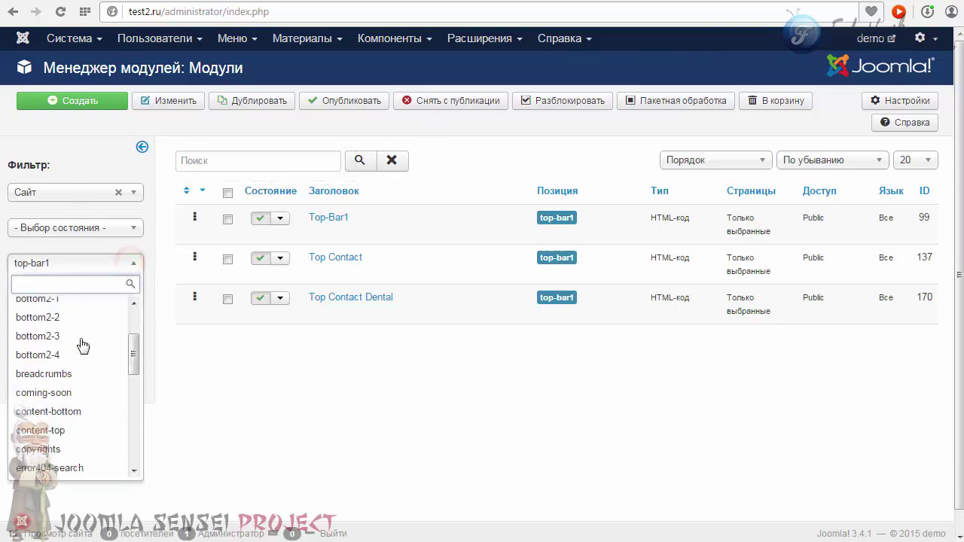
{"action": "left_click", "coordinate": [68, 301]}
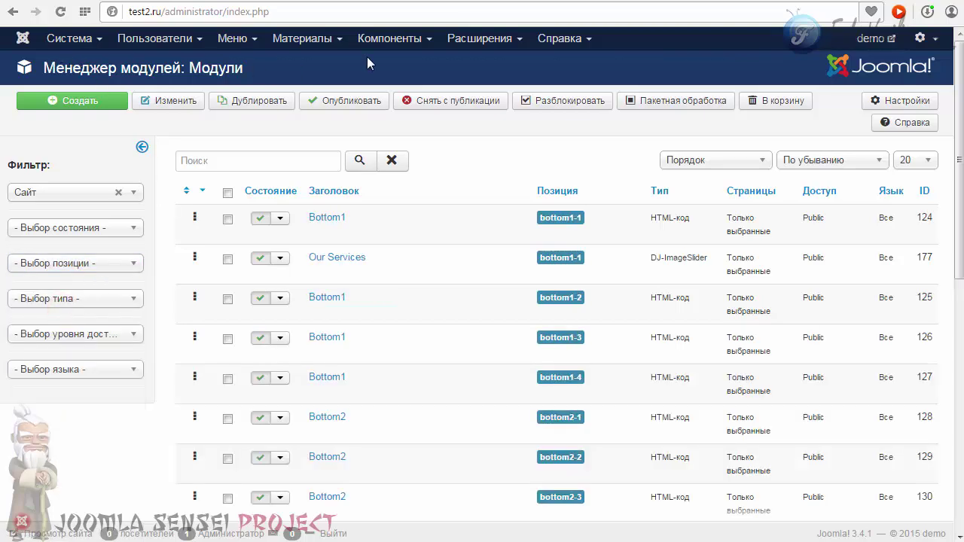
{"action": "left_click", "coordinate": [466, 39]}
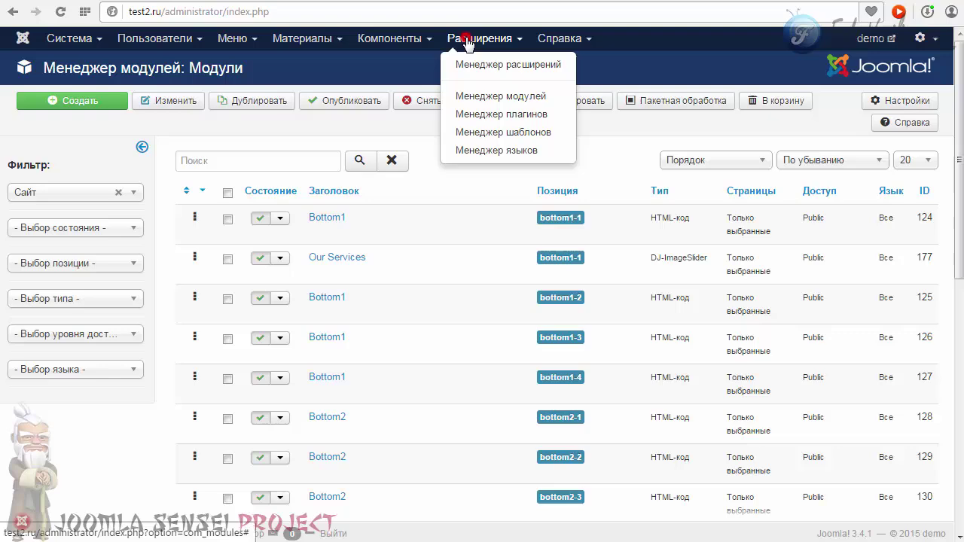
{"action": "left_click", "coordinate": [473, 97]}
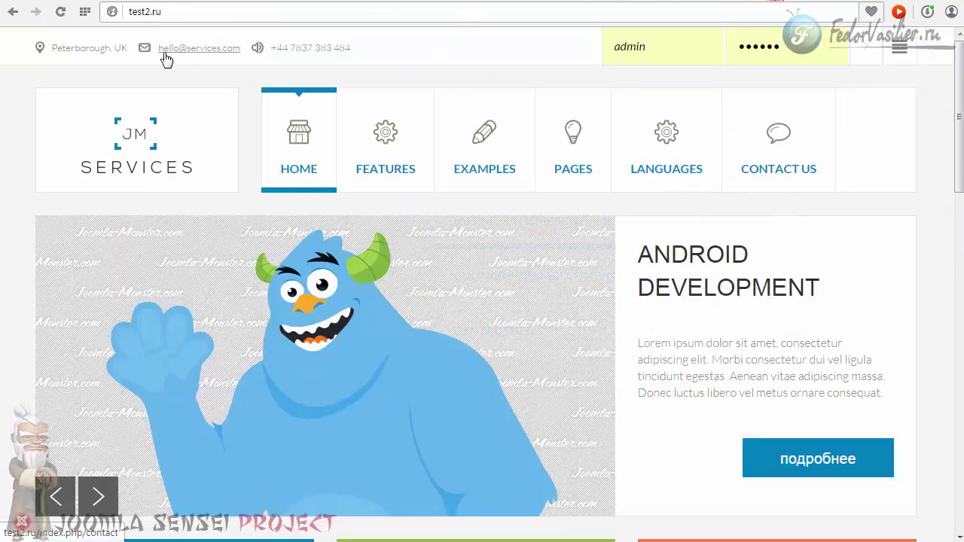
- Display the template's module positions on the test2.ru front page and highlight the top-bar2 position name
{"action": "left_click", "coordinate": [174, 11]}
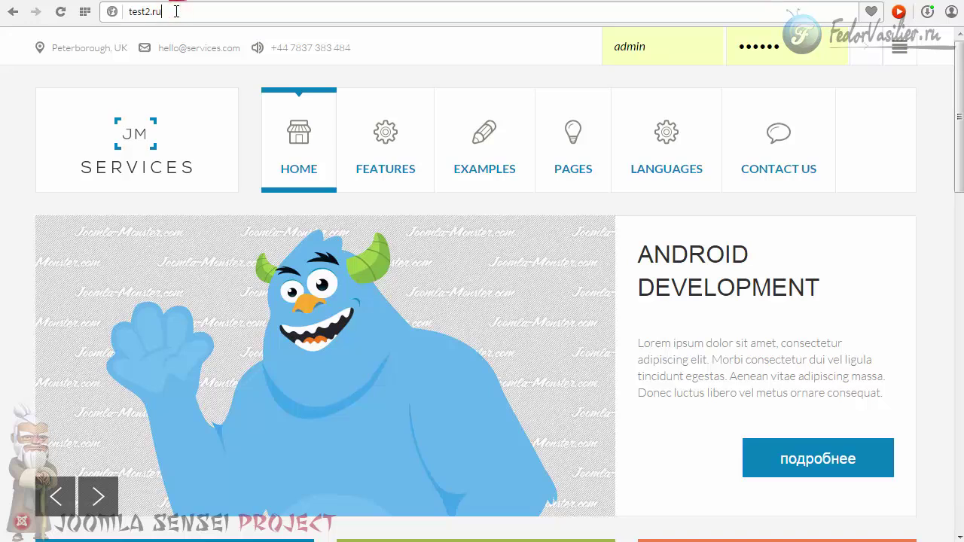
{"action": "type", "text": "/"}
{"action": "left_click", "coordinate": [175, 51]}
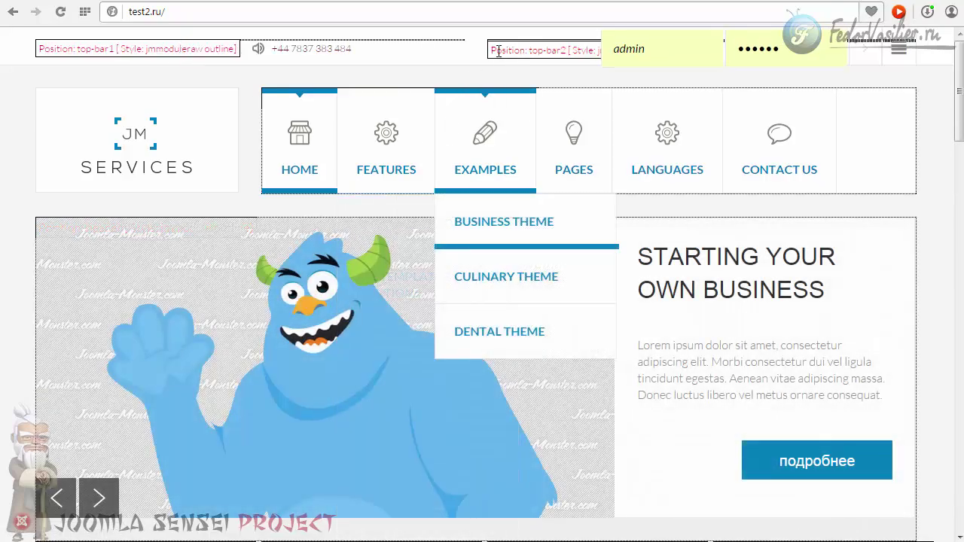
{"action": "left_click_drag", "start_coordinate": [489, 50], "coordinate": [557, 51]}
{"action": "left_click", "coordinate": [544, 49]}
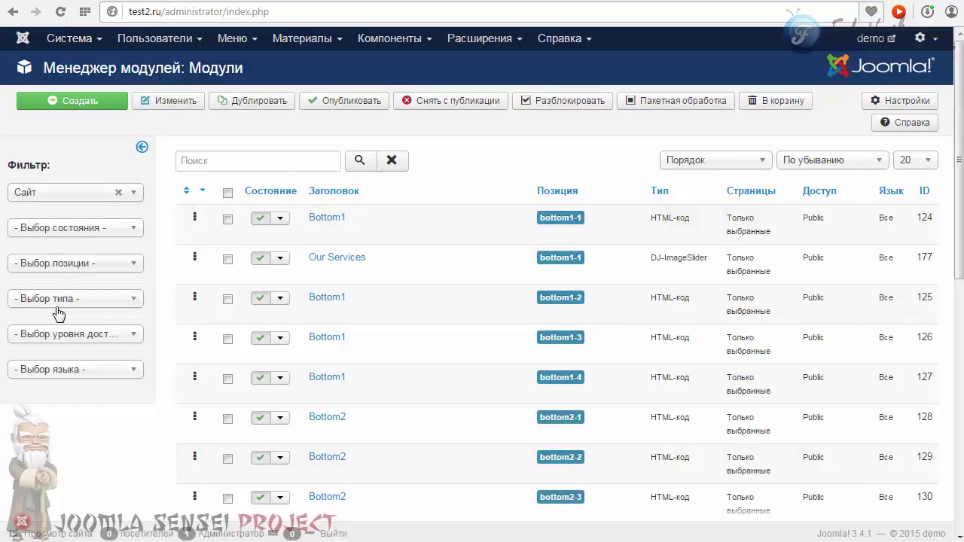
- Filter the test2.ru administrator's module list by the top-bar2 position
{"action": "left_click", "coordinate": [77, 265]}
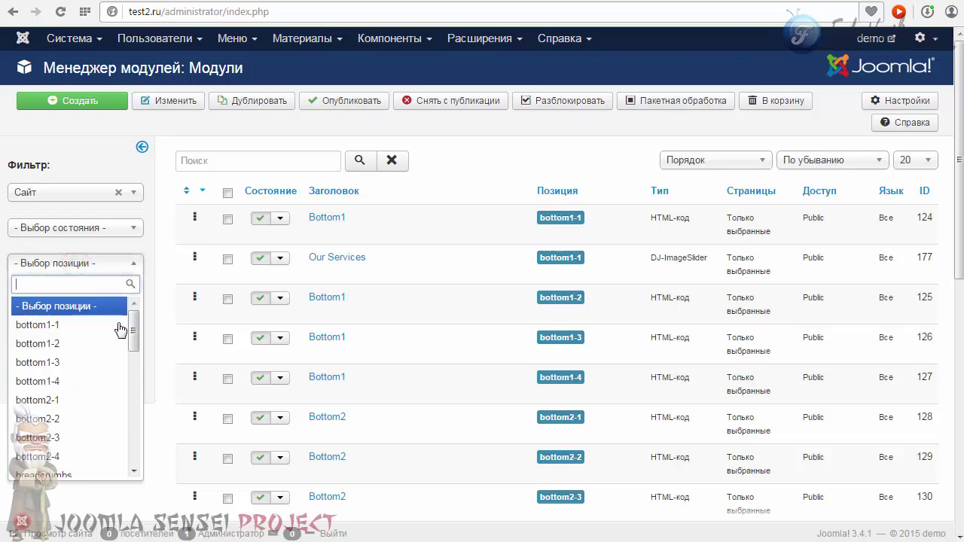
{"action": "left_click_drag", "start_coordinate": [133, 330], "coordinate": [132, 420]}
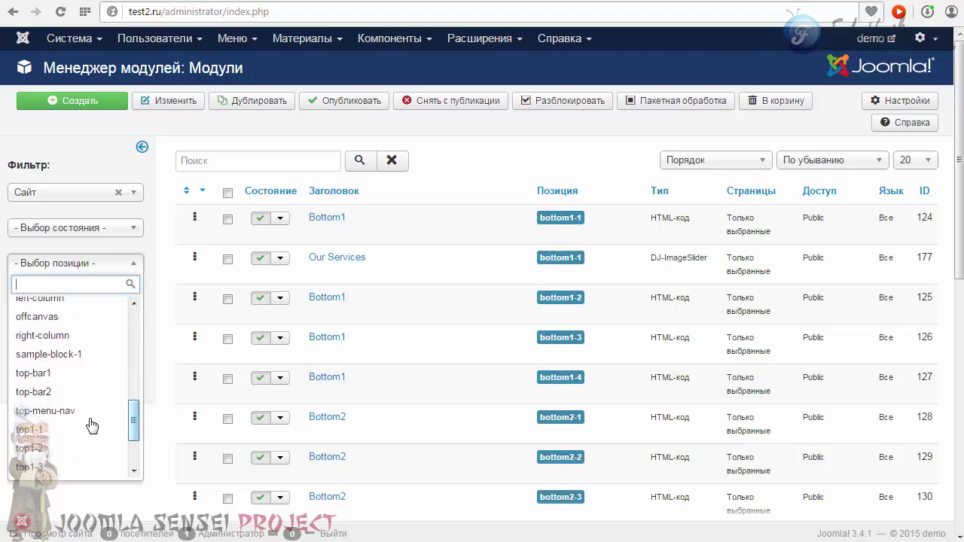
{"action": "left_click", "coordinate": [34, 392]}
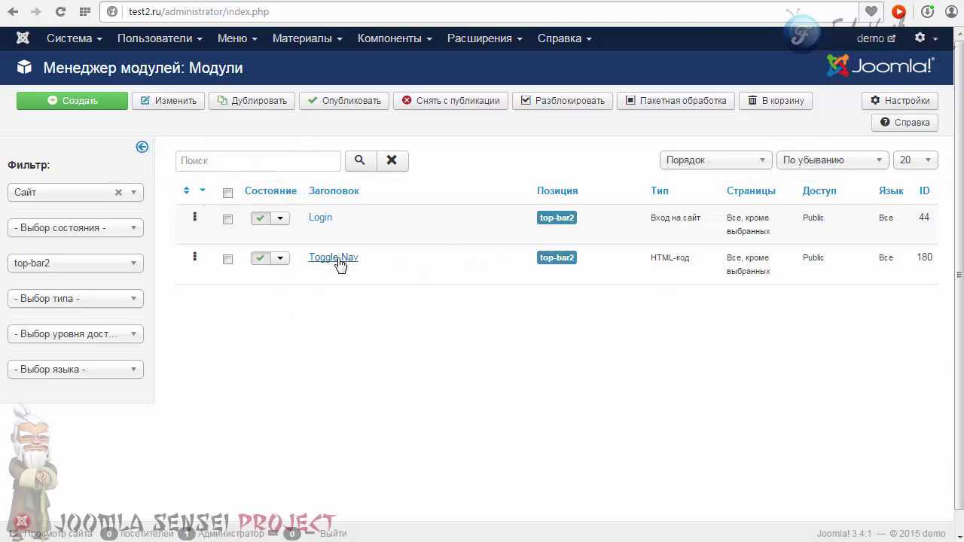
- Review the position and type of the Toggle Nav and Login modules, comparing them with the front page
{"action": "left_click_drag", "start_coordinate": [539, 259], "coordinate": [567, 255]}
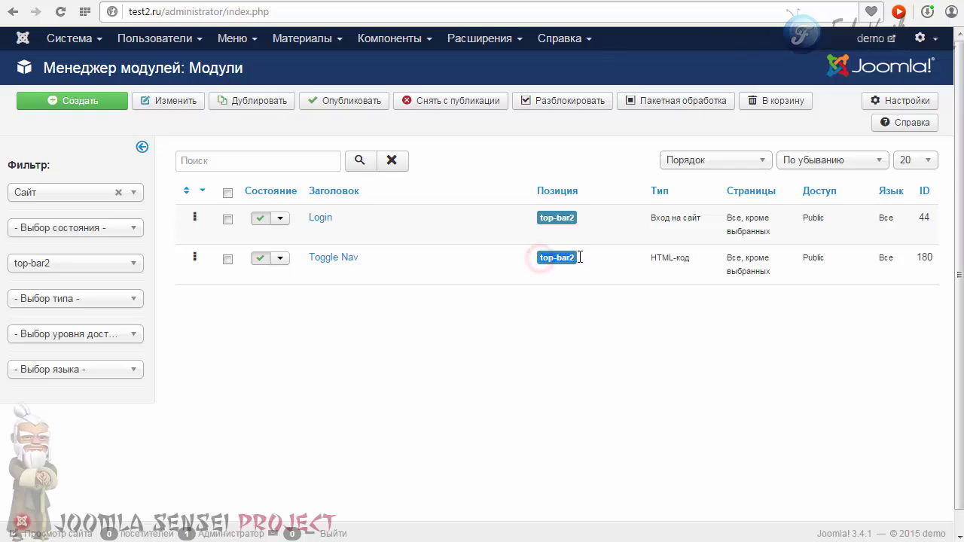
{"action": "mouse_move", "coordinate": [649, 258]}
{"action": "left_mouse_down"}
{"action": "mouse_move", "coordinate": [690, 260]}
{"action": "mouse_move", "coordinate": [648, 260]}
{"action": "left_mouse_up"}
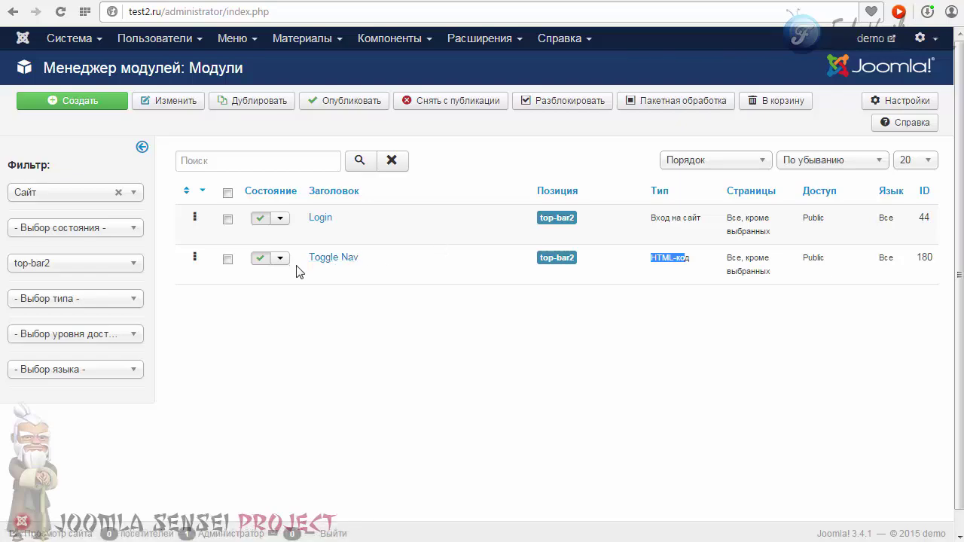
{"action": "left_click", "coordinate": [776, 0]}
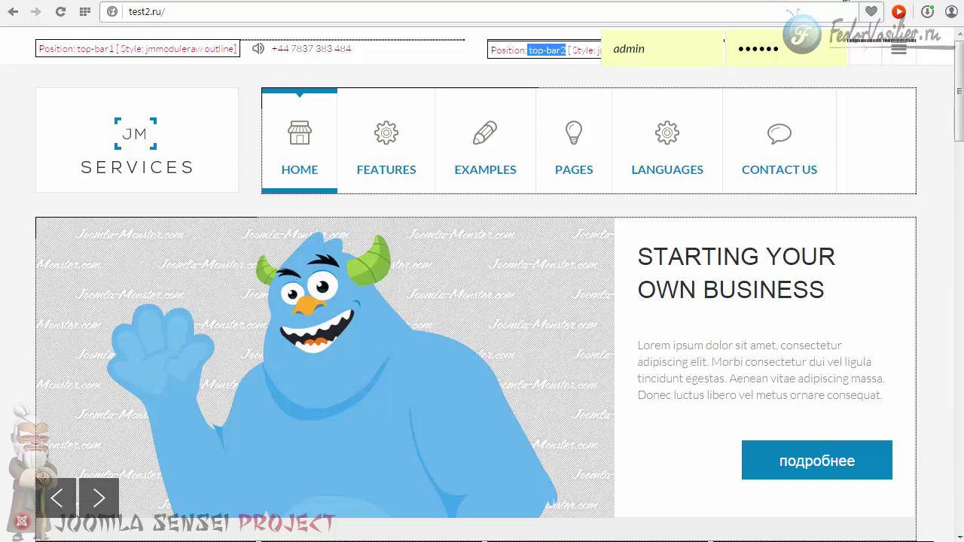
{"action": "key", "text": "ctrl+Tab"}
{"action": "left_click", "coordinate": [336, 217]}
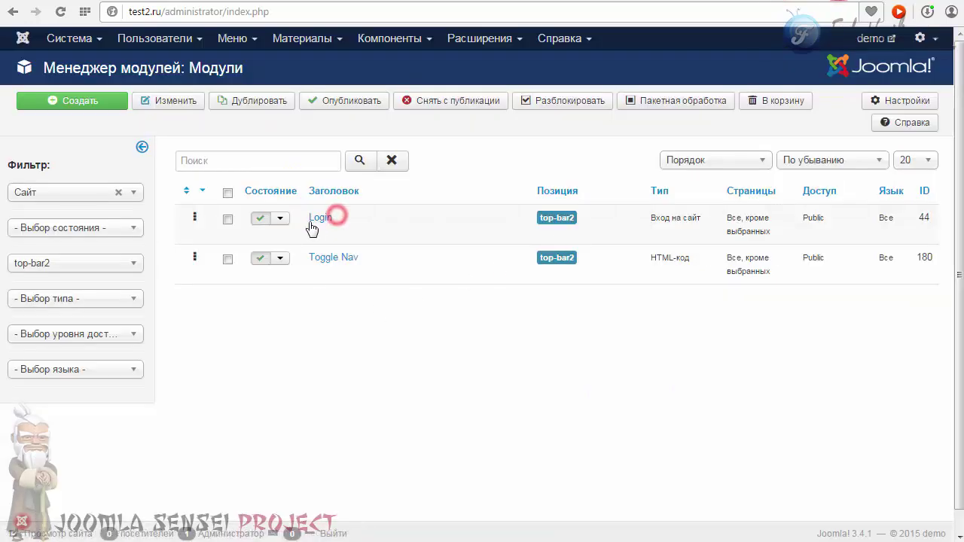
{"action": "left_click_drag", "start_coordinate": [648, 218], "coordinate": [701, 226]}
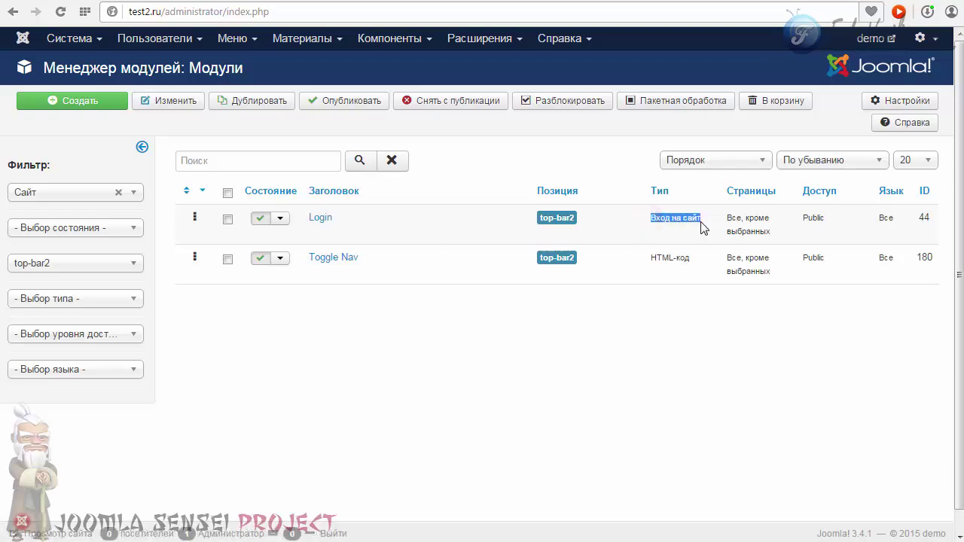
{"action": "left_click", "coordinate": [616, 206]}
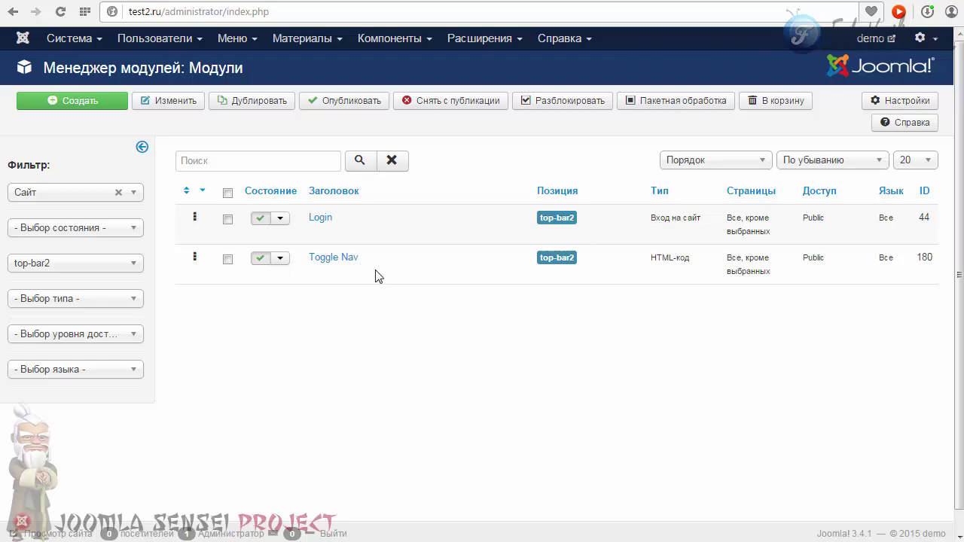
- Open the Login module, look through its settings and close it without changes
{"action": "left_click", "coordinate": [319, 219]}
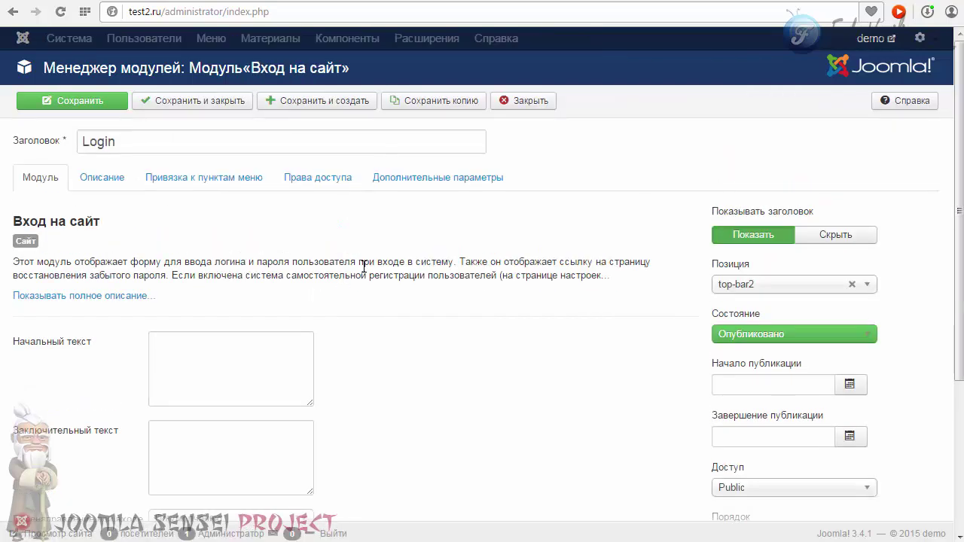
{"action": "scroll", "coordinate": [363, 266], "scroll_direction": "down", "scroll_amount": 3}
{"action": "left_click", "coordinate": [523, 64]}
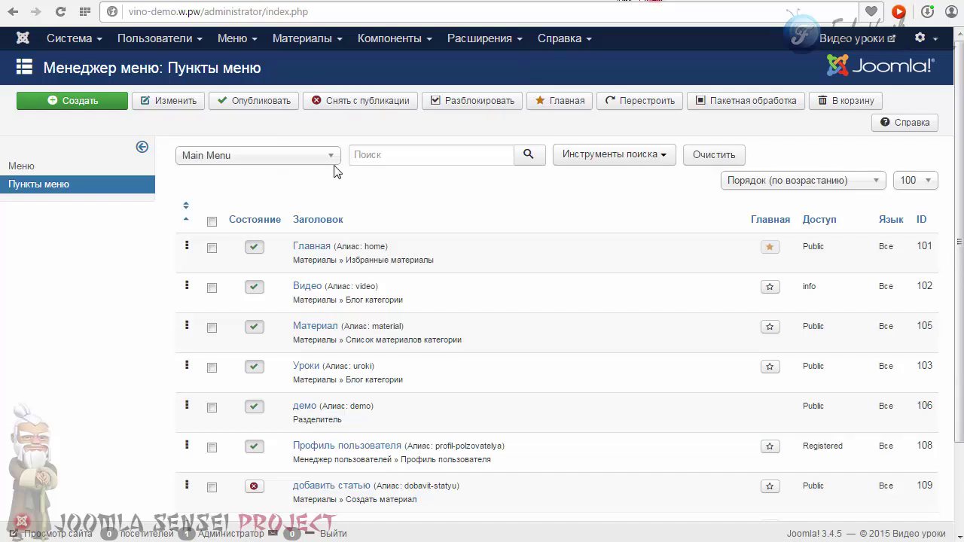
- In the vino-demo site's administrator, open the Вход login module from the Module Manager
{"action": "left_click", "coordinate": [460, 42]}
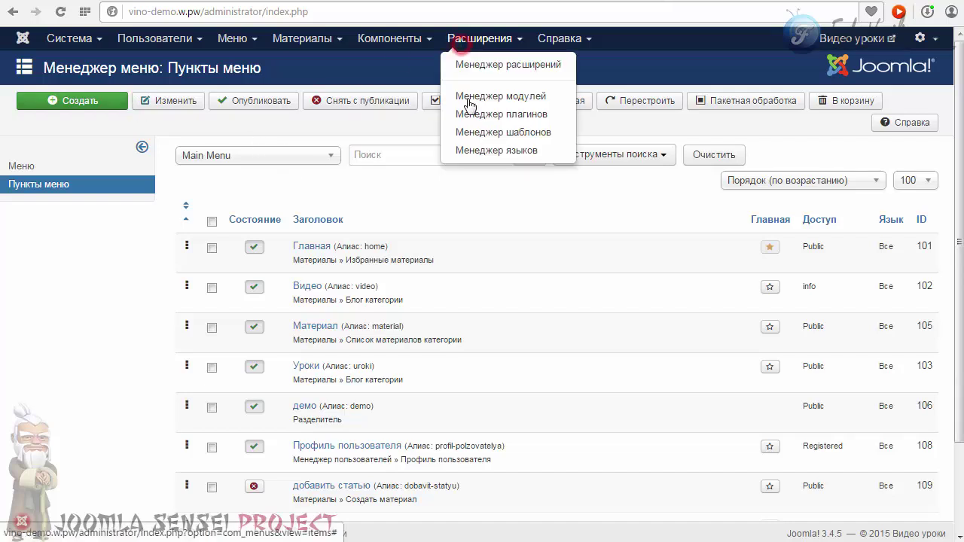
{"action": "left_click", "coordinate": [503, 98]}
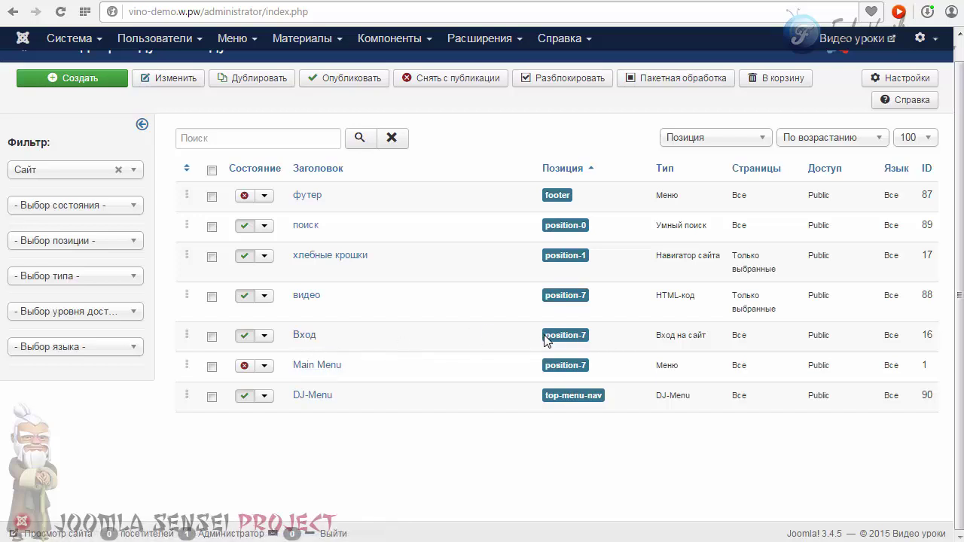
{"action": "left_click", "coordinate": [546, 337]}
{"action": "left_click", "coordinate": [573, 334]}
{"action": "left_click", "coordinate": [303, 336]}
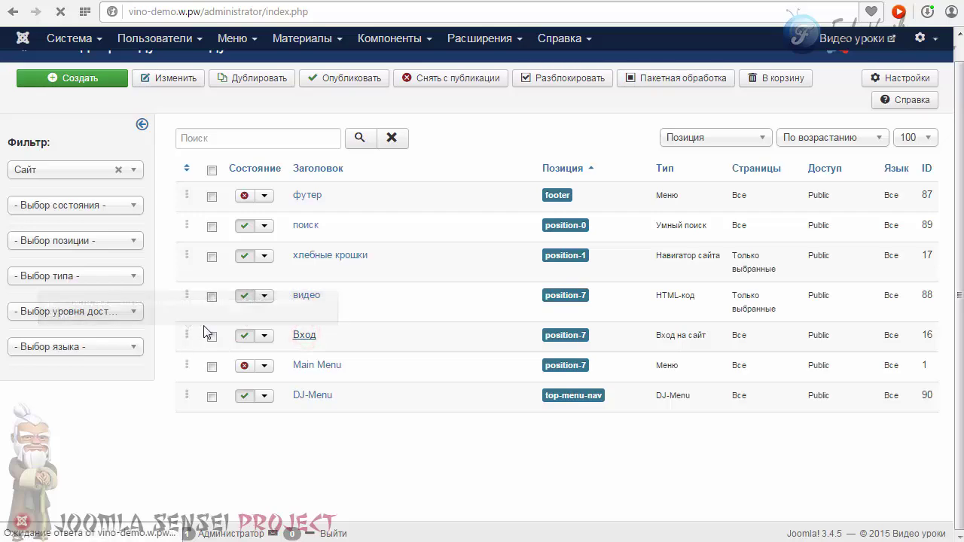
- Assign the Вход module to the Top-Bar2 position, hide its title and save the module
{"action": "scroll", "coordinate": [315, 310], "scroll_direction": "down", "scroll_amount": 4}
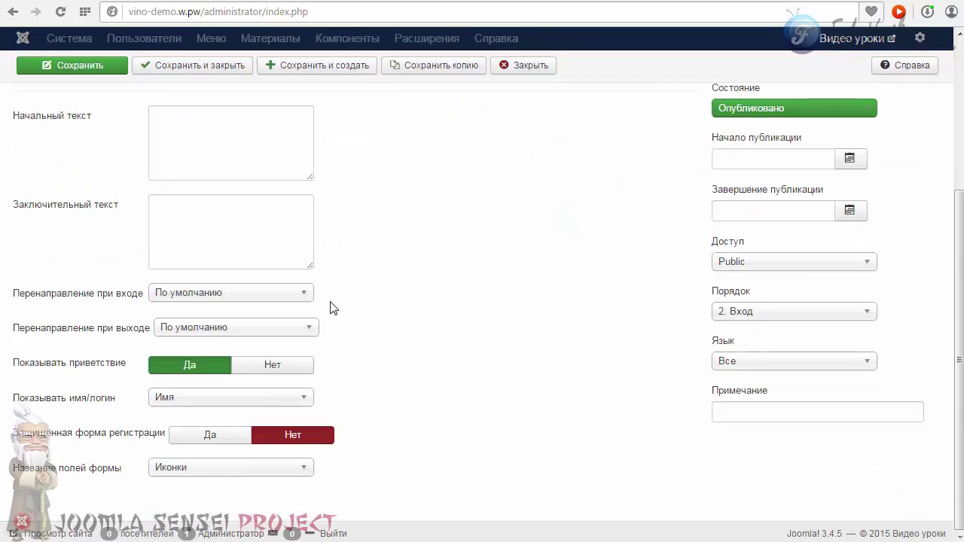
{"action": "scroll", "coordinate": [329, 308], "scroll_direction": "up", "scroll_amount": 4}
{"action": "left_click", "coordinate": [783, 284]}
{"action": "left_click_drag", "start_coordinate": [867, 456], "coordinate": [867, 411]}
{"action": "left_click", "coordinate": [774, 433]}
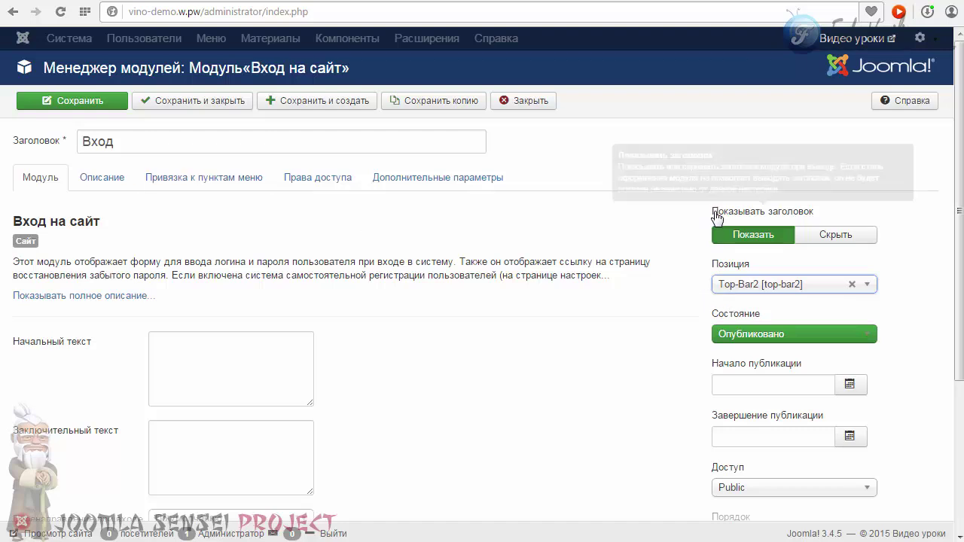
{"action": "left_click", "coordinate": [823, 235]}
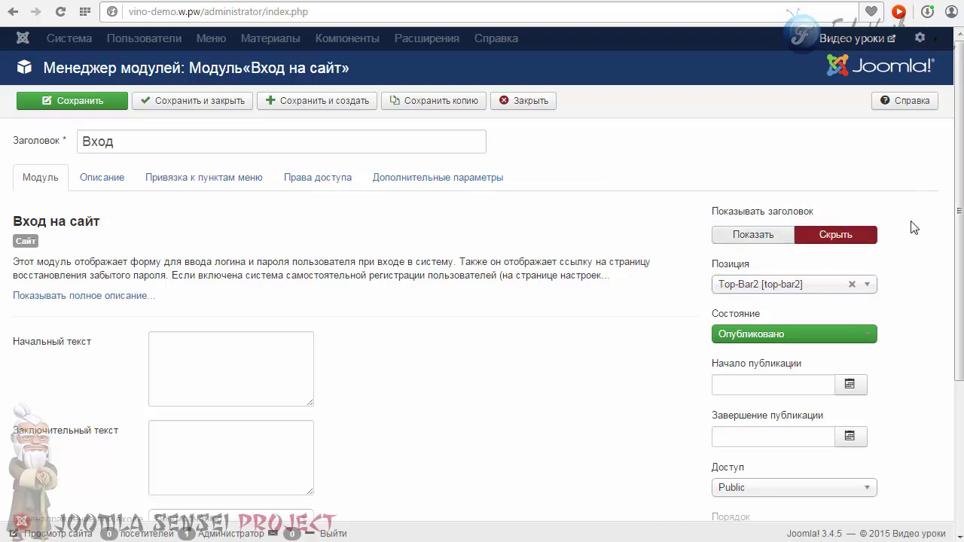
{"action": "left_click", "coordinate": [88, 115]}
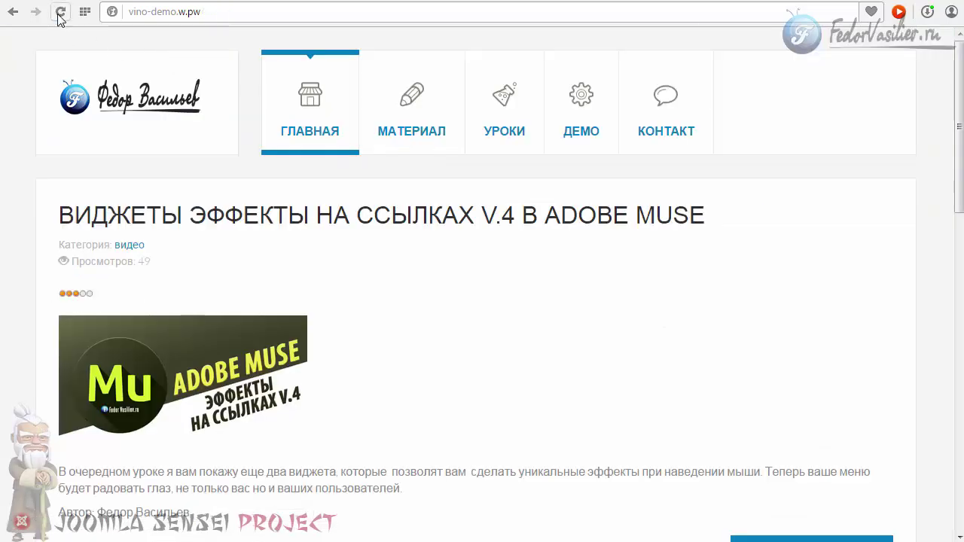
- Reload the vino-demo front page and check the login form's fields in the header
{"action": "left_click", "coordinate": [58, 14]}
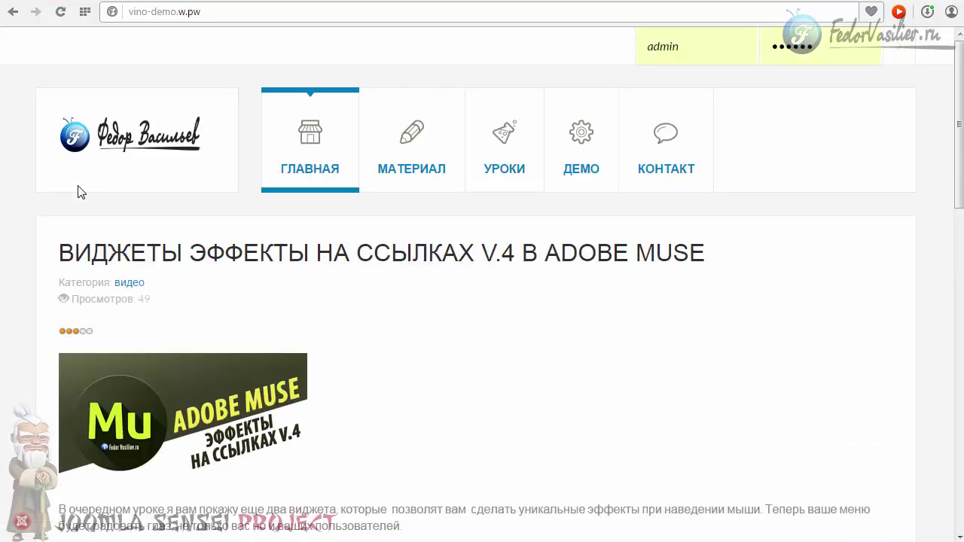
{"action": "left_click", "coordinate": [651, 46]}
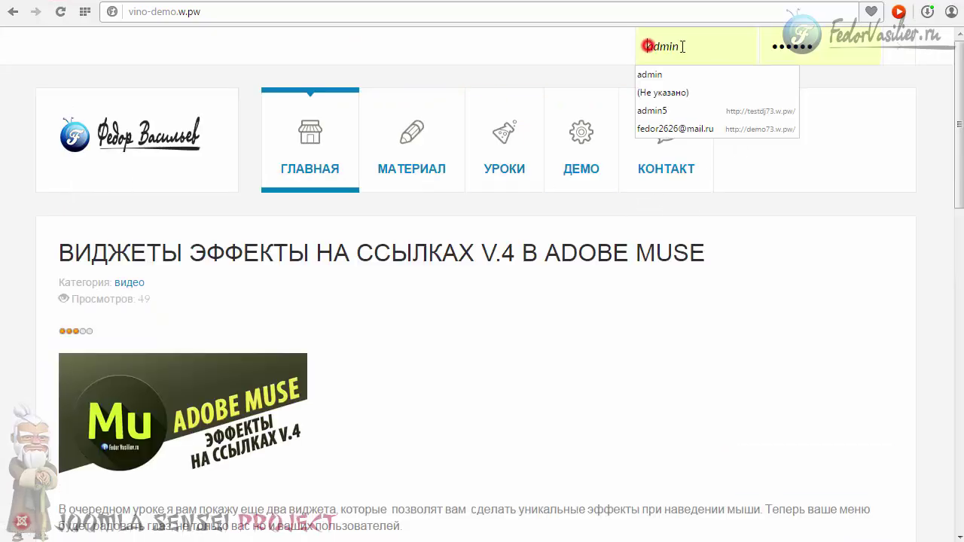
{"action": "left_click_drag", "start_coordinate": [650, 47], "coordinate": [707, 45]}
{"action": "key", "text": "Tab"}
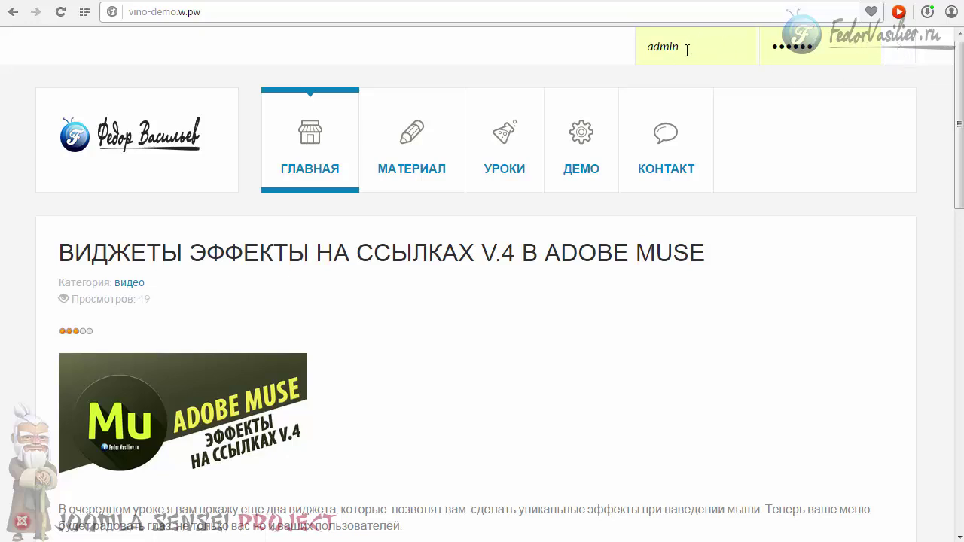
- Test the header login form by signing in with the prefilled credentials, looking over the logged-in page and signing out again
{"action": "left_click", "coordinate": [896, 55]}
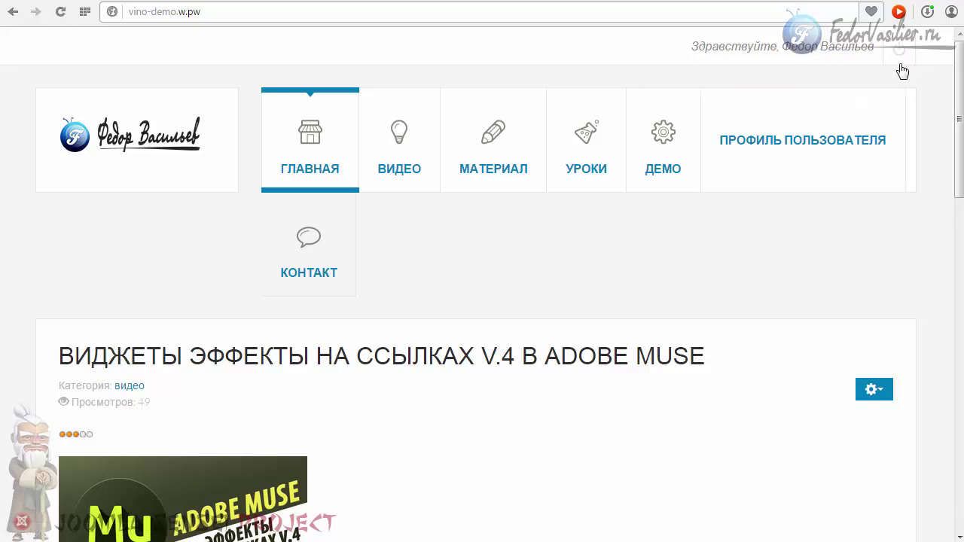
{"action": "scroll", "coordinate": [959, 150], "scroll_direction": "down", "scroll_amount": 4}
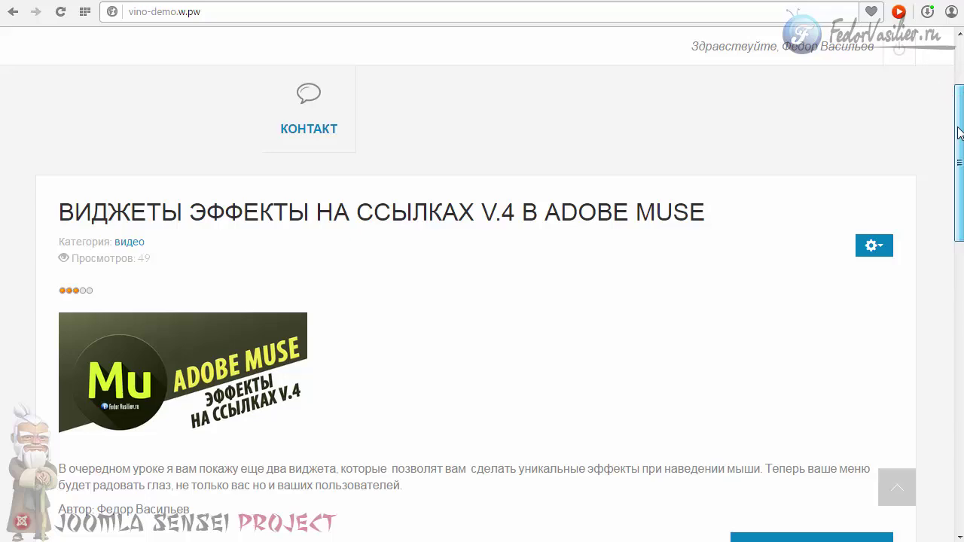
{"action": "scroll", "coordinate": [960, 184], "scroll_direction": "up", "scroll_amount": 4}
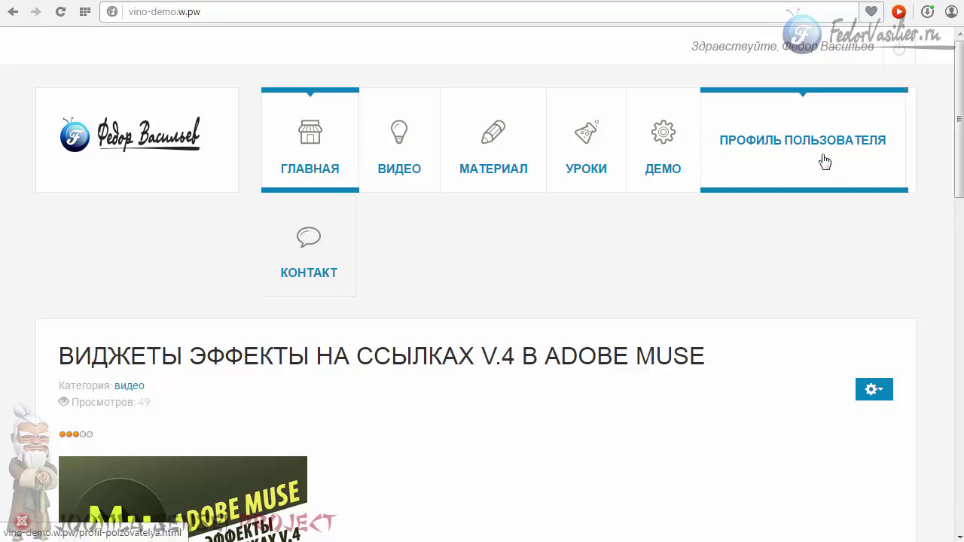
{"action": "left_click_drag", "start_coordinate": [853, 146], "coordinate": [743, 178]}
{"action": "left_click", "coordinate": [900, 46]}
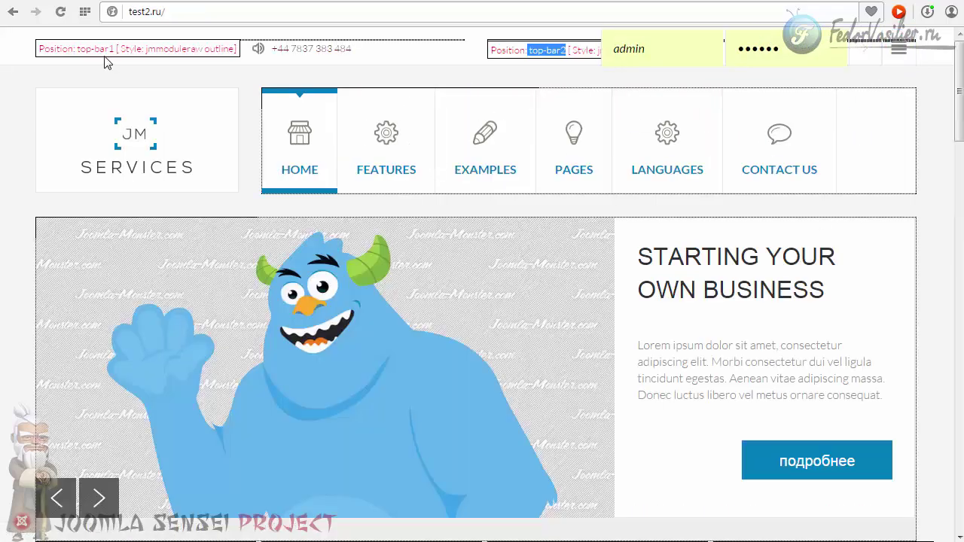
- In the test2.ru demo site's administrator, filter the module list by the top-bar1 position
{"action": "left_click_drag", "start_coordinate": [114, 50], "coordinate": [83, 54]}
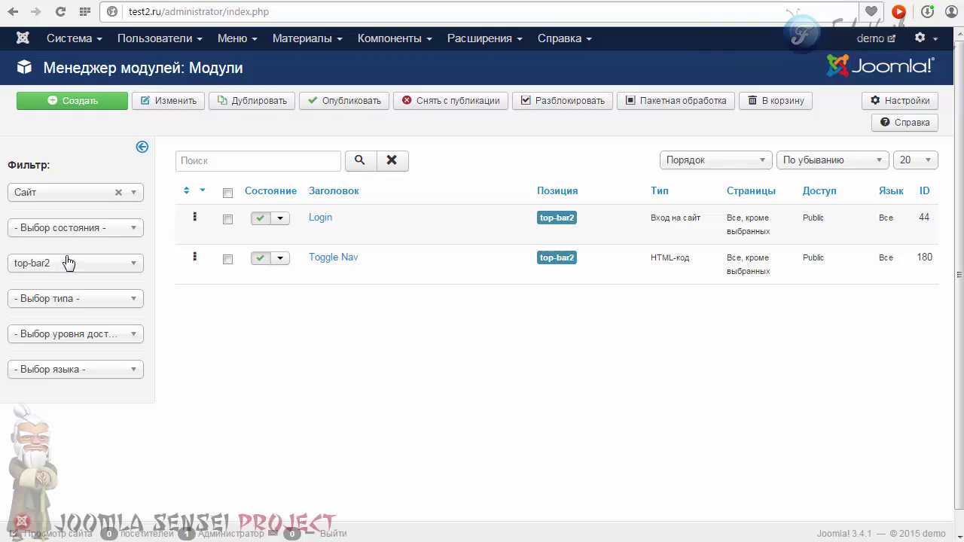
{"action": "left_click", "coordinate": [129, 264]}
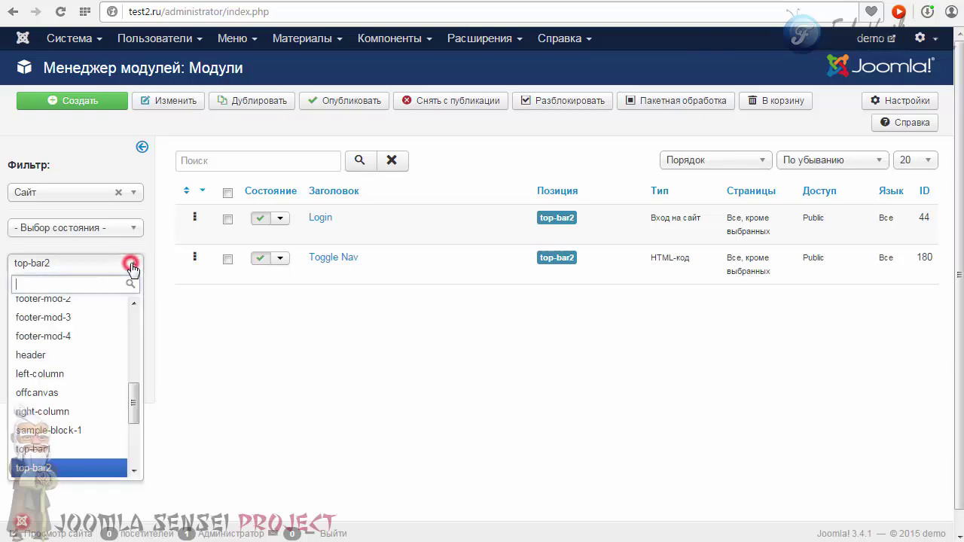
{"action": "left_click", "coordinate": [38, 457]}
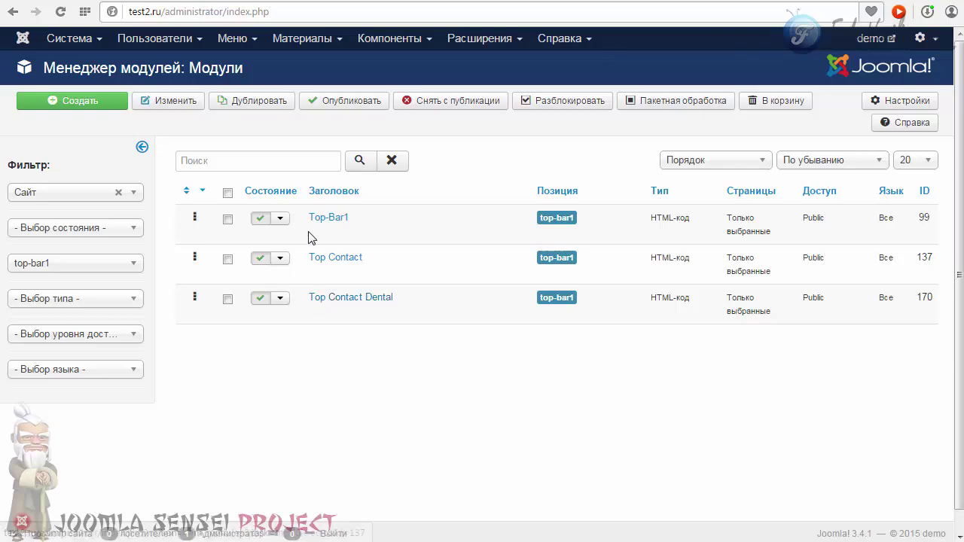
- Check the types of the listed top-bar1 modules, and open the Top-Bar1 module and close it without changes
{"action": "left_click_drag", "start_coordinate": [647, 214], "coordinate": [688, 259]}
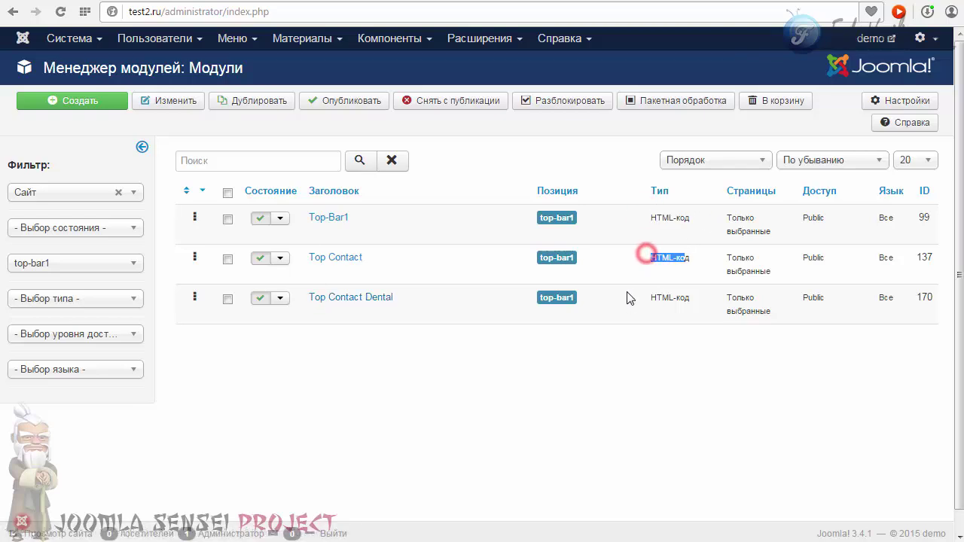
{"action": "left_click_drag", "start_coordinate": [639, 288], "coordinate": [536, 325]}
{"action": "left_click", "coordinate": [521, 363]}
{"action": "left_click", "coordinate": [328, 217]}
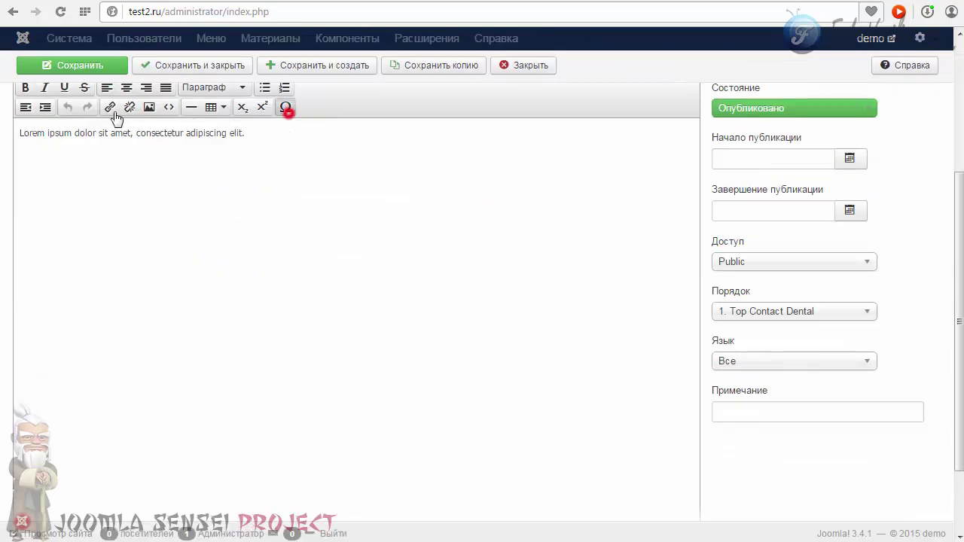
{"action": "left_click", "coordinate": [509, 101]}
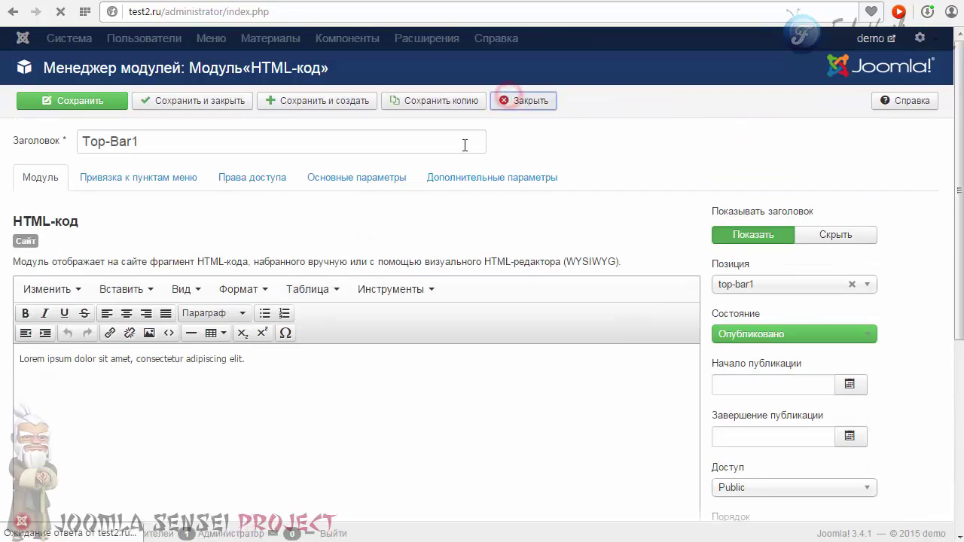
- Open the Top Contact module, examine its HTML source including the direction.png image path, and leave the source unchanged
{"action": "left_click", "coordinate": [341, 258]}
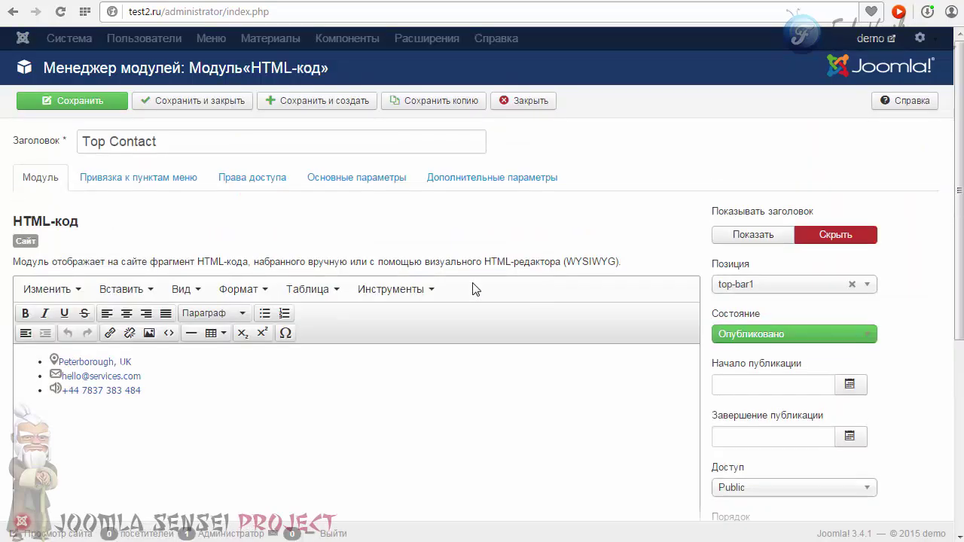
{"action": "scroll", "coordinate": [474, 290], "scroll_direction": "down", "scroll_amount": 2}
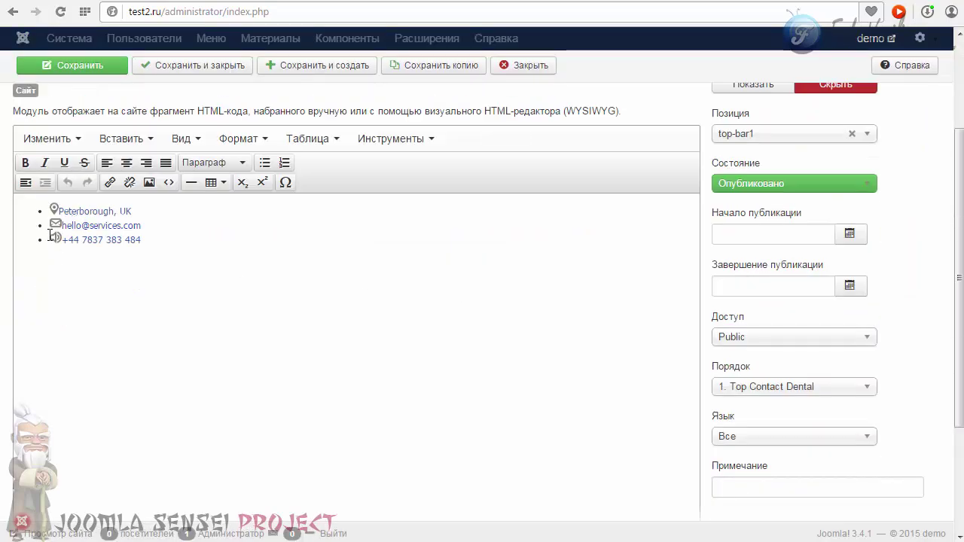
{"action": "scroll", "coordinate": [151, 277], "scroll_direction": "up", "scroll_amount": 1}
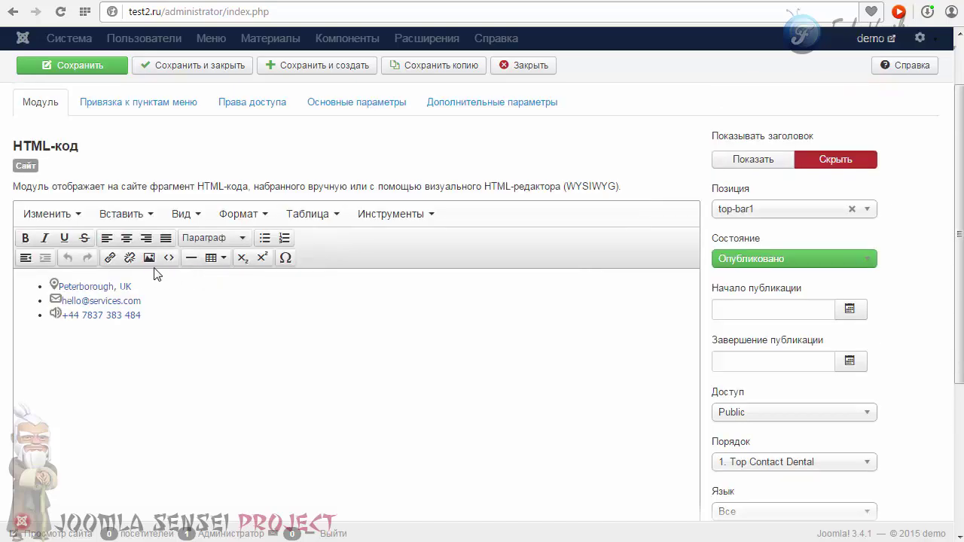
{"action": "left_click", "coordinate": [168, 259]}
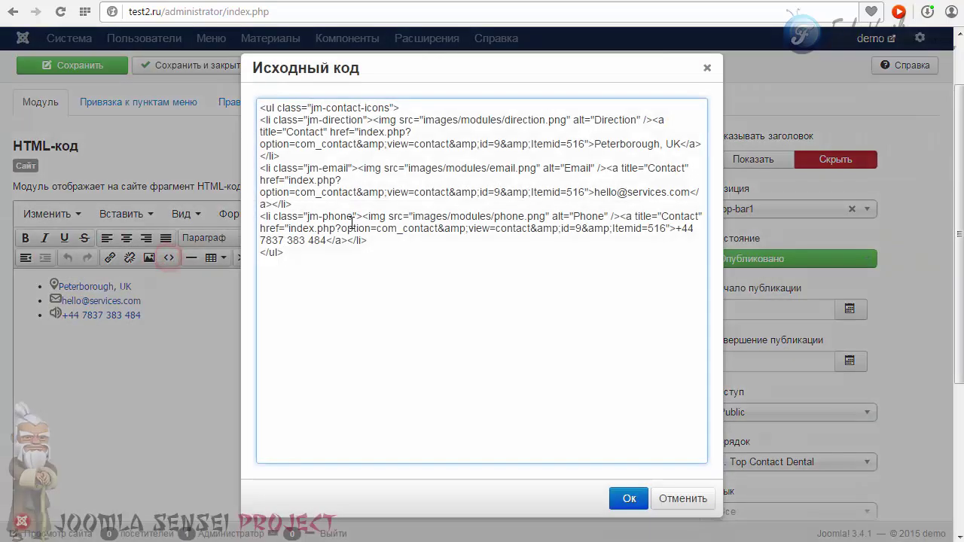
{"action": "key", "text": "ctrl+a"}
{"action": "left_click", "coordinate": [339, 176]}
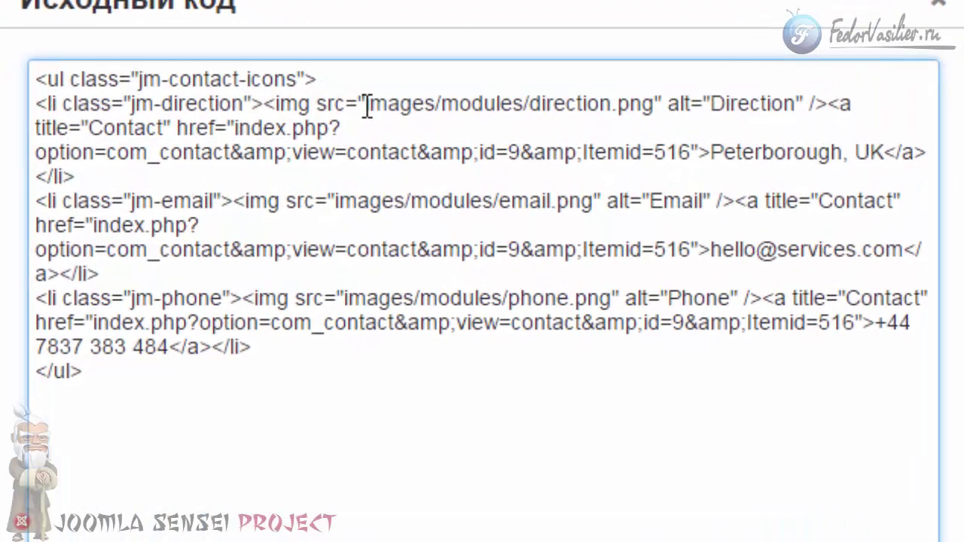
{"action": "left_click_drag", "start_coordinate": [425, 120], "coordinate": [656, 103]}
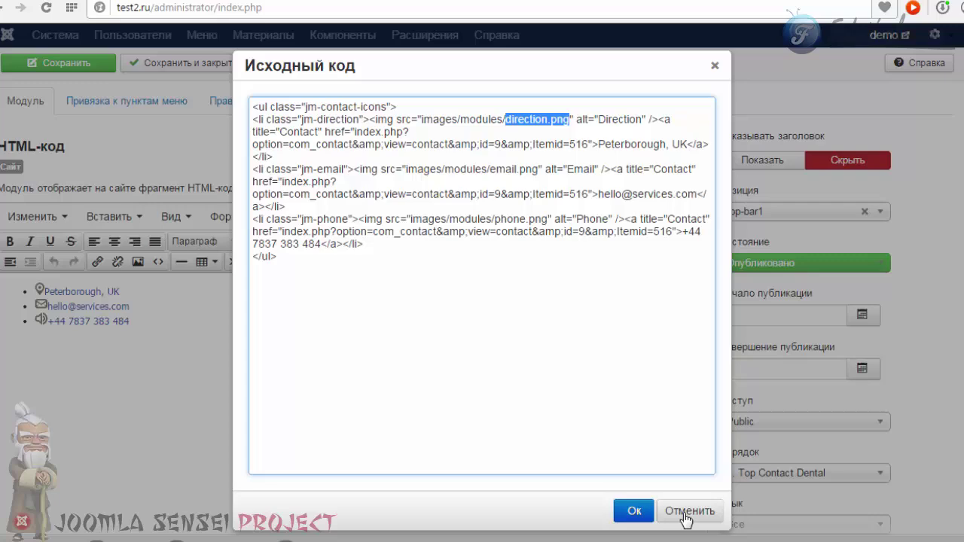
{"action": "left_click", "coordinate": [693, 509]}
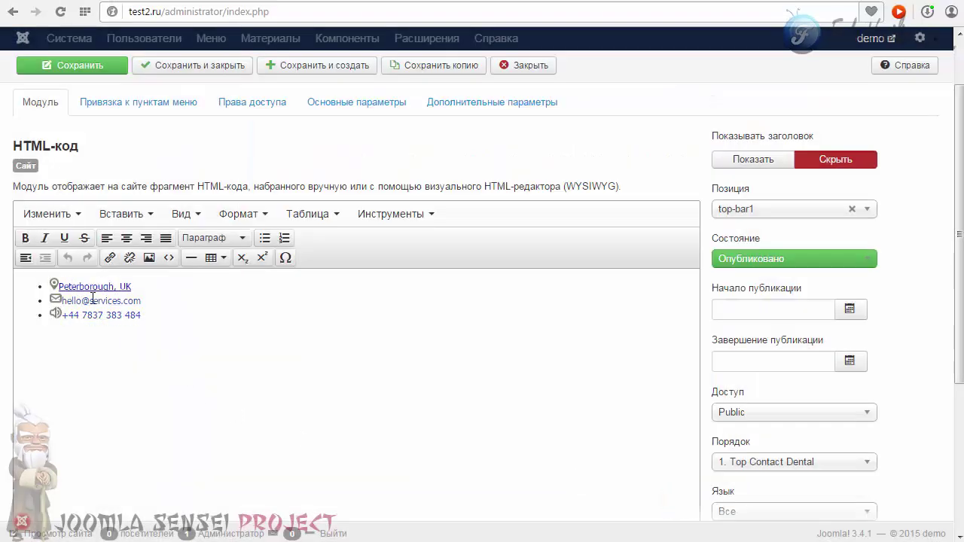
- Reopen the Top Contact module's source code and copy all of it
{"action": "triple_click", "coordinate": [147, 285]}
{"action": "left_click", "coordinate": [169, 258]}
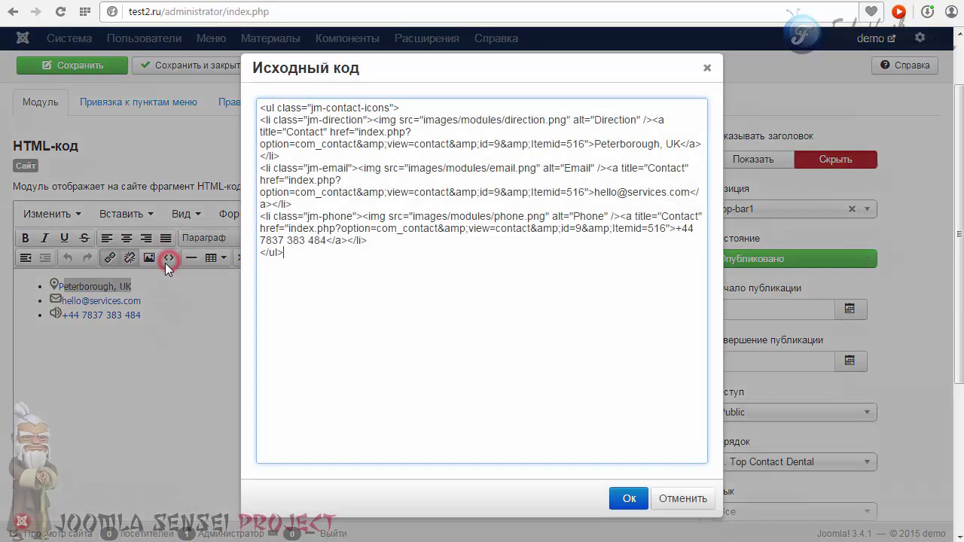
{"action": "left_click", "coordinate": [296, 258]}
{"action": "key", "text": "ctrl+a"}
{"action": "right_click", "coordinate": [276, 120]}
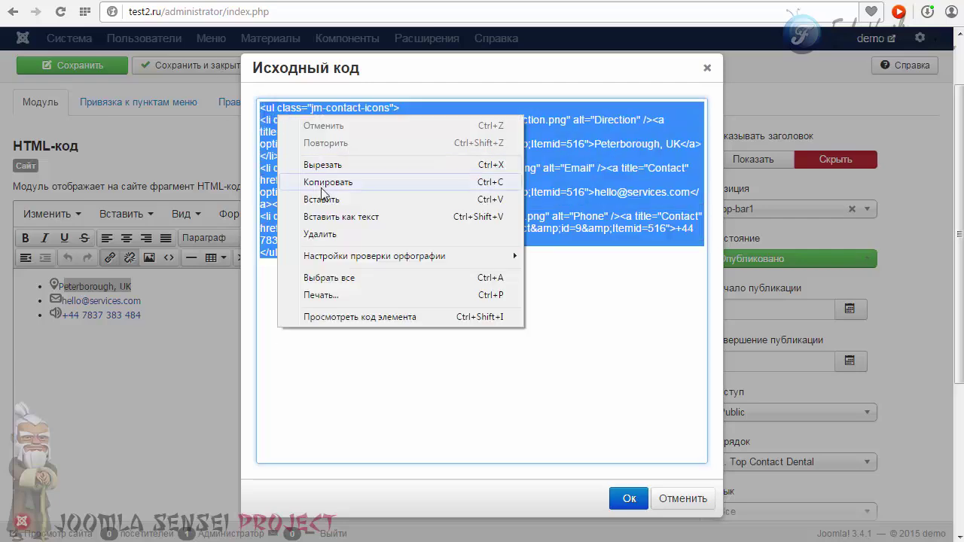
{"action": "left_click", "coordinate": [324, 186]}
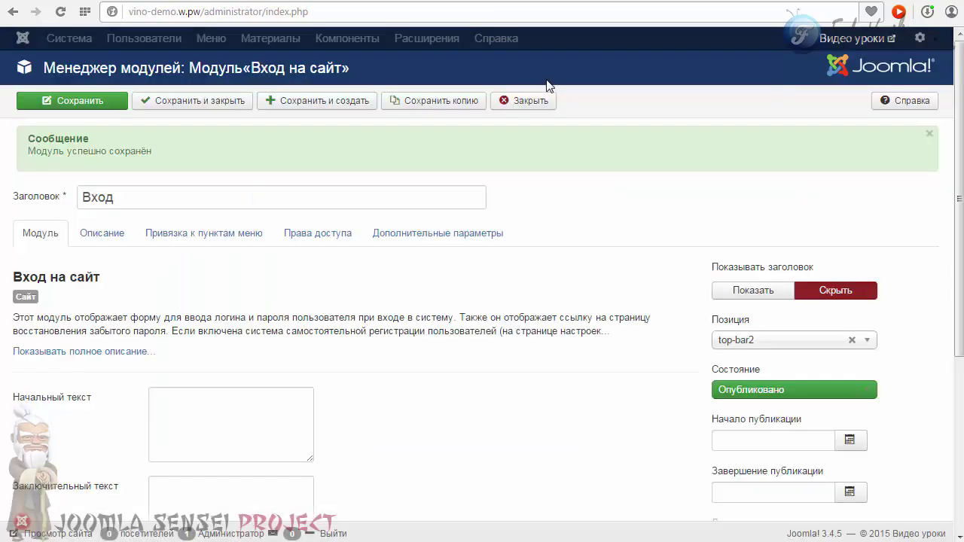
- In the vino-demo administrator, close the Вход module and create a new HTML-код module
{"action": "left_click", "coordinate": [525, 110]}
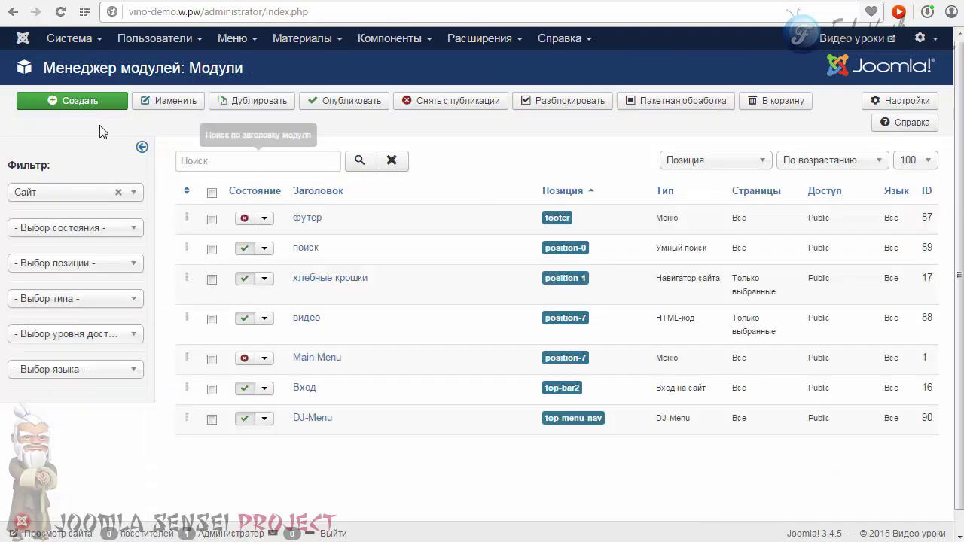
{"action": "left_click", "coordinate": [102, 105]}
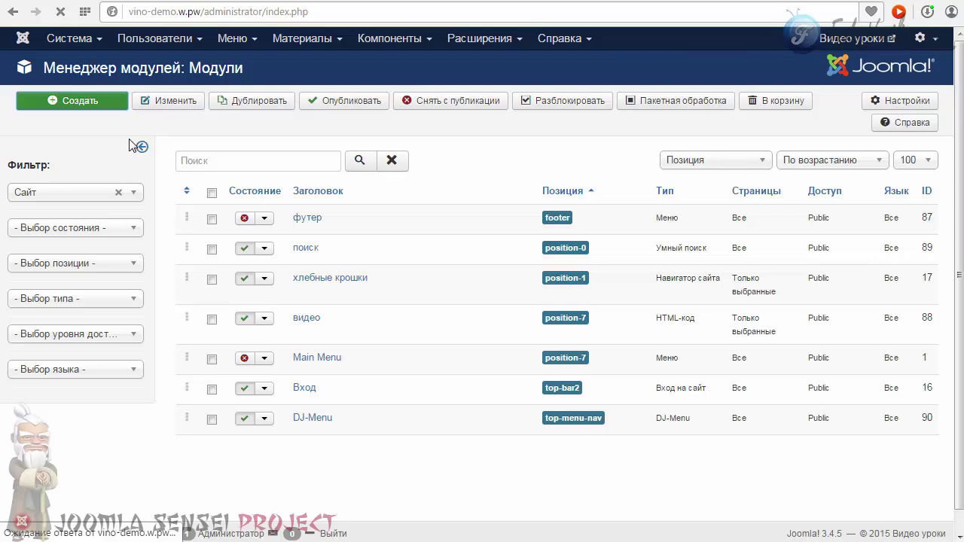
{"action": "left_click", "coordinate": [33, 205]}
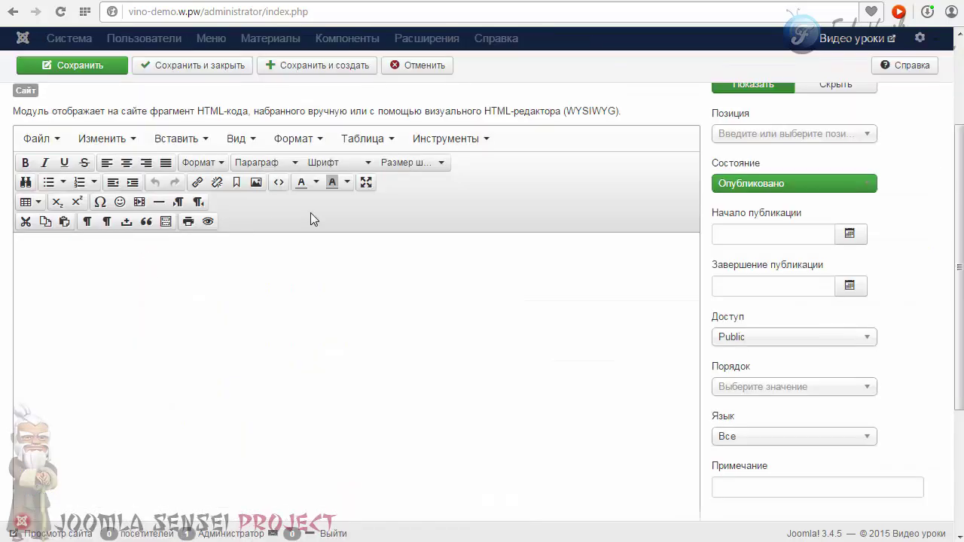
- Paste the copied contact list markup into the new module's source code and apply it
{"action": "left_click", "coordinate": [279, 183]}
{"action": "right_click", "coordinate": [317, 152]}
{"action": "left_click", "coordinate": [364, 238]}
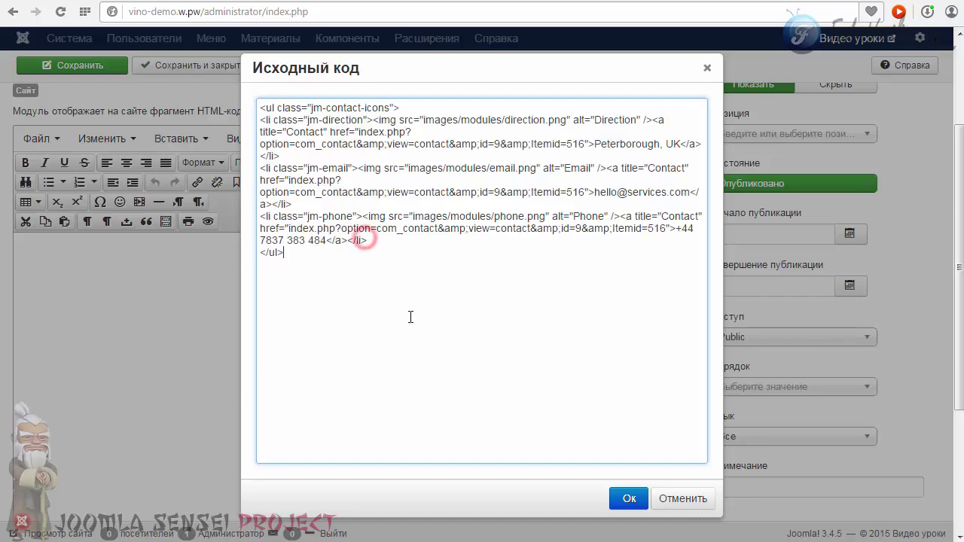
{"action": "left_click", "coordinate": [628, 498]}
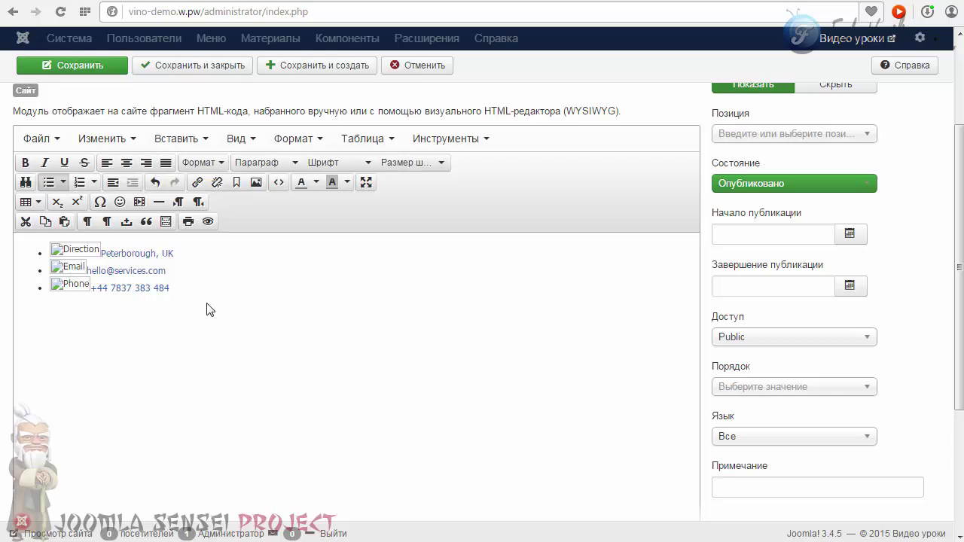
- Title the new HTML-код module контакты
{"action": "scroll", "coordinate": [305, 284], "scroll_direction": "up", "scroll_amount": 2}
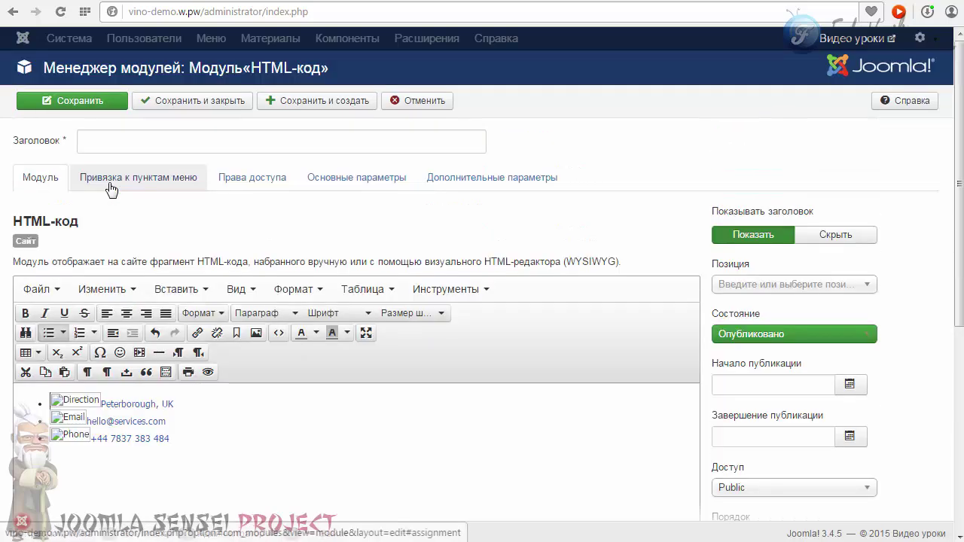
{"action": "left_click", "coordinate": [109, 147]}
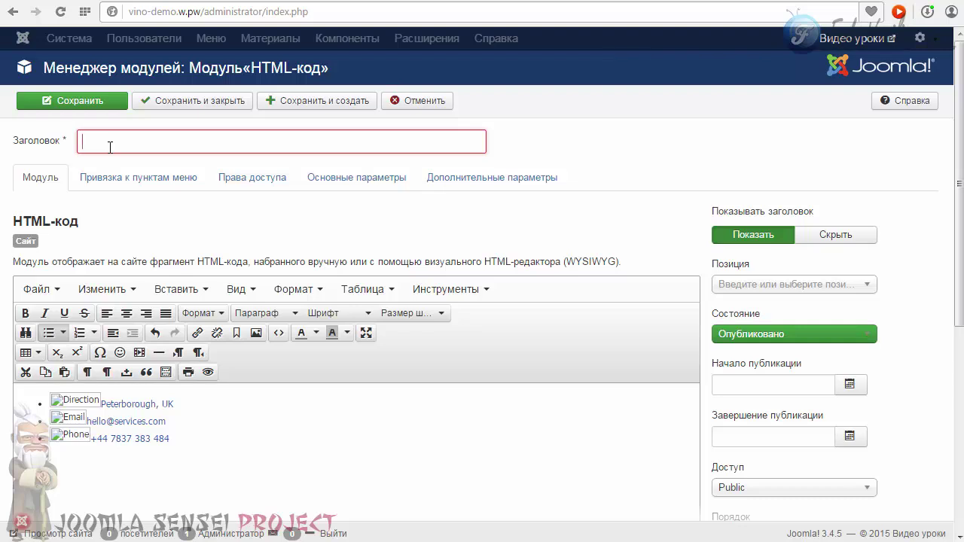
{"action": "type", "text": "конта"}
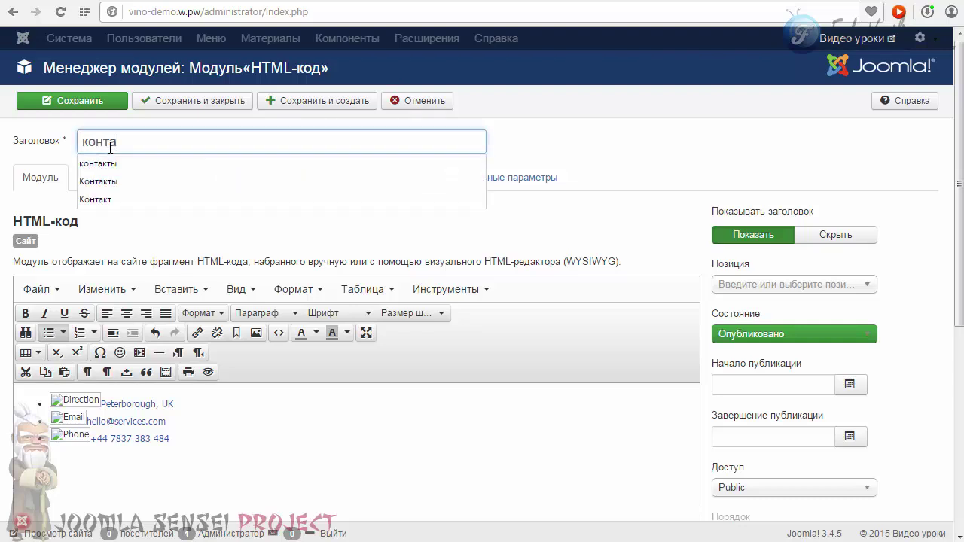
{"action": "type", "text": "кты"}
{"action": "left_click", "coordinate": [593, 166]}
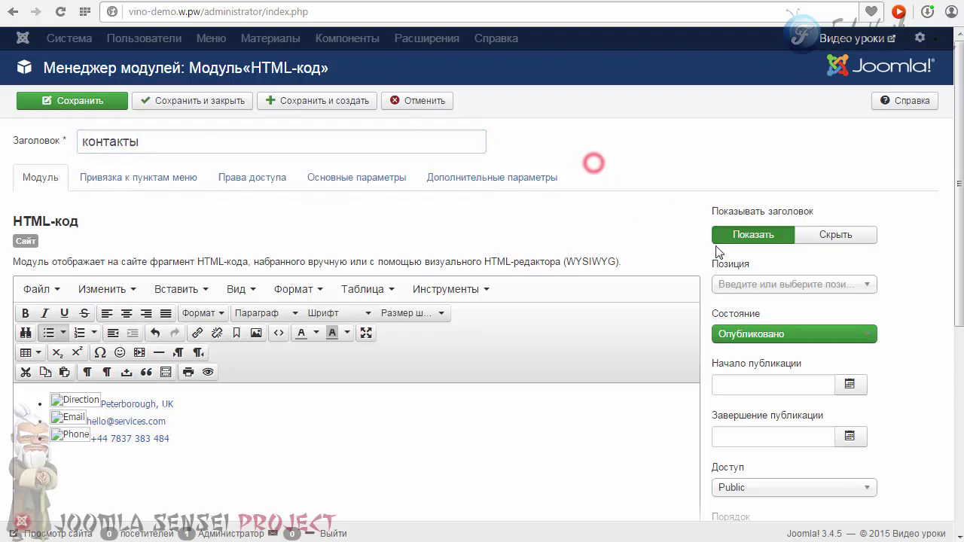
- Hide the контакты module's title and assign it to the Top-Bar1 position
{"action": "left_click", "coordinate": [847, 238]}
{"action": "left_click", "coordinate": [855, 295]}
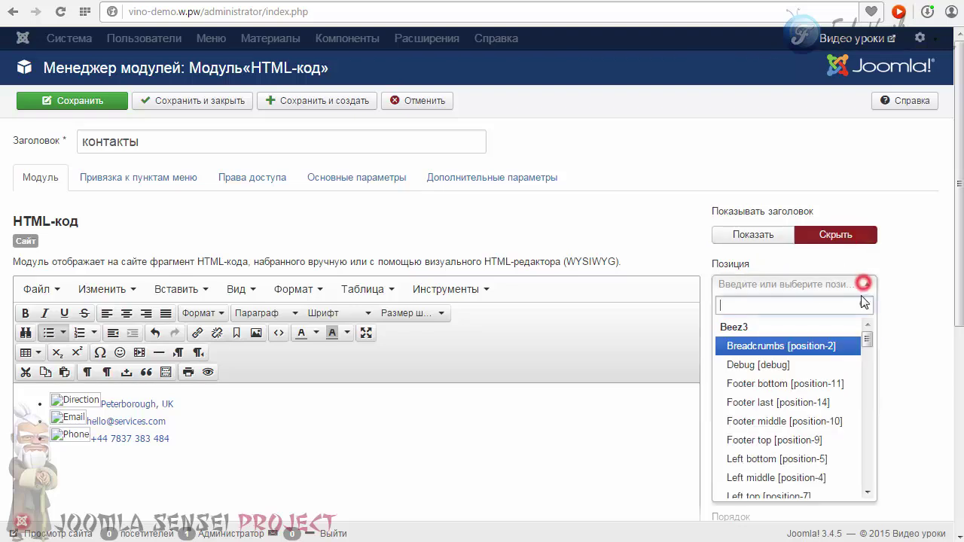
{"action": "left_click_drag", "start_coordinate": [867, 343], "coordinate": [865, 387]}
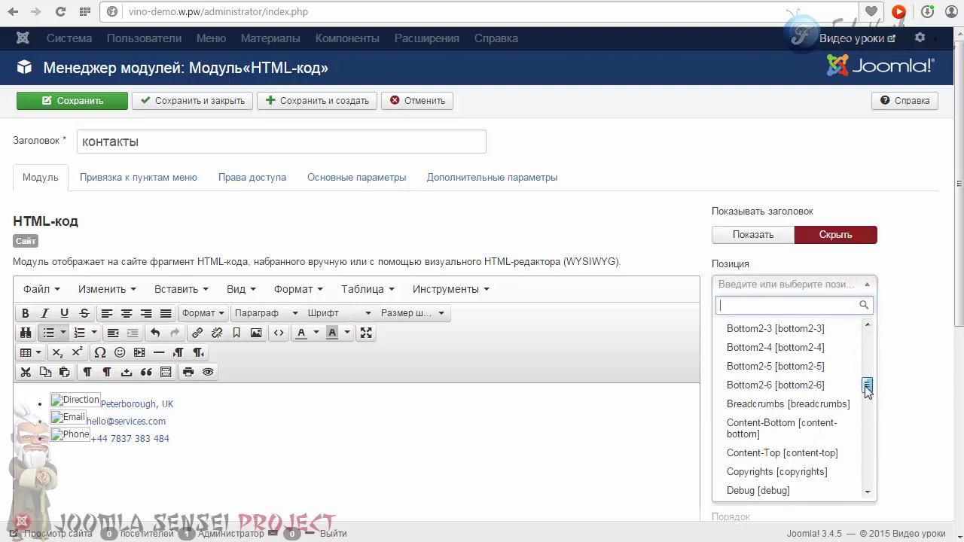
{"action": "scroll", "coordinate": [749, 440], "scroll_direction": "down", "scroll_amount": 3}
{"action": "left_click", "coordinate": [748, 432]}
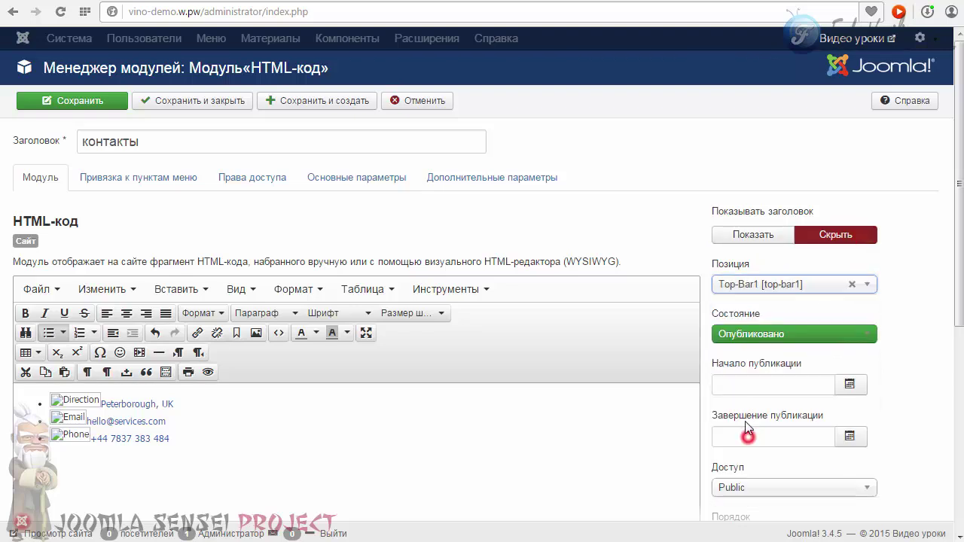
- Switch to the test2.ru administrator and examine the Top Contact module's basic and advanced parameters, including the CSS class suffix
{"action": "left_click", "coordinate": [737, 1]}
{"action": "left_click", "coordinate": [774, 2]}
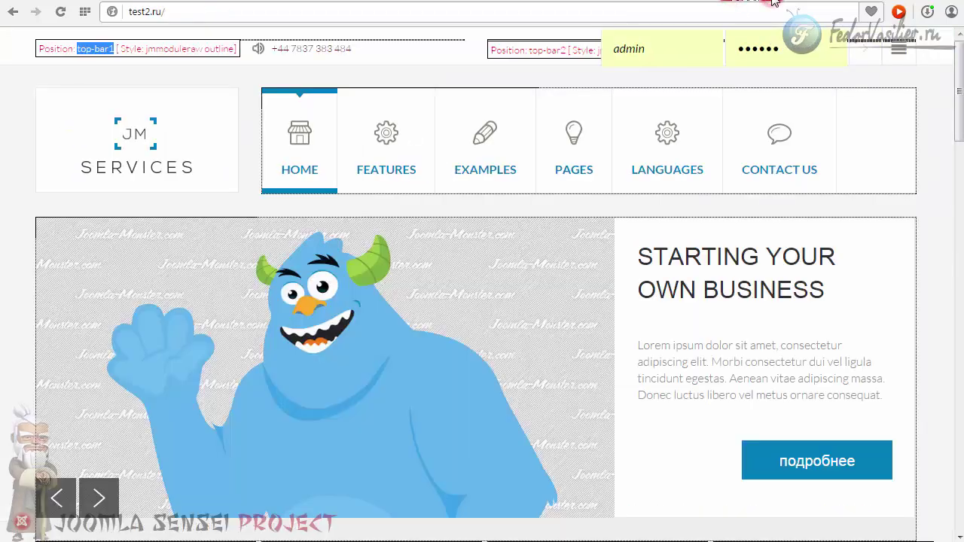
{"action": "left_click", "coordinate": [842, 3]}
{"action": "scroll", "coordinate": [271, 210], "scroll_direction": "up", "scroll_amount": 2}
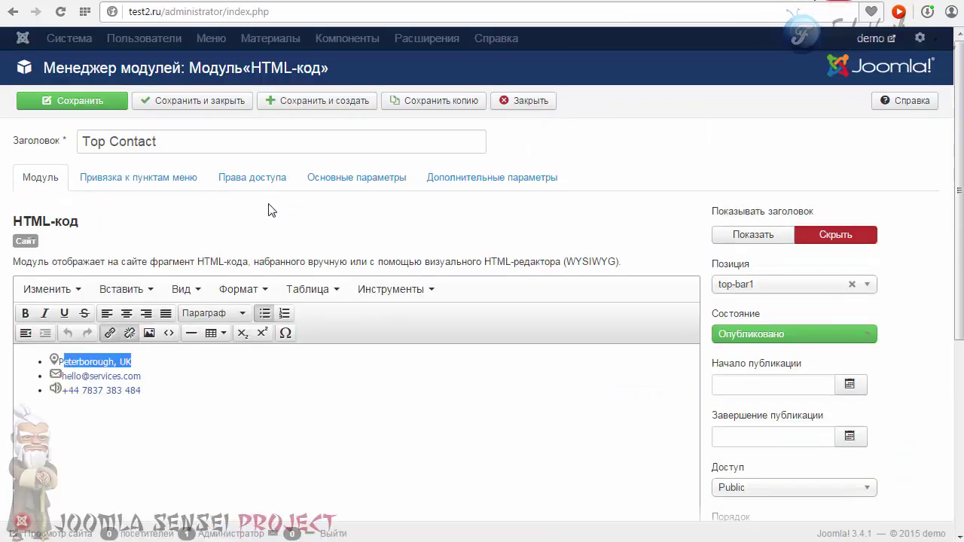
{"action": "left_click", "coordinate": [325, 183]}
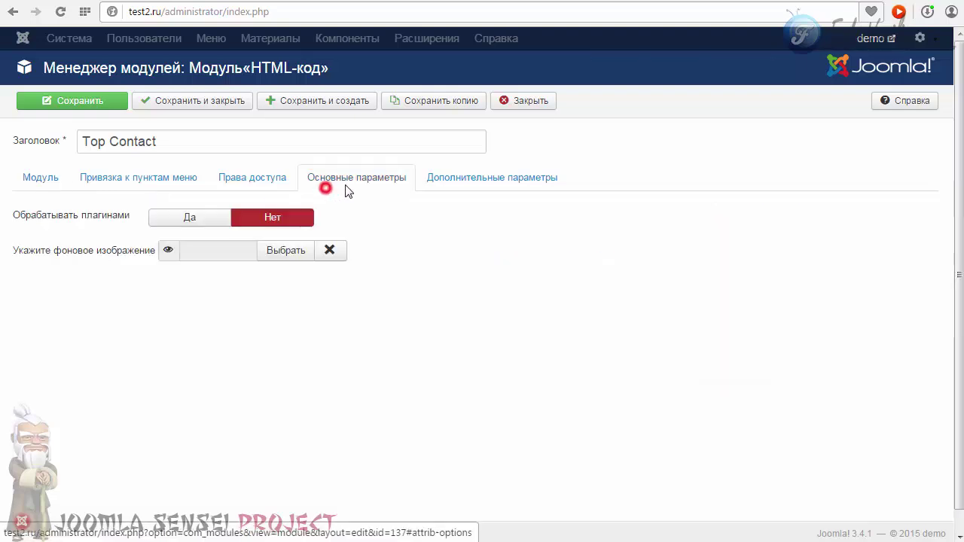
{"action": "left_click", "coordinate": [457, 186]}
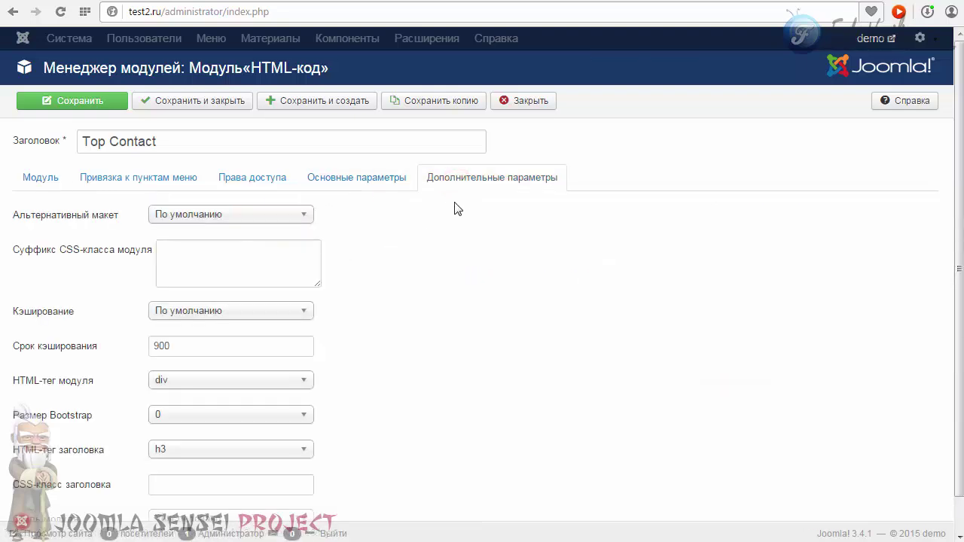
{"action": "scroll", "coordinate": [536, 265], "scroll_direction": "down", "scroll_amount": 1}
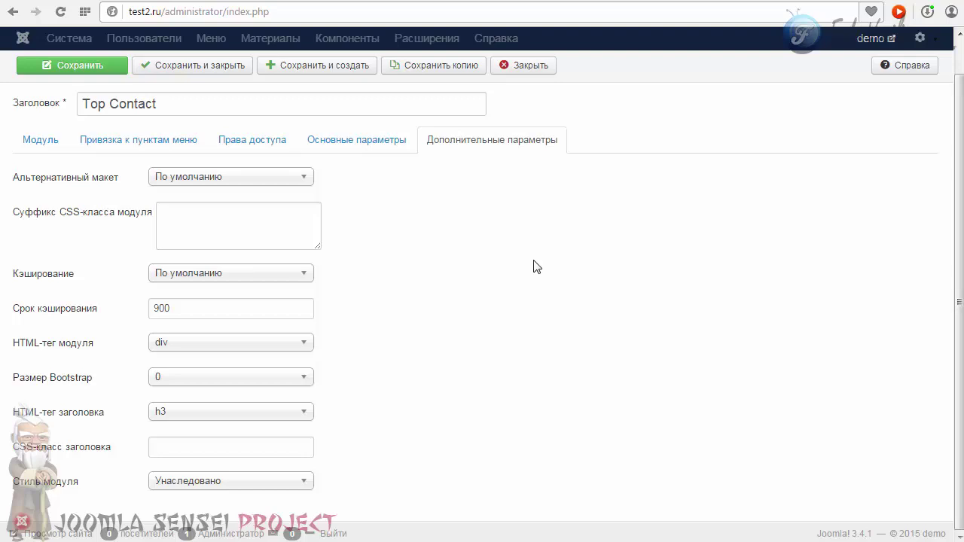
{"action": "scroll", "coordinate": [356, 275], "scroll_direction": "up", "scroll_amount": 1}
{"action": "mouse_move", "coordinate": [25, 258]}
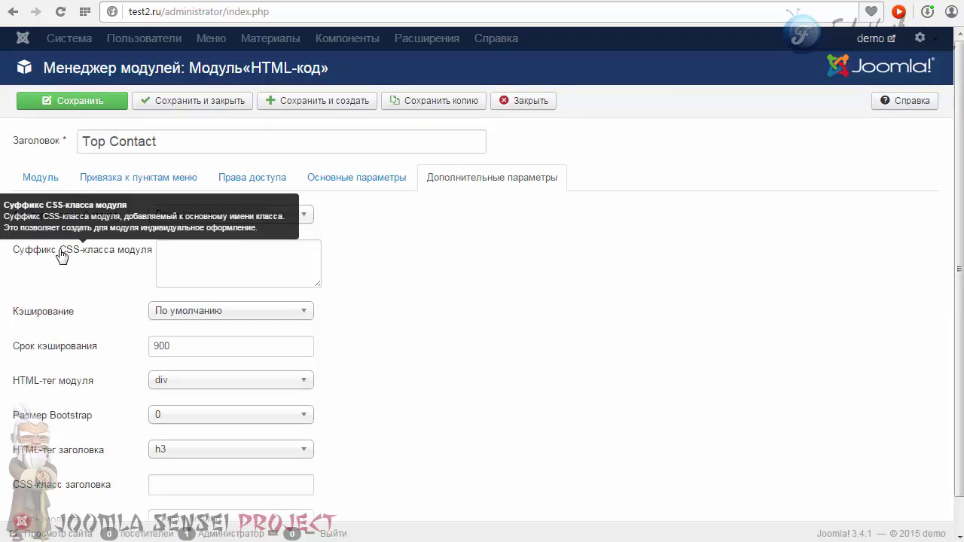
{"action": "left_click", "coordinate": [188, 251]}
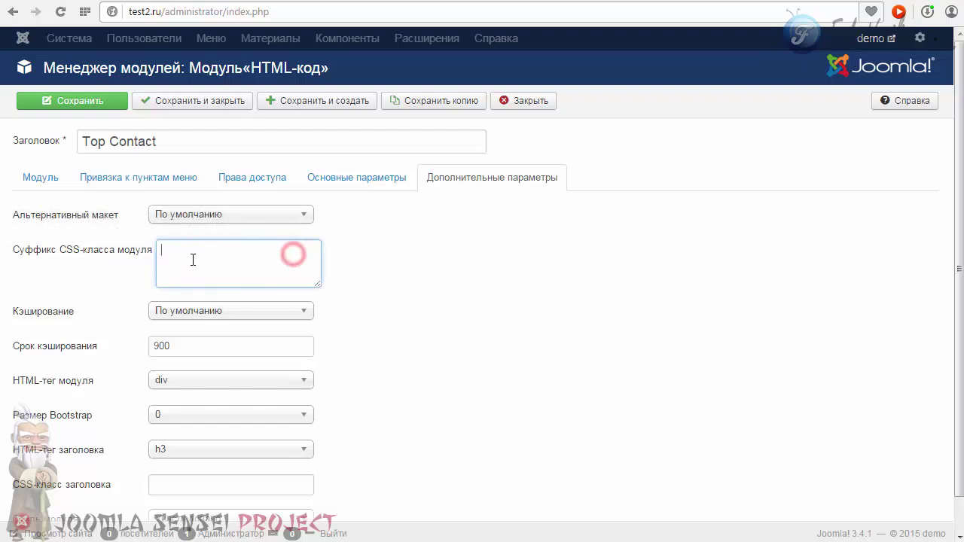
{"action": "mouse_move", "coordinate": [160, 261]}
- Review the Top Contact module's main settings and menu assignment, and recheck its CSS class suffix field
{"action": "left_click", "coordinate": [44, 180]}
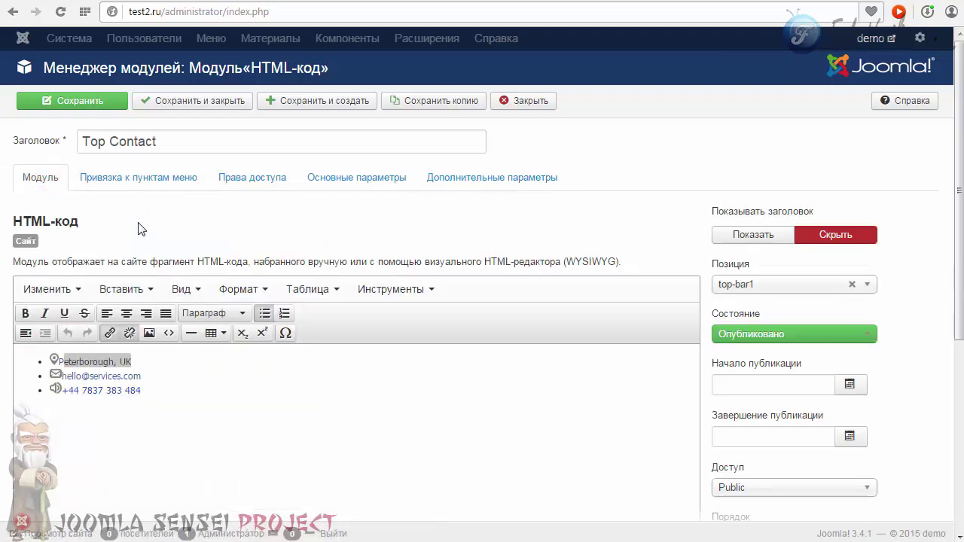
{"action": "left_click", "coordinate": [134, 180]}
{"action": "left_click", "coordinate": [36, 188]}
{"action": "left_click", "coordinate": [462, 183]}
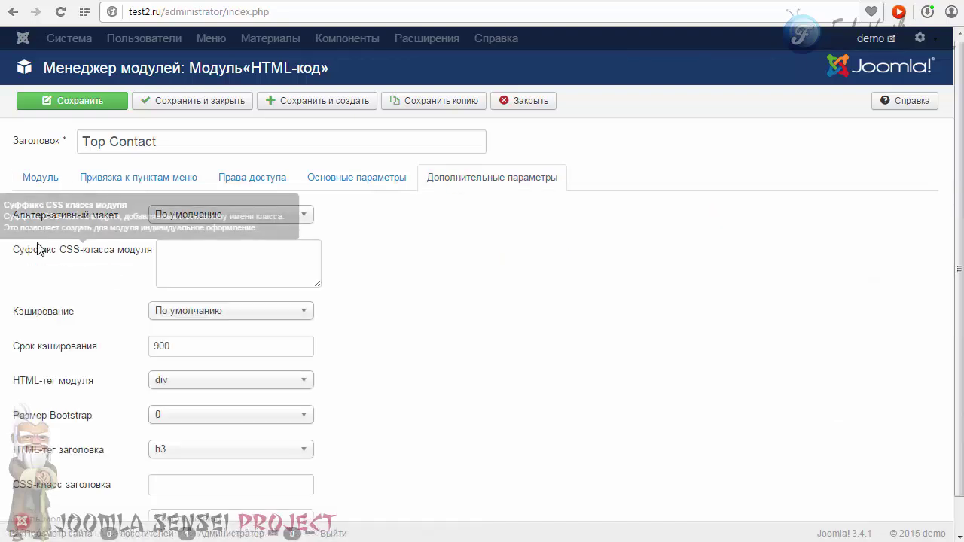
{"action": "left_click", "coordinate": [201, 256]}
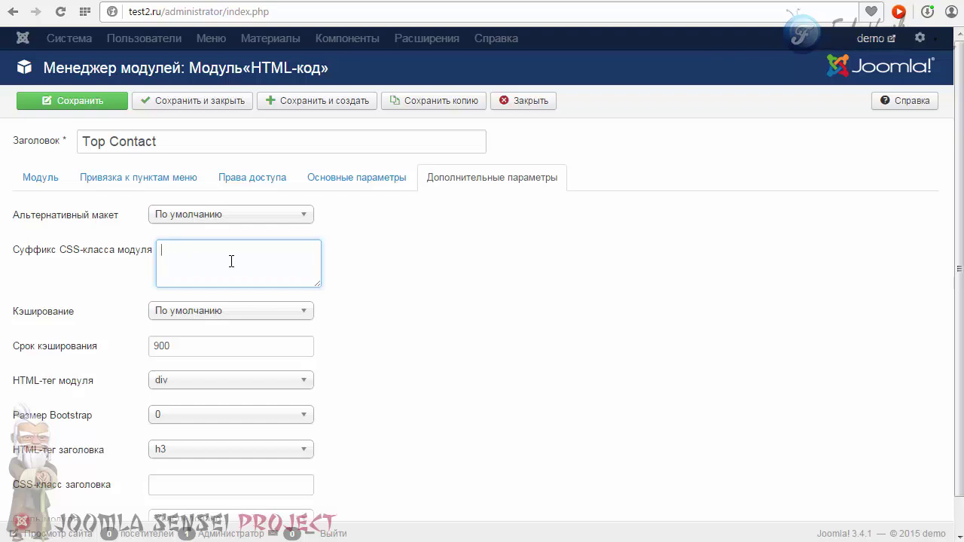
{"action": "mouse_move", "coordinate": [28, 256]}
{"action": "left_click", "coordinate": [65, 190]}
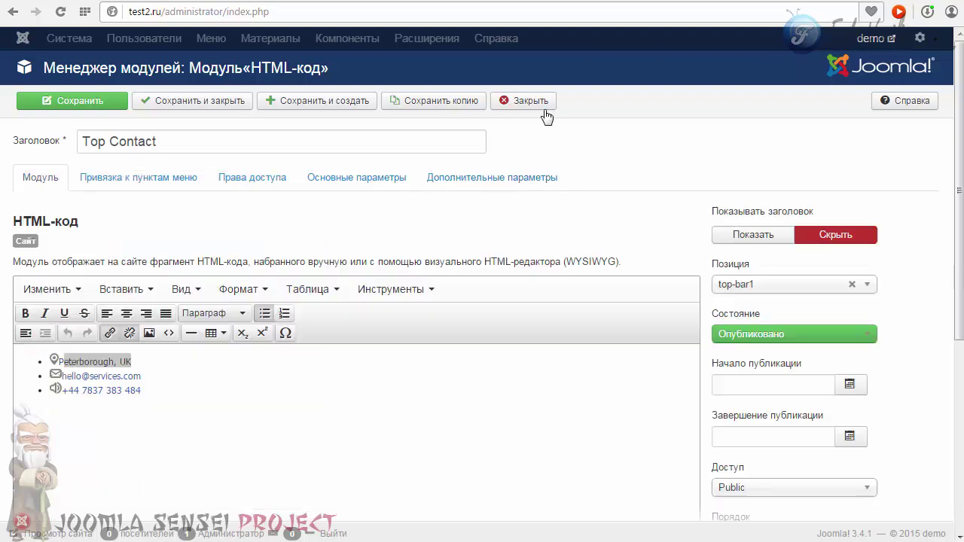
- Save the direction.png, email.png and phone.png icons from the demo site's modules image folder, then close the image manager
{"action": "scroll", "coordinate": [177, 355], "scroll_direction": "down", "scroll_amount": 5}
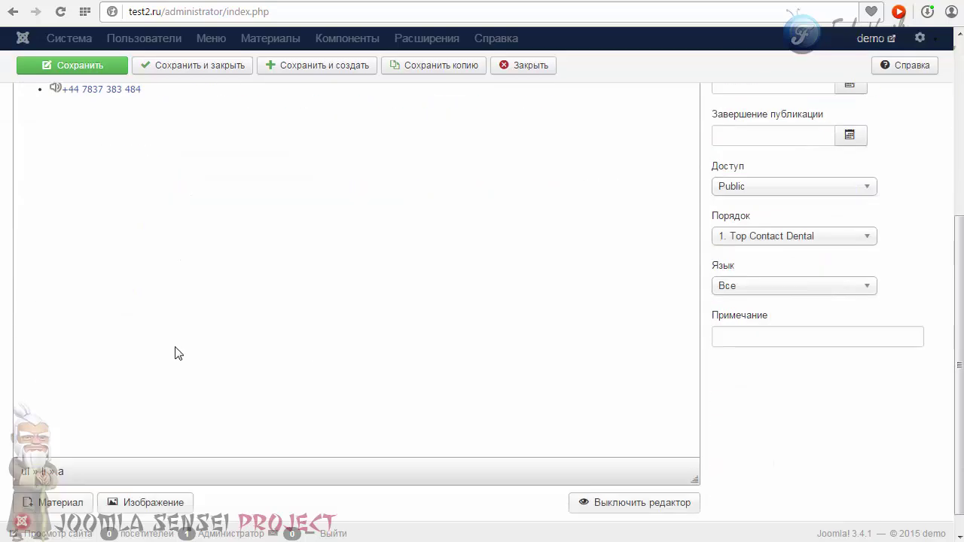
{"action": "left_click", "coordinate": [151, 482]}
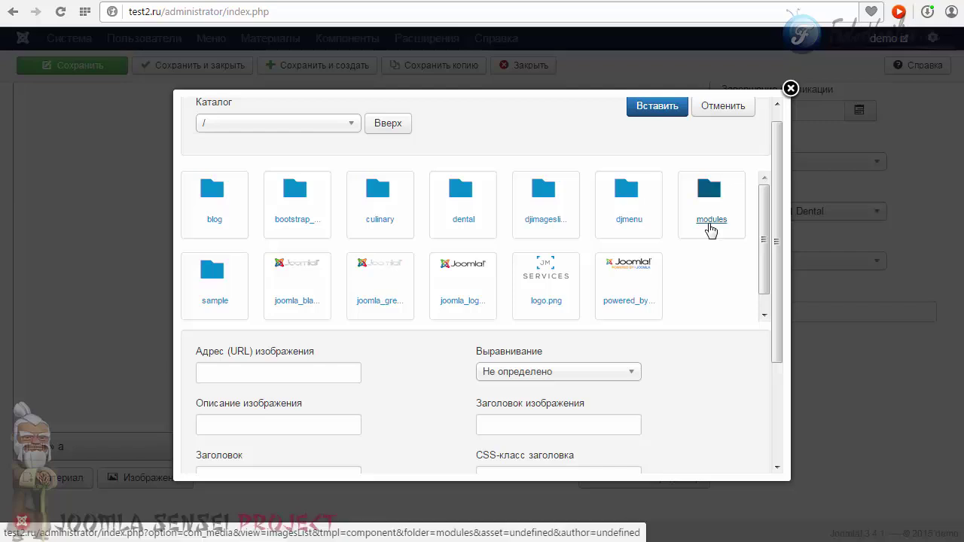
{"action": "left_click", "coordinate": [709, 197]}
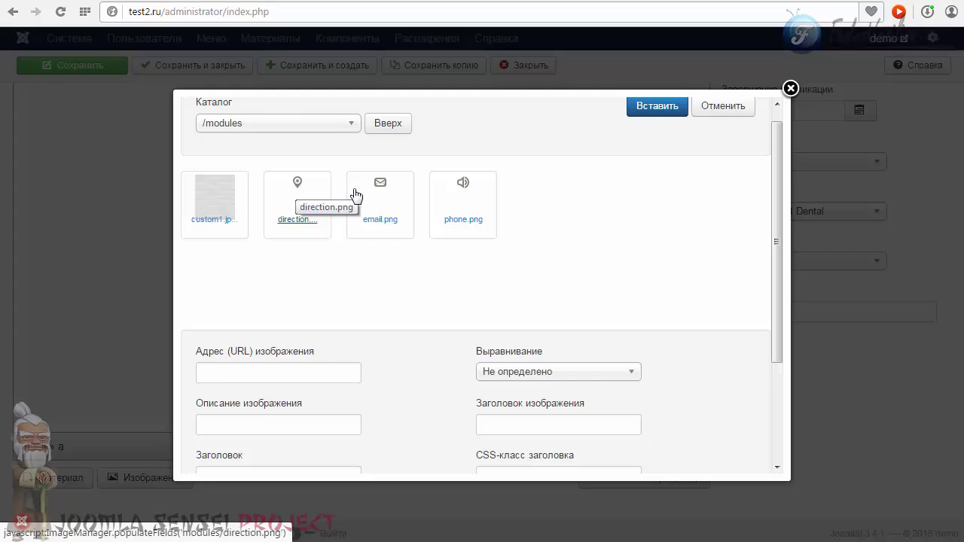
{"action": "right_click", "coordinate": [298, 183]}
{"action": "left_click", "coordinate": [335, 324]}
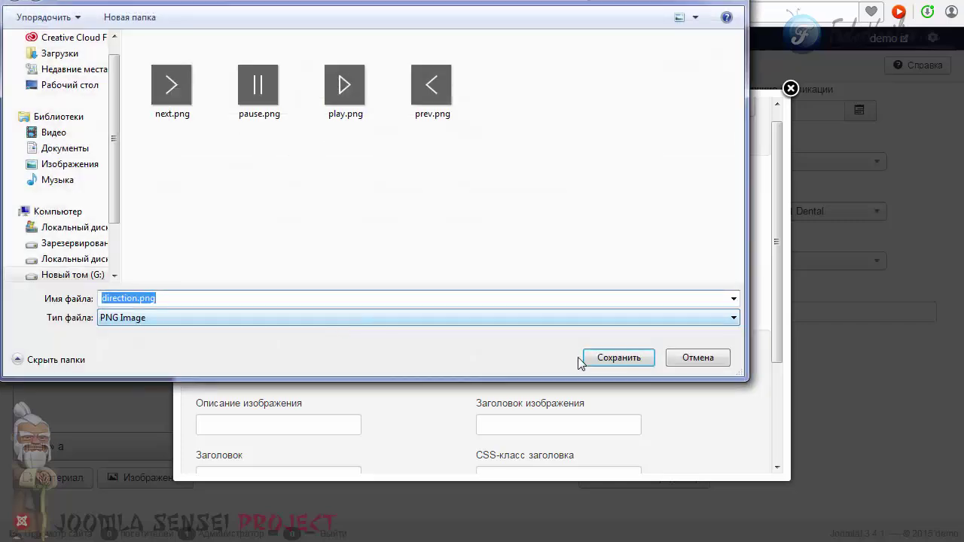
{"action": "left_click", "coordinate": [586, 357]}
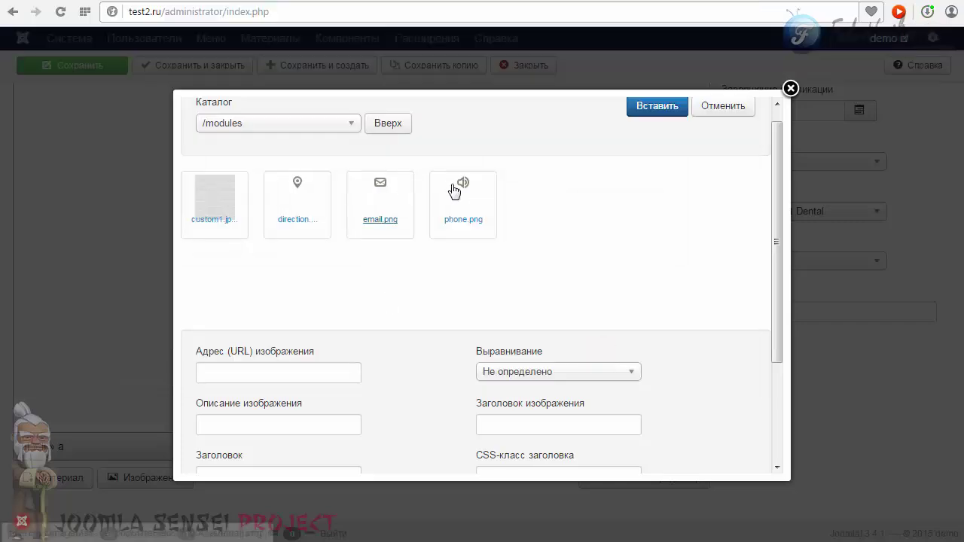
{"action": "left_click", "coordinate": [790, 88]}
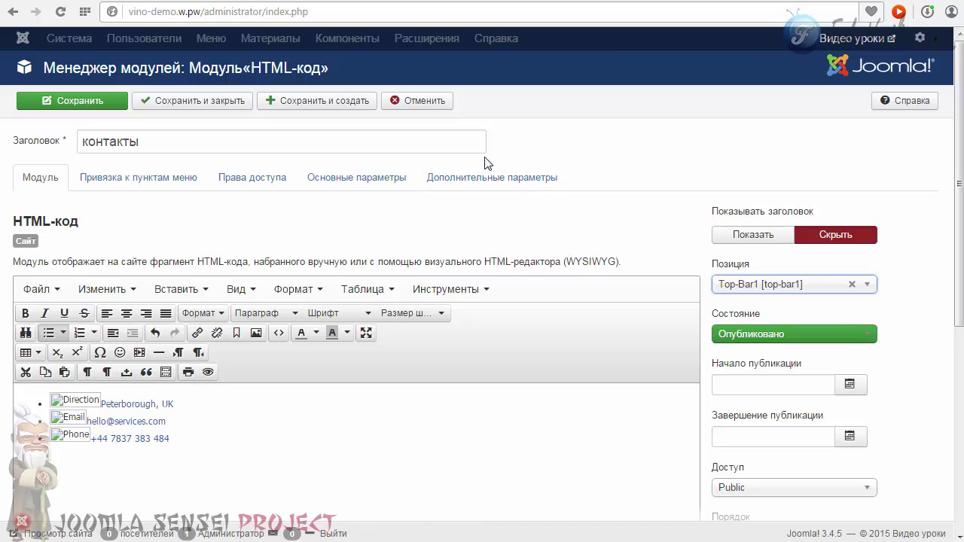
- In the контакты module on vino-demo, upload direction.png, email.png and phone.png to the root image folder
{"action": "scroll", "coordinate": [272, 241], "scroll_direction": "down", "scroll_amount": 1}
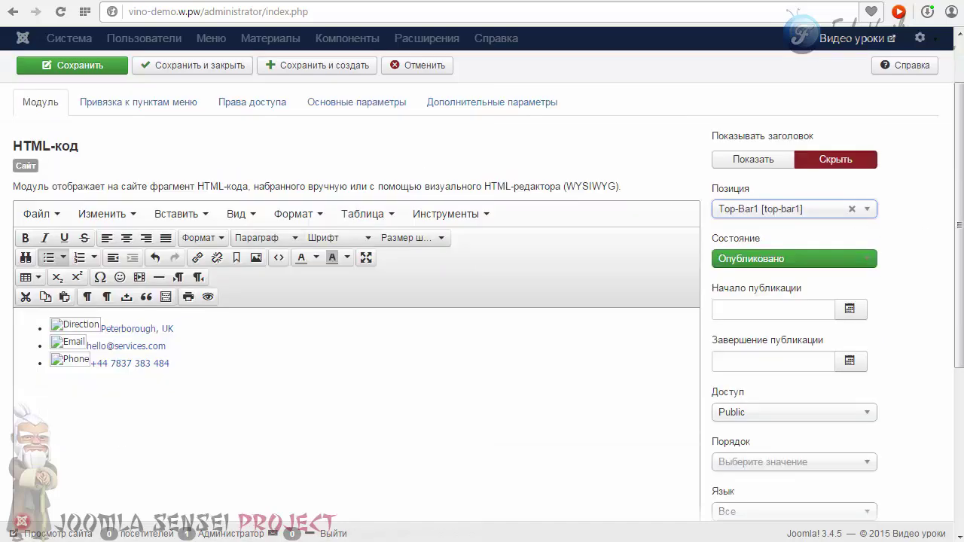
{"action": "scroll", "coordinate": [940, 248], "scroll_direction": "down", "scroll_amount": 2}
{"action": "scroll", "coordinate": [367, 366], "scroll_direction": "down", "scroll_amount": 2}
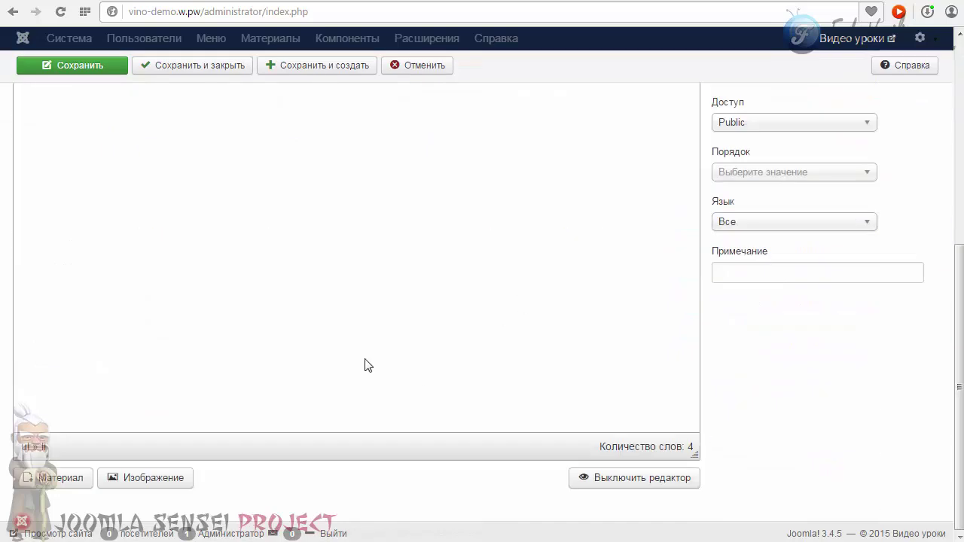
{"action": "left_click", "coordinate": [148, 477]}
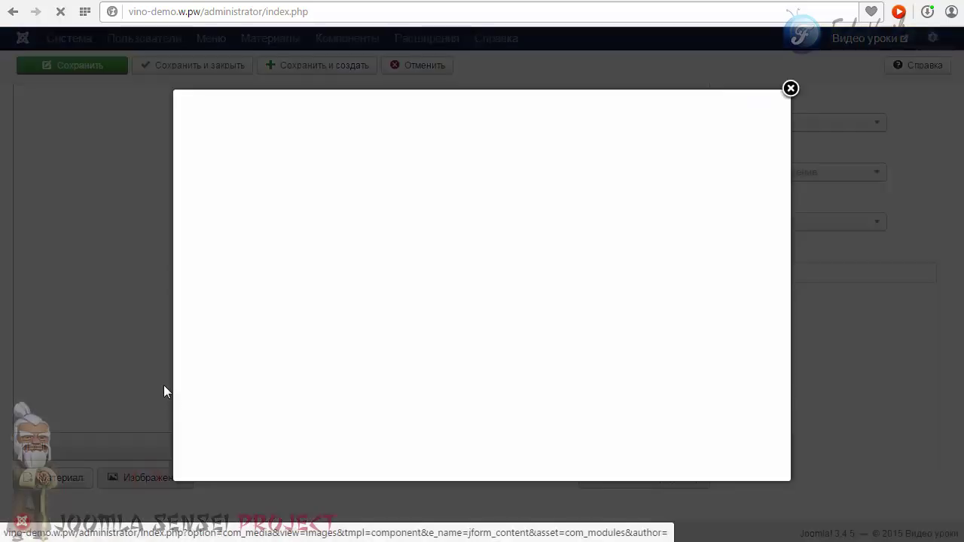
{"action": "scroll", "coordinate": [316, 297], "scroll_direction": "down", "scroll_amount": 2}
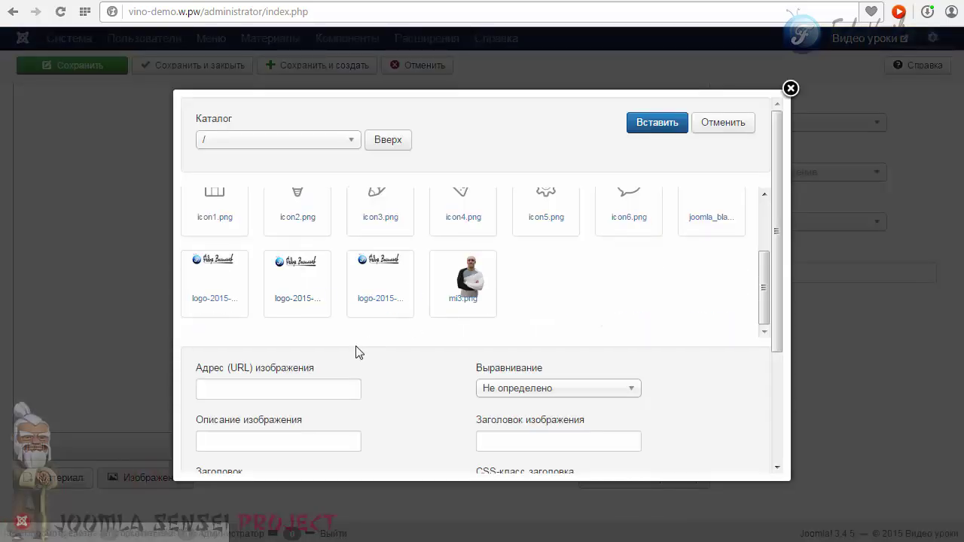
{"action": "scroll", "coordinate": [465, 264], "scroll_direction": "down", "scroll_amount": 3}
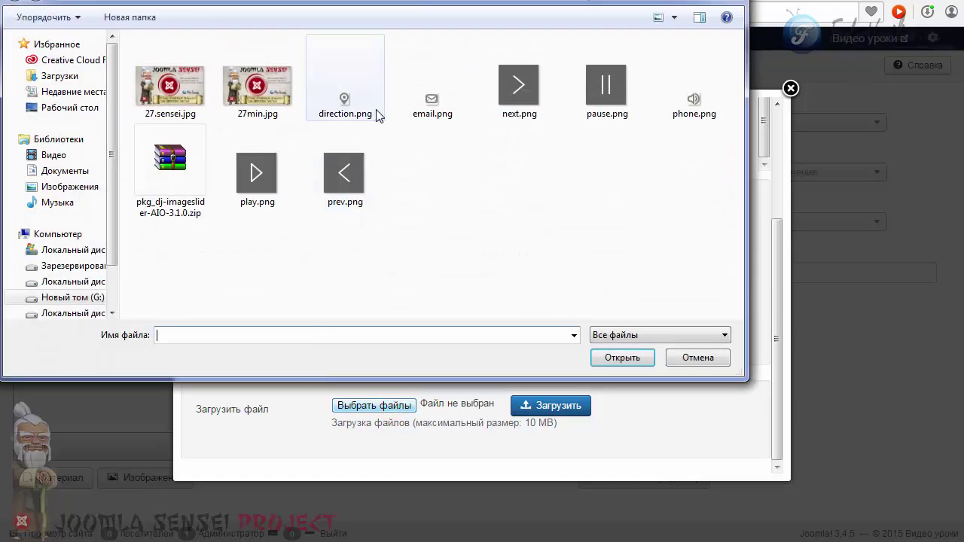
{"action": "left_click", "coordinate": [351, 102]}
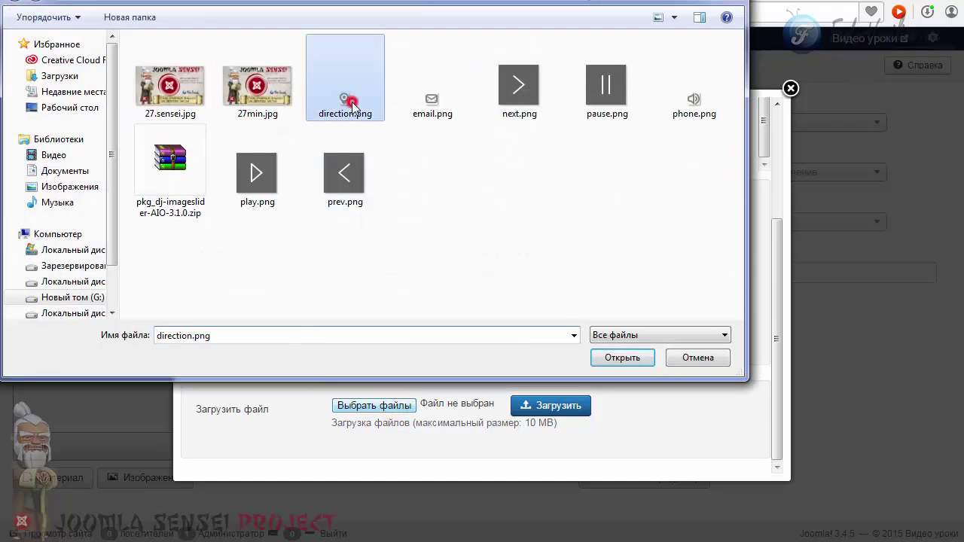
{"action": "left_click", "coordinate": [432, 103], "text": "ctrl"}
{"action": "left_click", "coordinate": [680, 101], "text": "ctrl"}
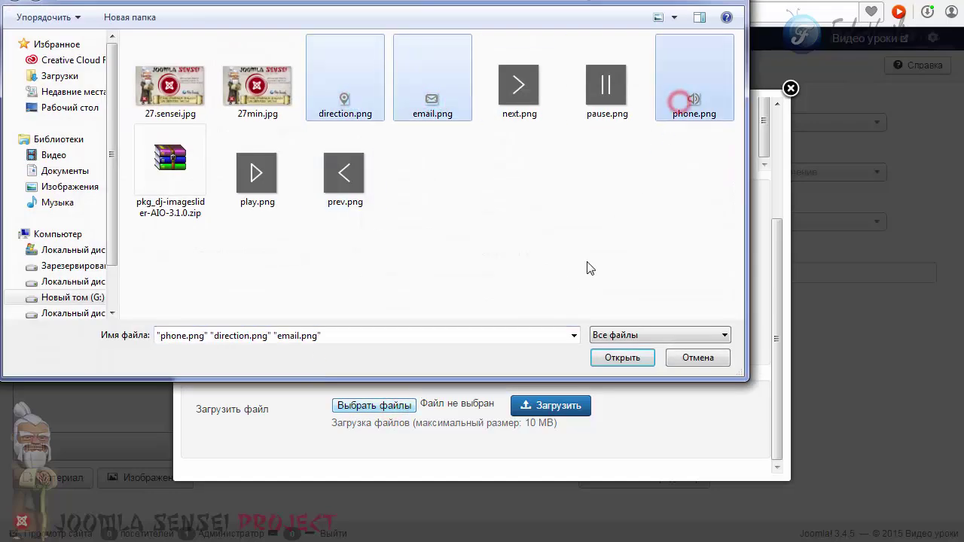
{"action": "key", "text": "Return"}
{"action": "left_click", "coordinate": [557, 407]}
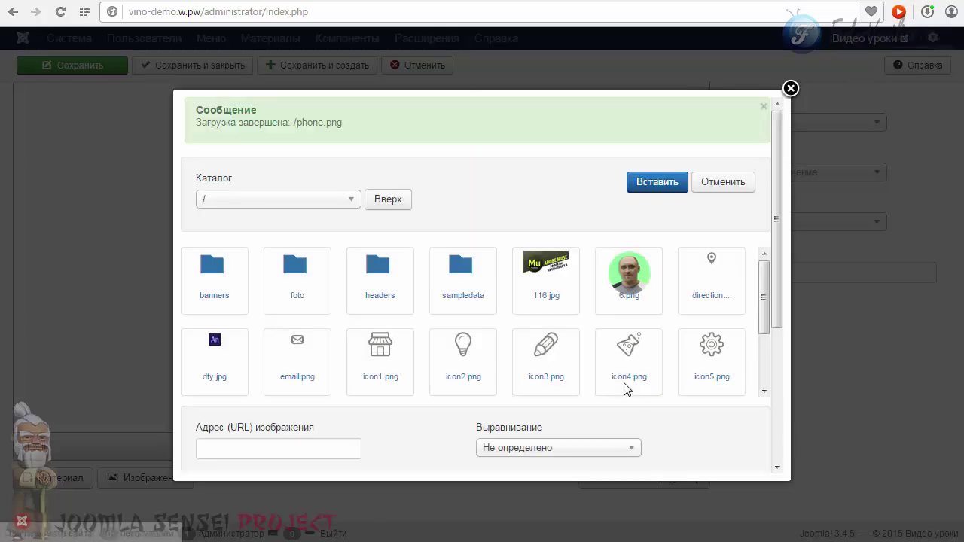
{"action": "left_click_drag", "start_coordinate": [763, 297], "coordinate": [751, 278]}
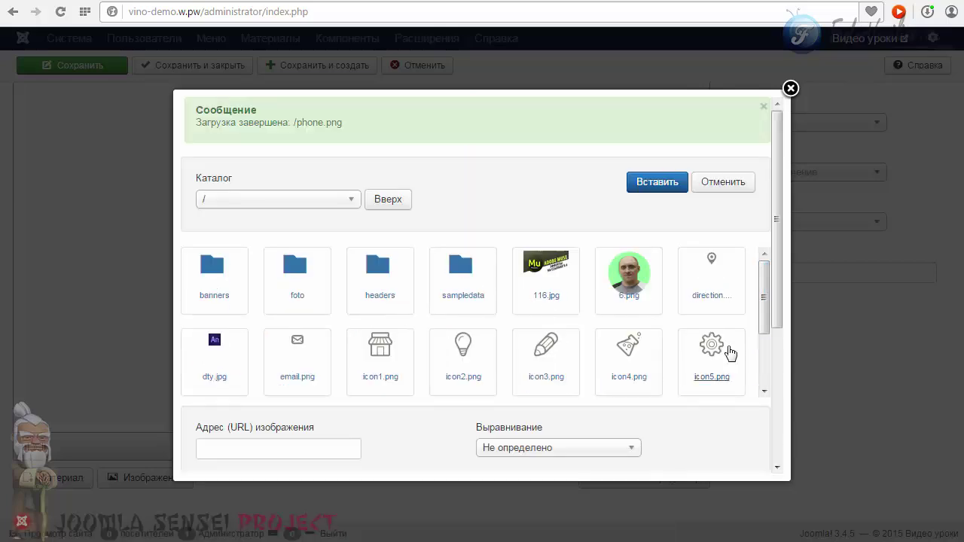
{"action": "left_click_drag", "start_coordinate": [765, 317], "coordinate": [763, 369]}
- Switch to the test2.ru home page and reload it without the tp=1 parameter in its address
{"action": "left_click_drag", "start_coordinate": [190, 12], "coordinate": [164, 12]}
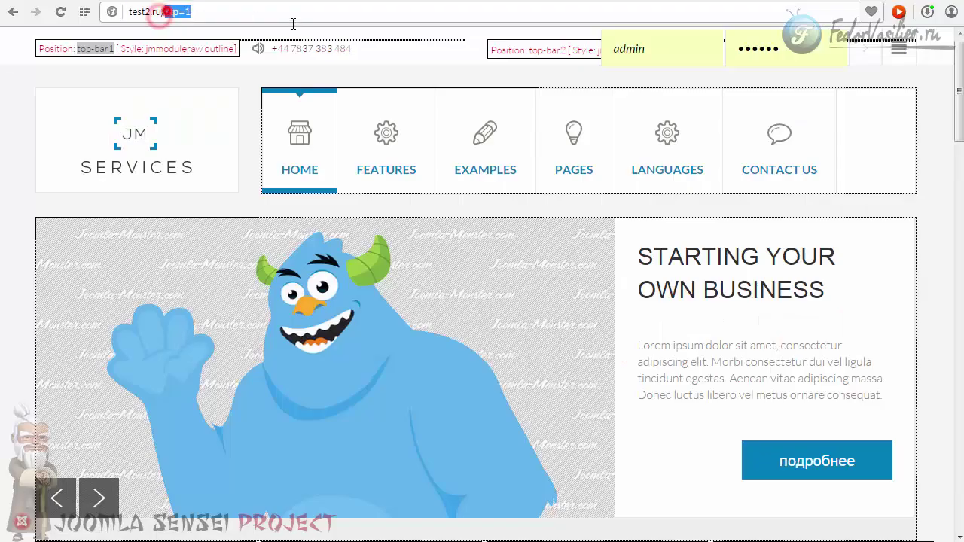
{"action": "key", "text": "BackSpace"}
{"action": "key", "text": "Return"}
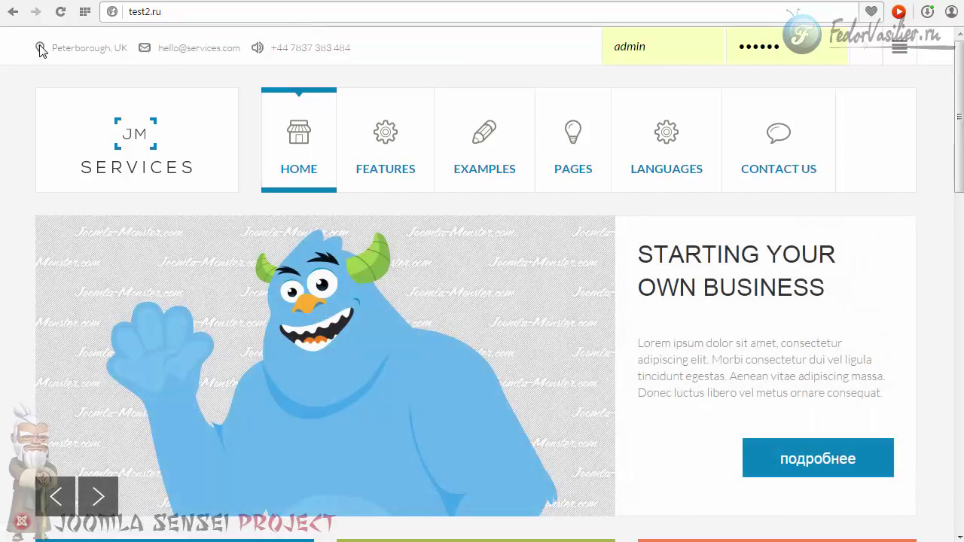
- Examine where the location and e-mail links in the demo's top bar lead, returning to the home page after each
{"action": "left_click", "coordinate": [96, 48]}
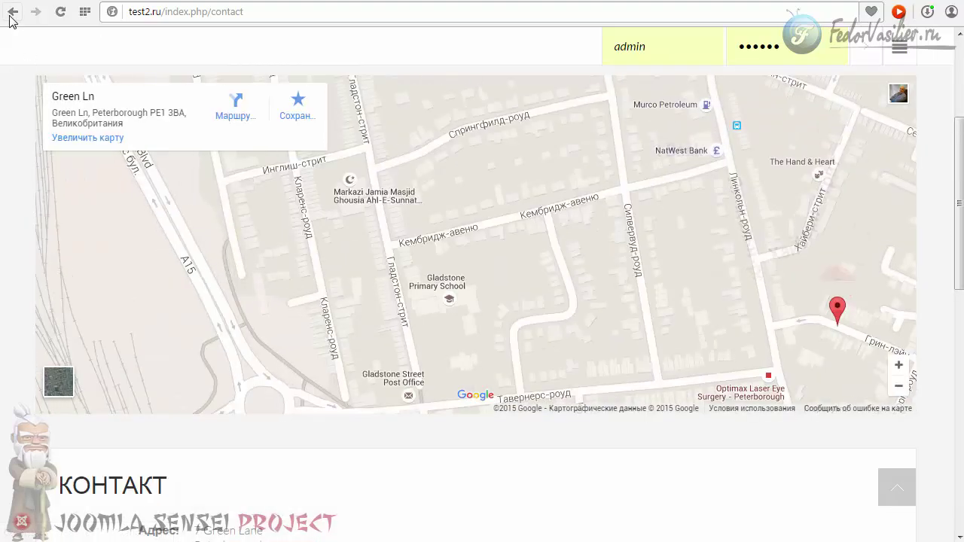
{"action": "left_click", "coordinate": [11, 13]}
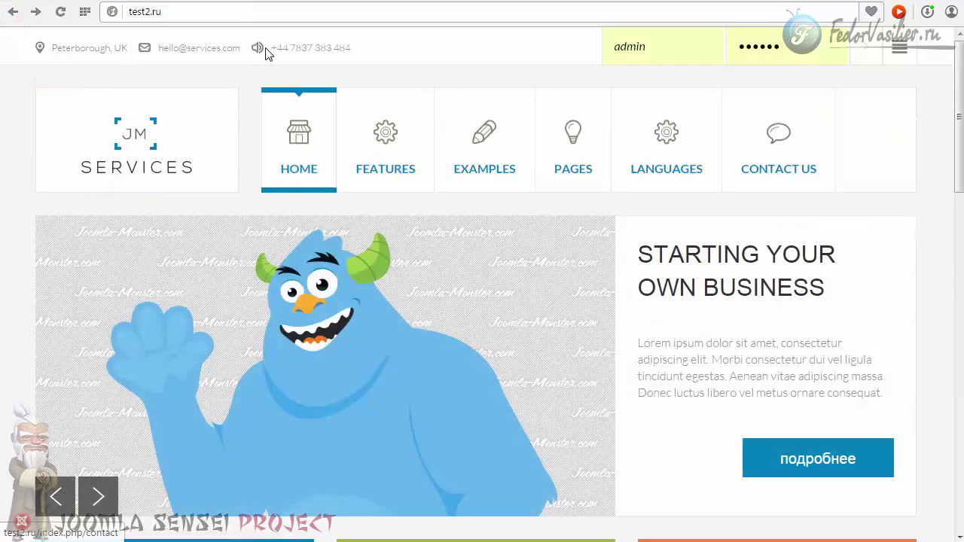
{"action": "left_click", "coordinate": [201, 50]}
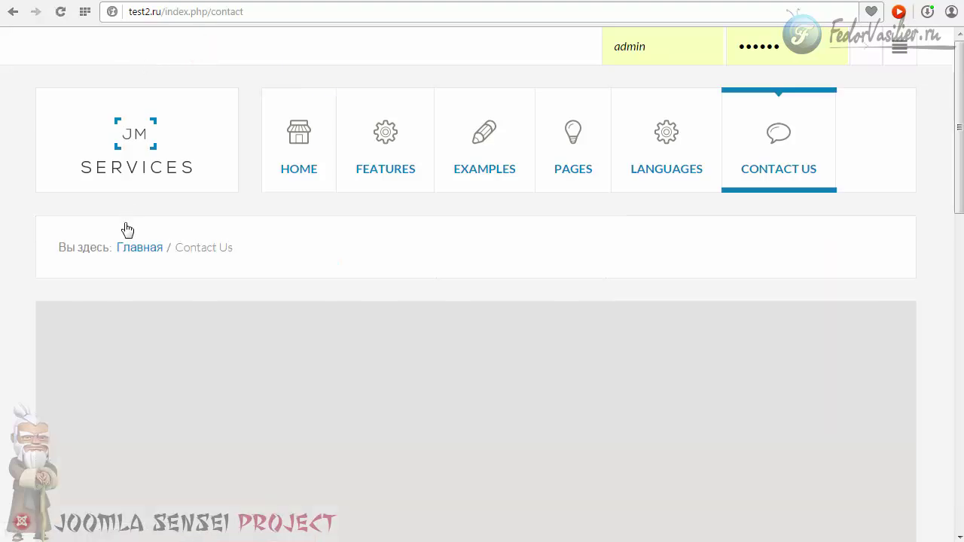
{"action": "scroll", "coordinate": [286, 256], "scroll_direction": "down", "scroll_amount": 5}
{"action": "scroll", "coordinate": [65, 40], "scroll_direction": "up", "scroll_amount": 3}
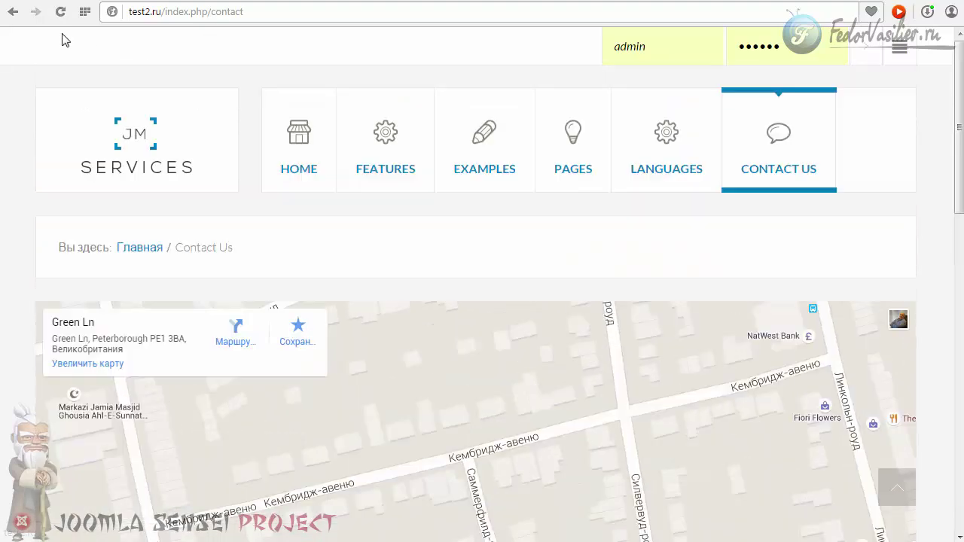
{"action": "left_click", "coordinate": [12, 11]}
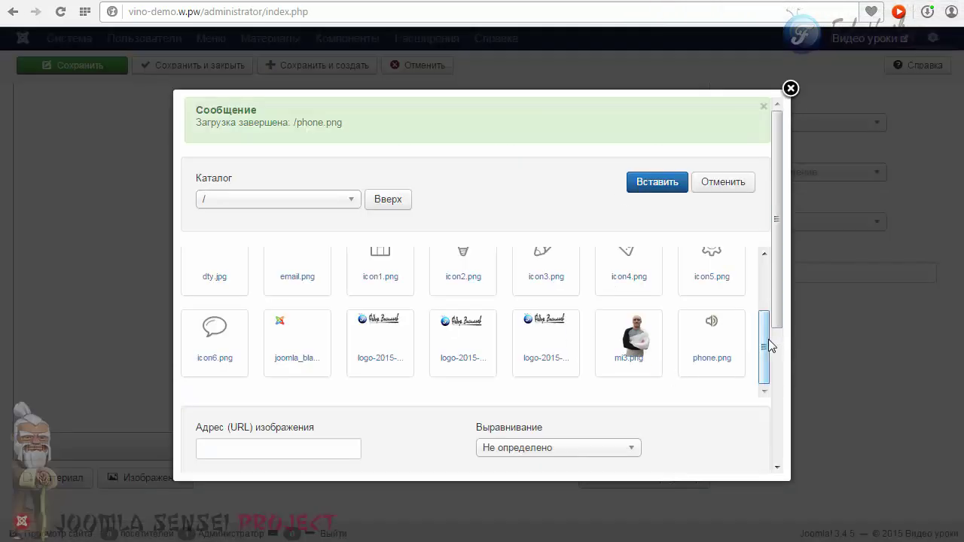
- Select direction.png in the image manager, copy its images/direction.png address and close the manager
{"action": "mouse_move", "coordinate": [759, 341]}
{"action": "left_mouse_down"}
{"action": "mouse_move", "coordinate": [751, 293]}
{"action": "mouse_move", "coordinate": [766, 347]}
{"action": "left_mouse_up"}
{"action": "left_click", "coordinate": [712, 274]}
{"action": "scroll", "coordinate": [452, 403], "scroll_direction": "down", "scroll_amount": 3}
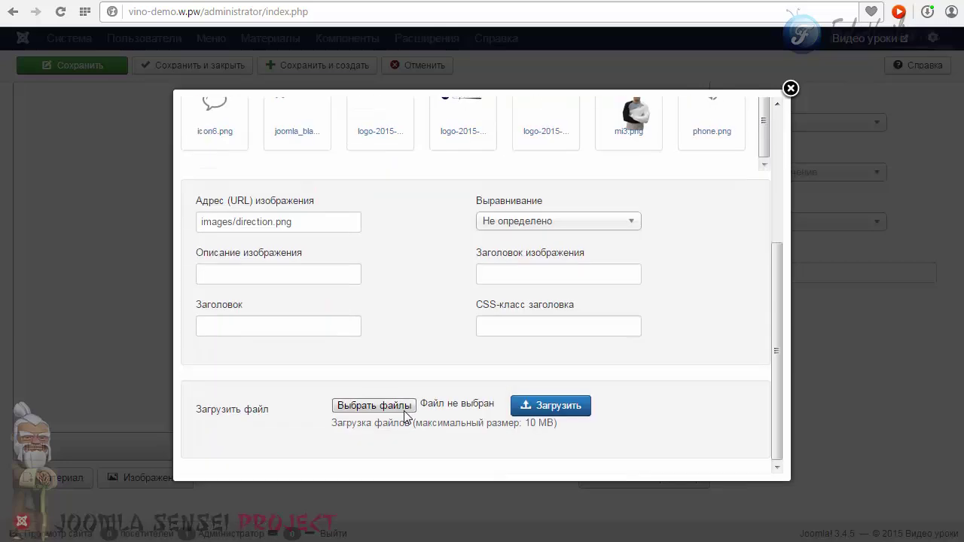
{"action": "scroll", "coordinate": [286, 317], "scroll_direction": "up", "scroll_amount": 1}
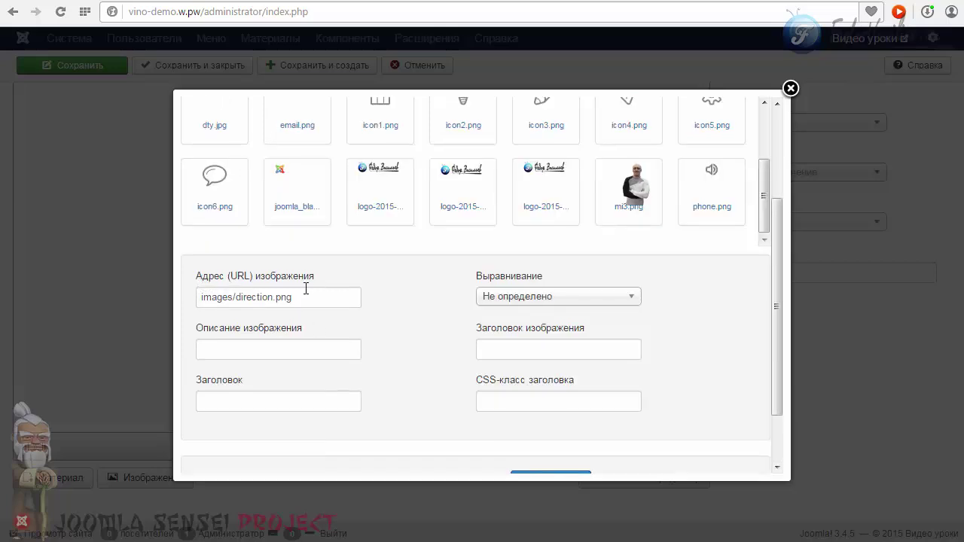
{"action": "left_click_drag", "start_coordinate": [308, 301], "coordinate": [182, 301]}
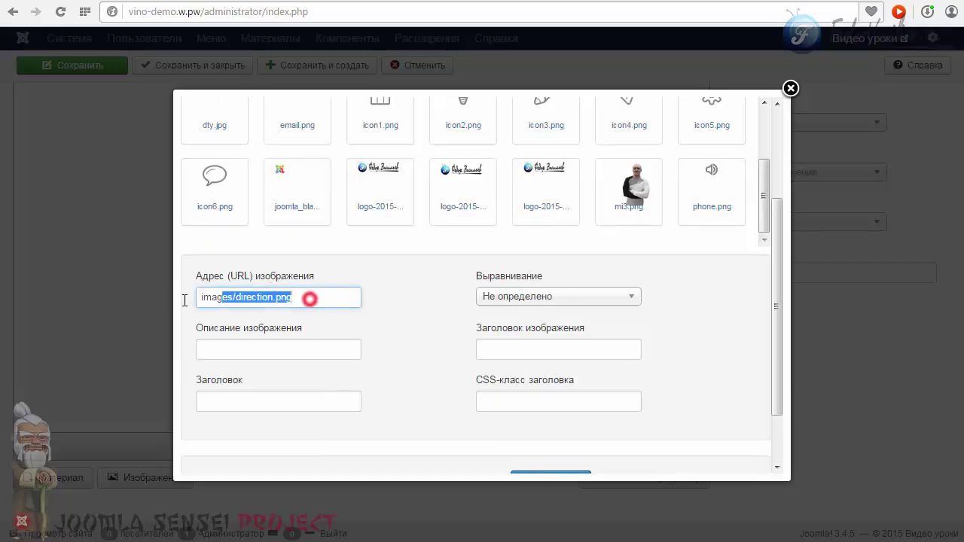
{"action": "right_click", "coordinate": [232, 295]}
{"action": "left_click", "coordinate": [276, 362]}
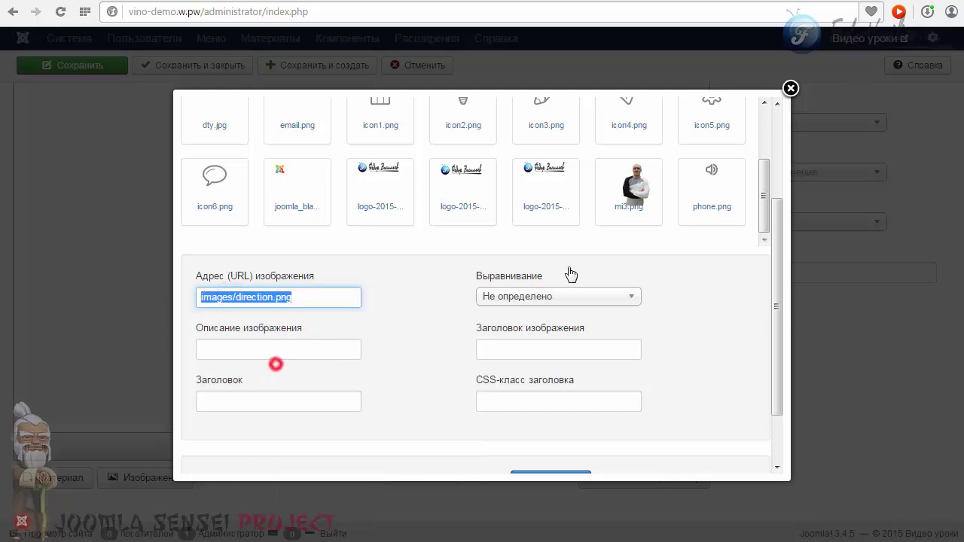
{"action": "left_click", "coordinate": [791, 89]}
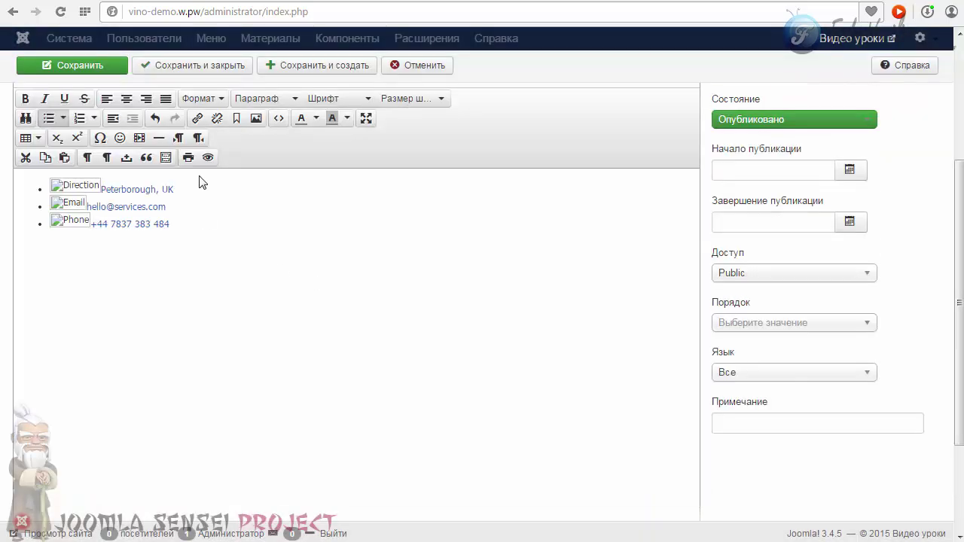
- In the module's HTML source, replace the location icon's image path with images/direction.png and apply the change
{"action": "left_click", "coordinate": [280, 121]}
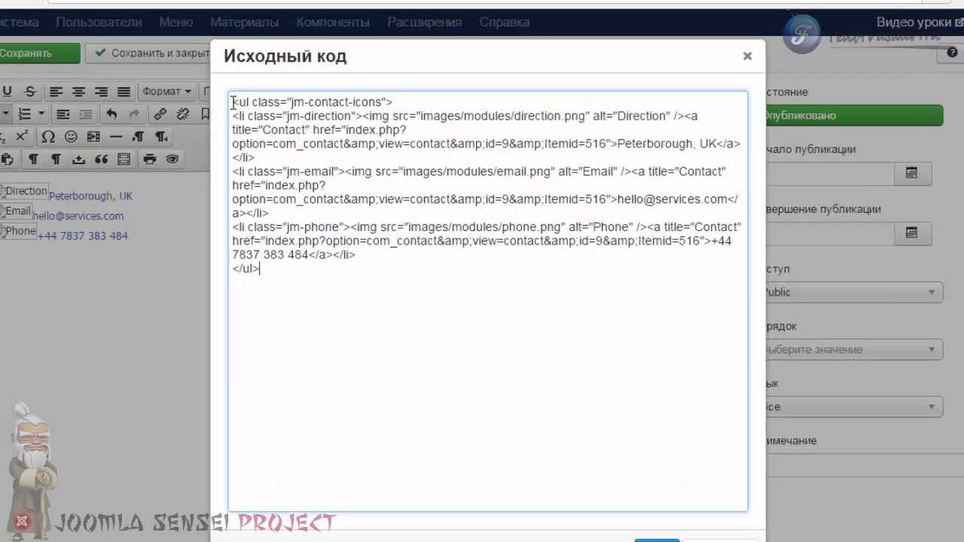
{"action": "left_click_drag", "start_coordinate": [257, 161], "coordinate": [356, 154]}
{"action": "left_click_drag", "start_coordinate": [269, 60], "coordinate": [159, 164]}
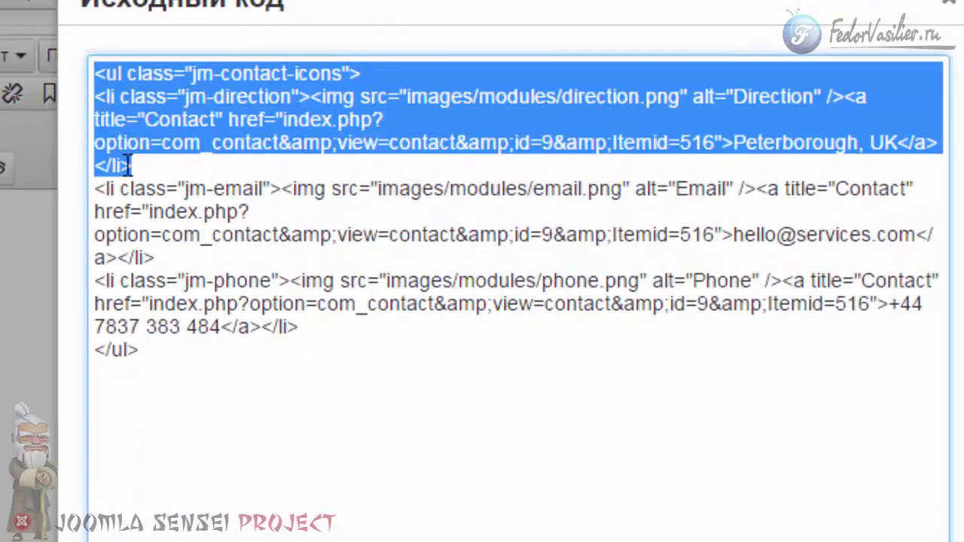
{"action": "left_click", "coordinate": [297, 143]}
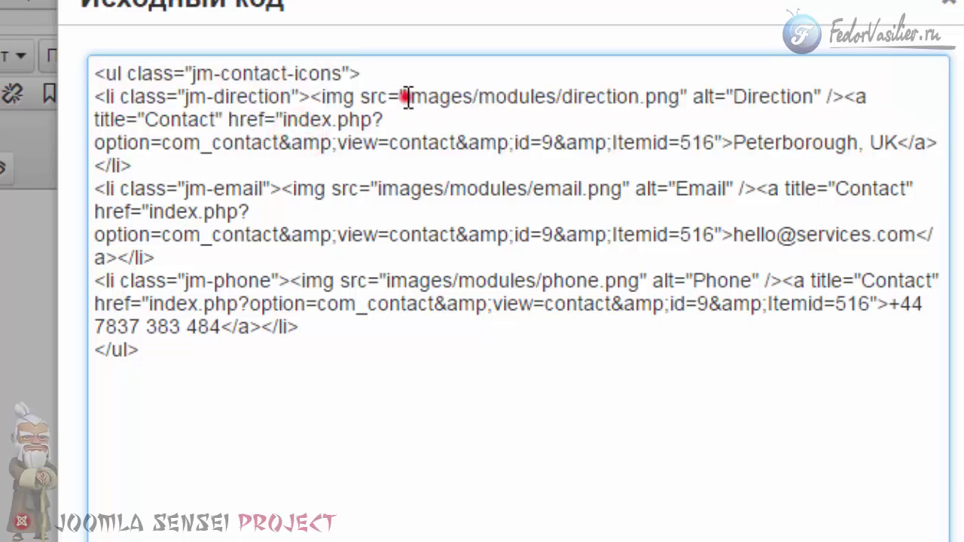
{"action": "left_click_drag", "start_coordinate": [406, 98], "coordinate": [675, 97]}
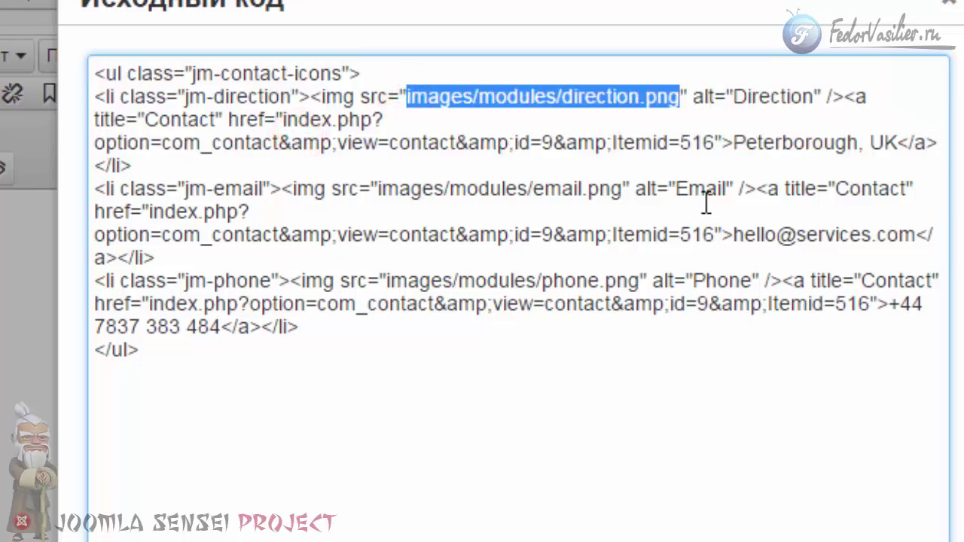
{"action": "key", "text": "Delete"}
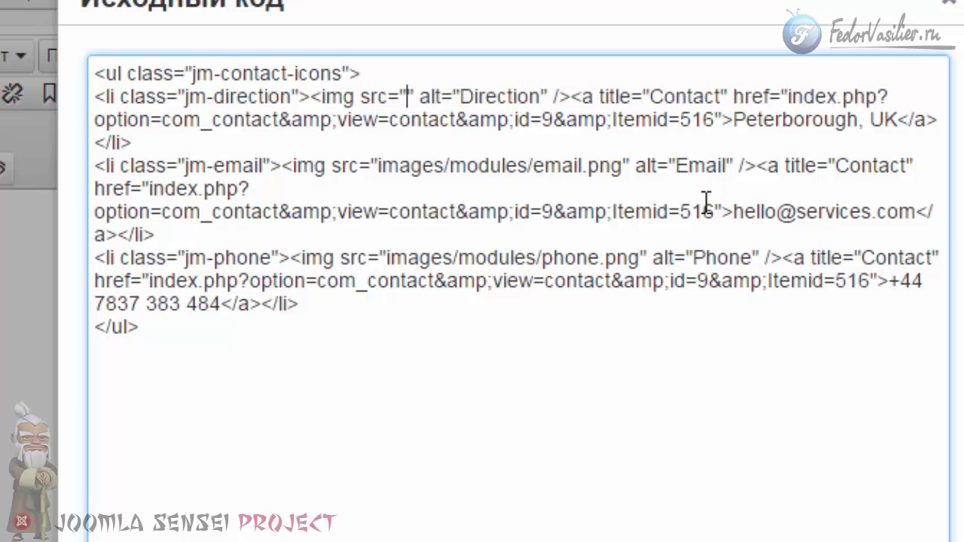
{"action": "key", "text": "ctrl+v"}
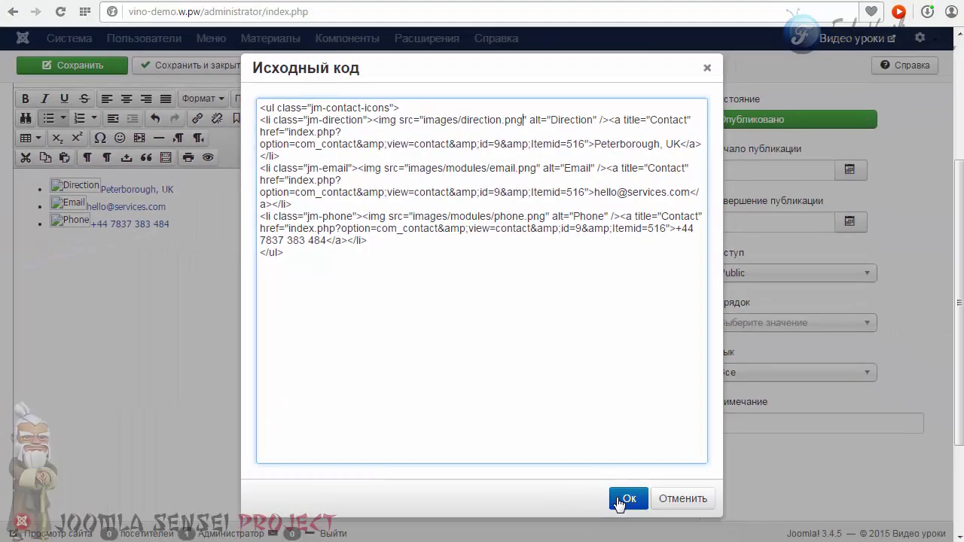
{"action": "left_click", "coordinate": [621, 498]}
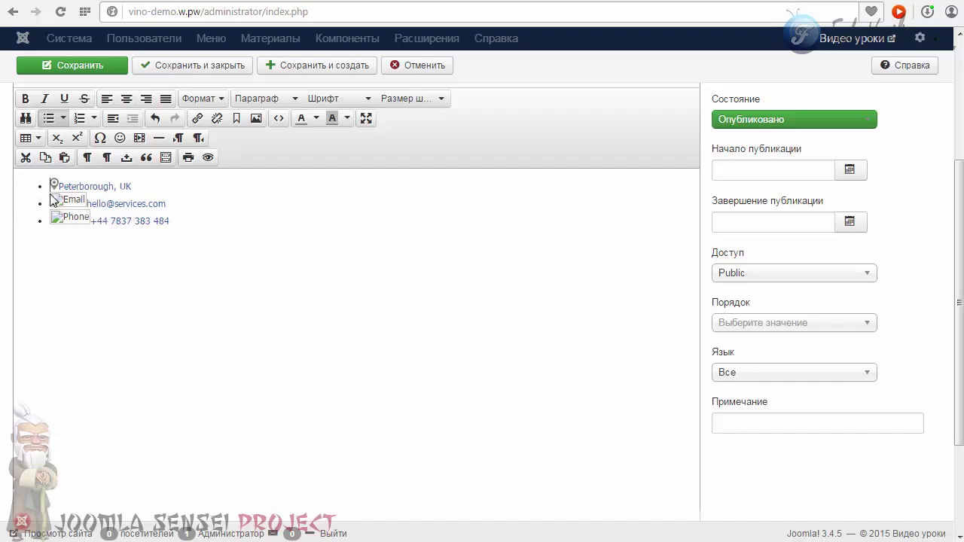
- Select email.png among the site's images and copy its images/email.png address
{"action": "scroll", "coordinate": [42, 223], "scroll_direction": "down", "scroll_amount": 2}
{"action": "left_click", "coordinate": [151, 481]}
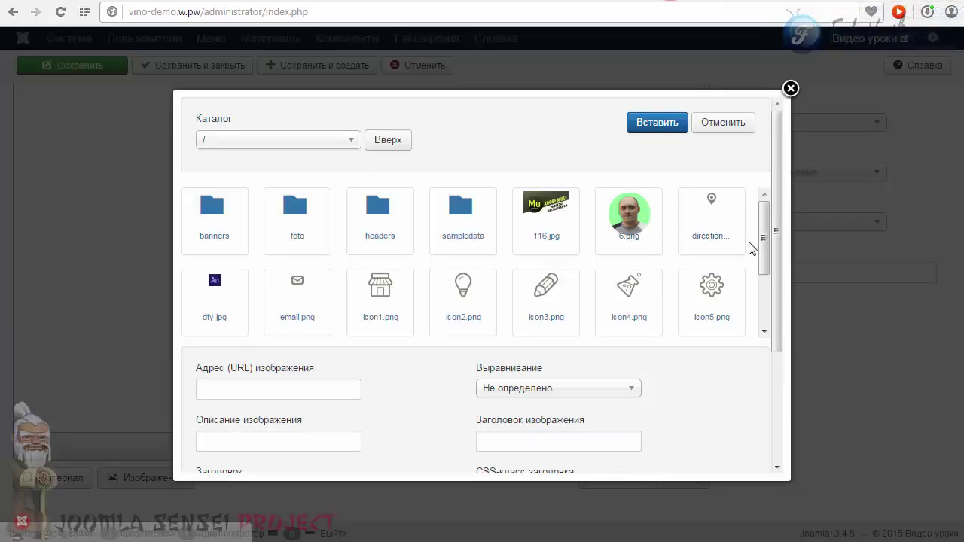
{"action": "left_click", "coordinate": [764, 243]}
{"action": "left_click_drag", "start_coordinate": [765, 243], "coordinate": [765, 248]}
{"action": "left_click", "coordinate": [290, 277]}
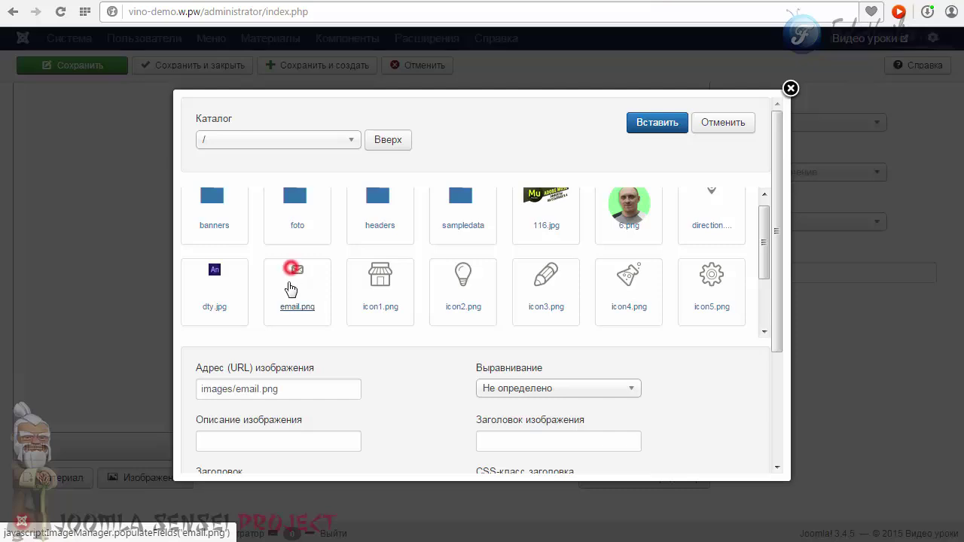
{"action": "triple_click", "coordinate": [303, 389]}
{"action": "right_click", "coordinate": [225, 389]}
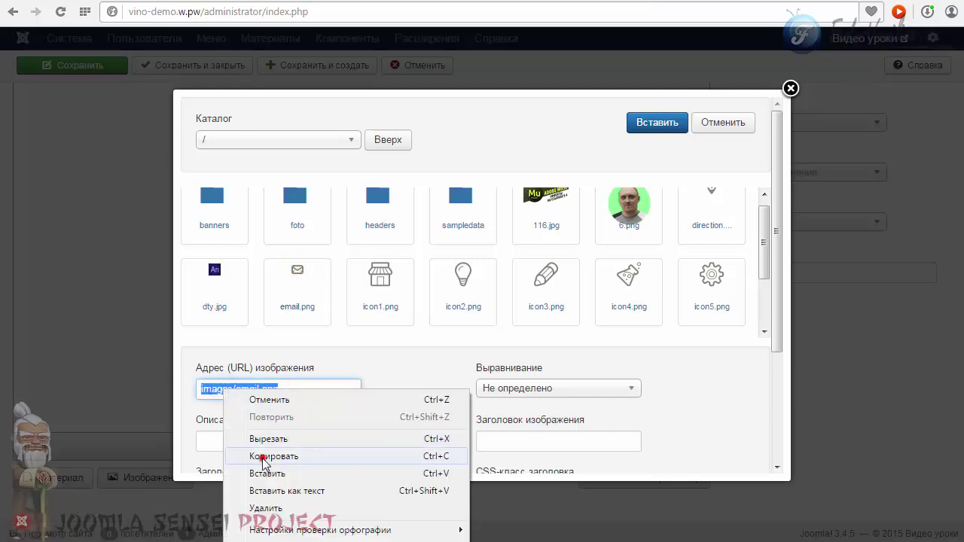
{"action": "left_click", "coordinate": [264, 455]}
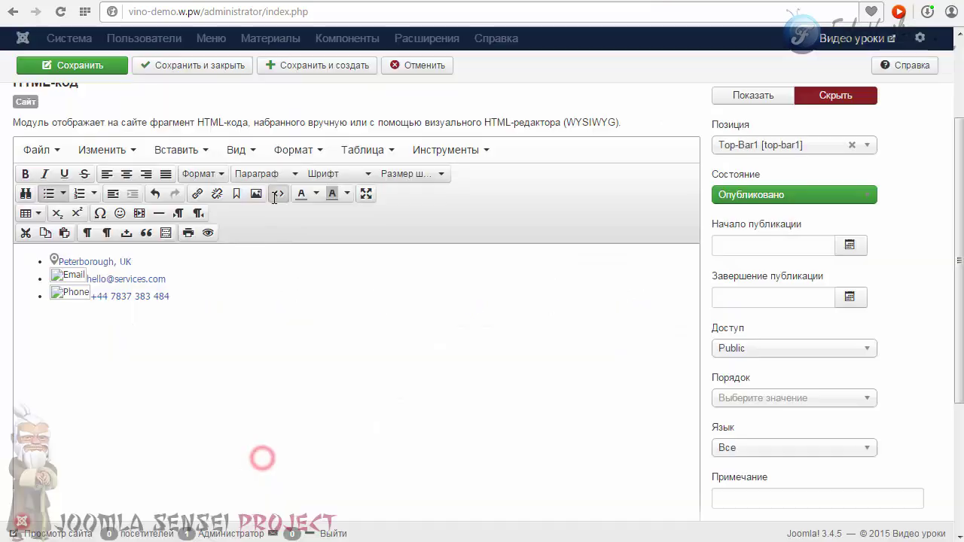
- Replace the e-mail icon's source path in the module's HTML code with images/email.png and apply it
{"action": "left_click", "coordinate": [276, 195]}
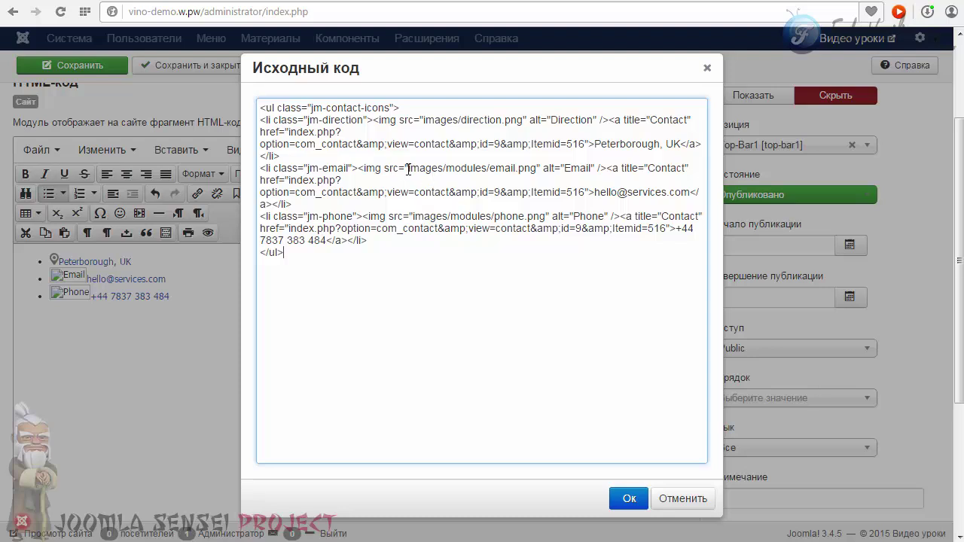
{"action": "left_click_drag", "start_coordinate": [409, 169], "coordinate": [537, 169]}
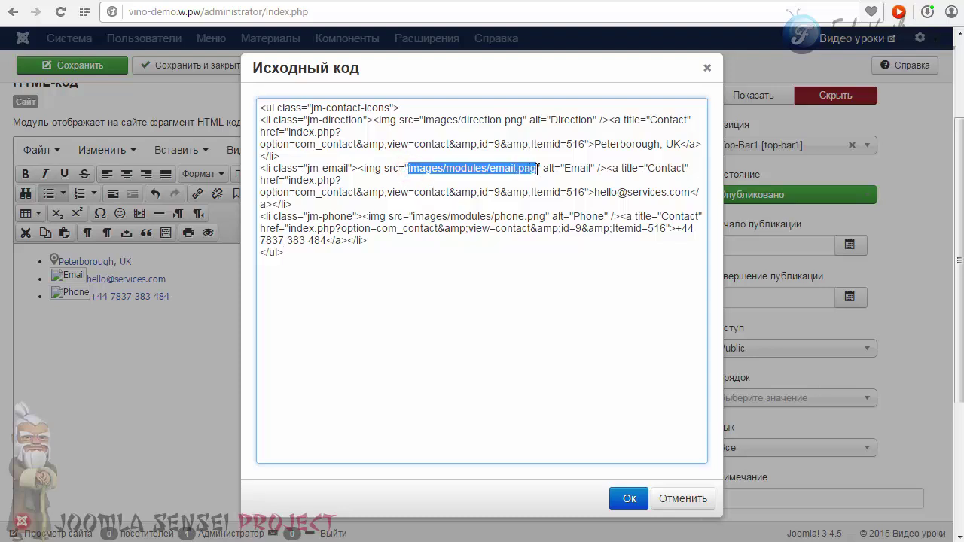
{"action": "right_click", "coordinate": [449, 170]}
{"action": "left_click", "coordinate": [486, 253]}
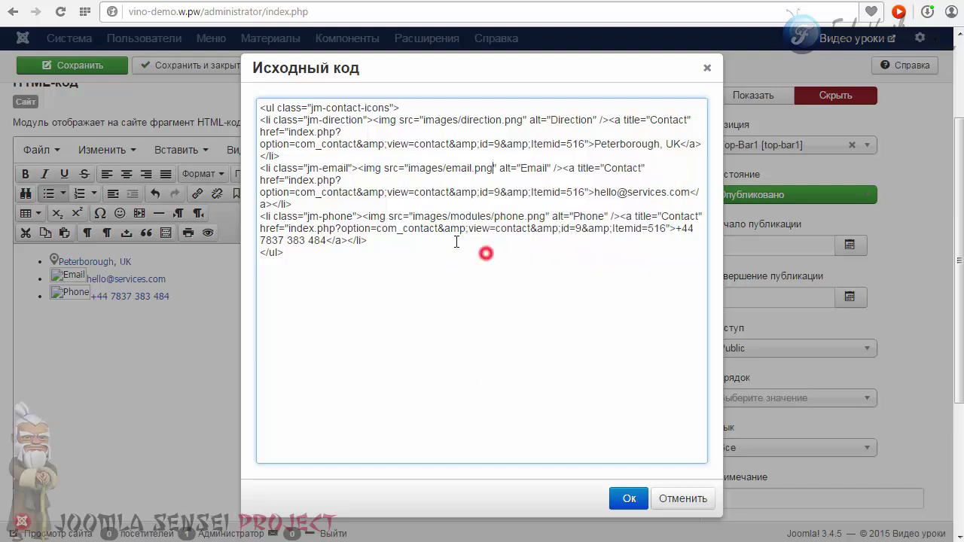
{"action": "left_click", "coordinate": [407, 168]}
{"action": "left_click", "coordinate": [494, 167]}
{"action": "left_click", "coordinate": [633, 498]}
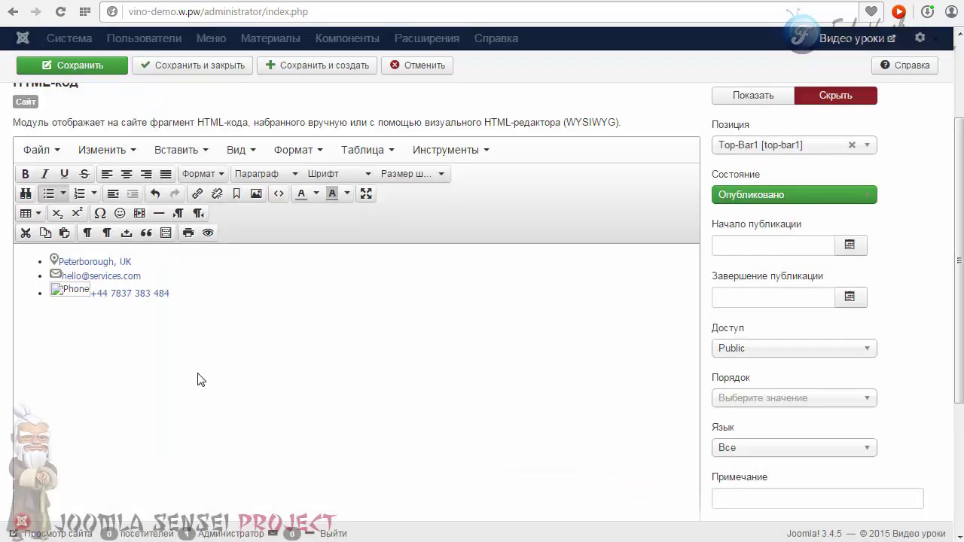
- Select phone.png among the site's images and copy its images/phone.png address
{"action": "scroll", "coordinate": [282, 486], "scroll_direction": "down", "scroll_amount": 5}
{"action": "left_click", "coordinate": [155, 477]}
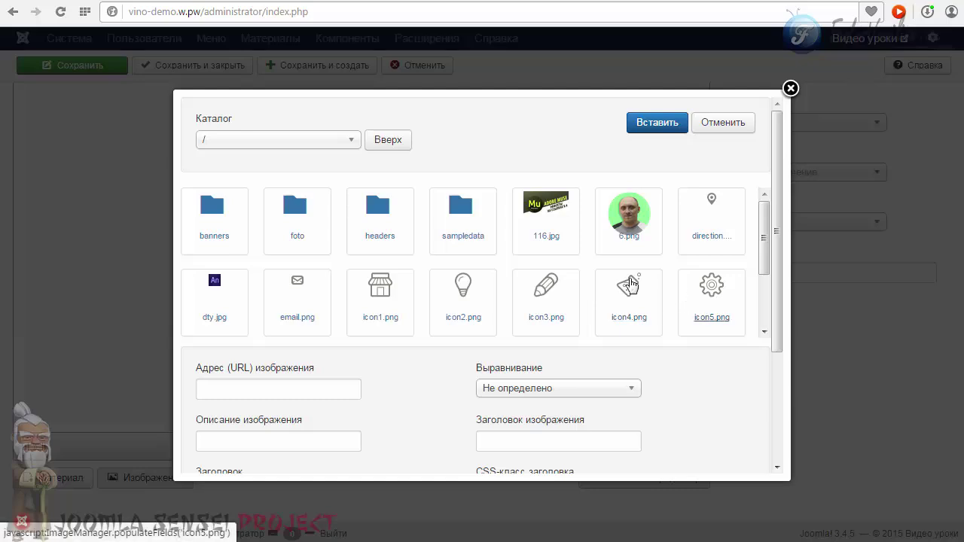
{"action": "scroll", "coordinate": [431, 313], "scroll_direction": "down", "scroll_amount": 1}
{"action": "left_click", "coordinate": [712, 286]}
{"action": "triple_click", "coordinate": [308, 389]}
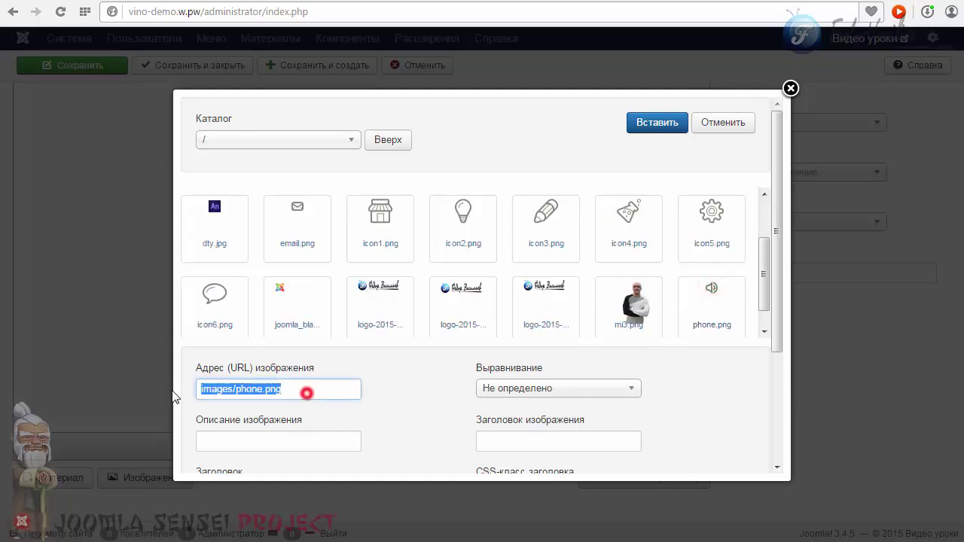
{"action": "right_click", "coordinate": [216, 389]}
{"action": "left_click", "coordinate": [267, 455]}
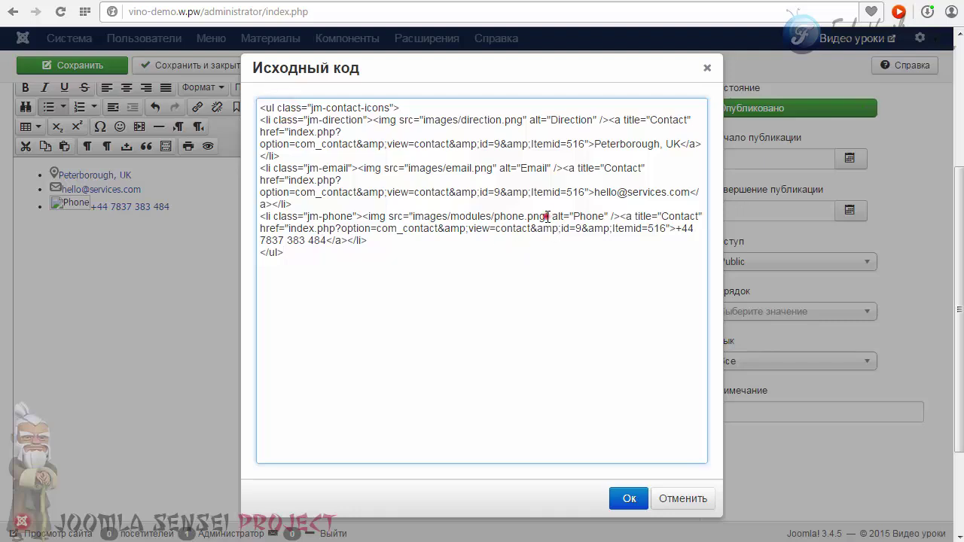
- Point the phone icon's source in the module's HTML code to images/phone.png and apply it
{"action": "left_click_drag", "start_coordinate": [548, 217], "coordinate": [418, 216]}
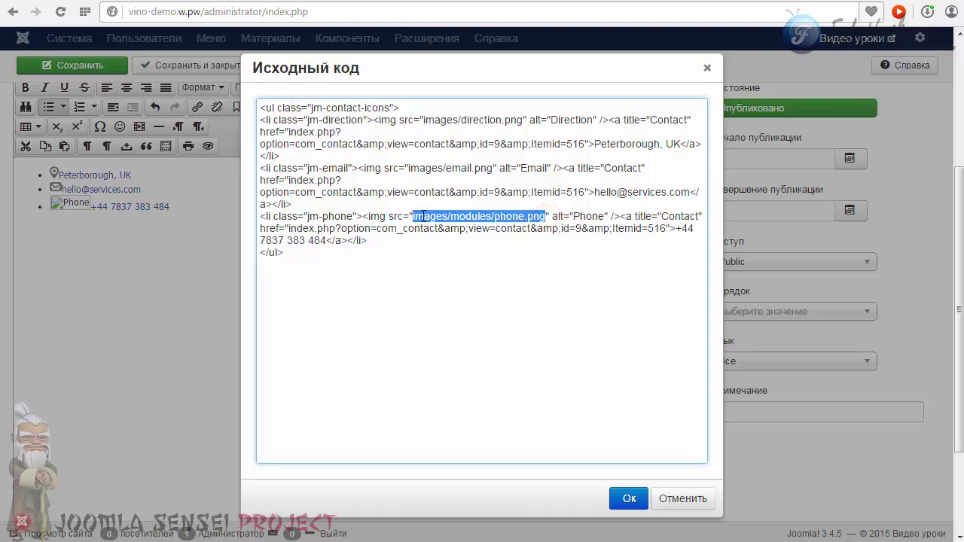
{"action": "right_click", "coordinate": [420, 217]}
{"action": "left_click", "coordinate": [473, 301]}
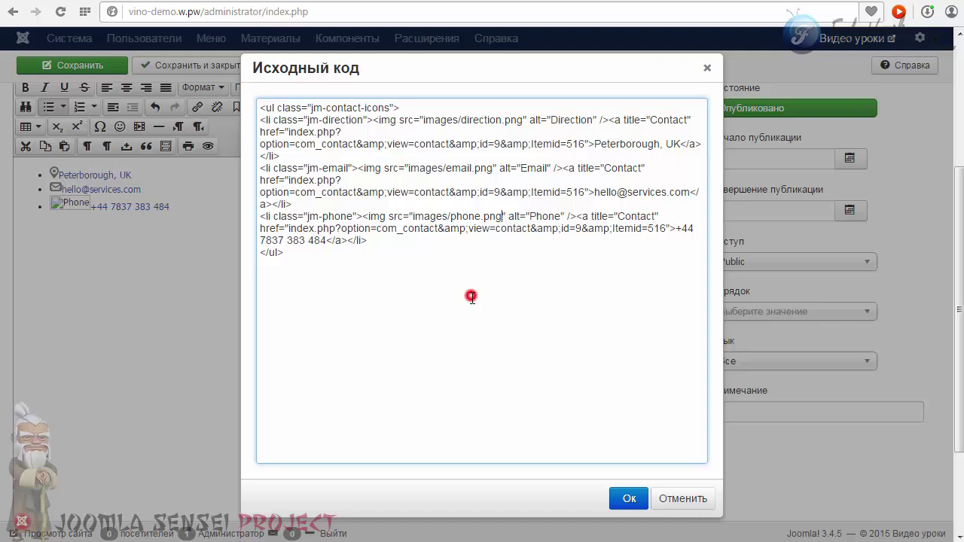
{"action": "left_click", "coordinate": [623, 497]}
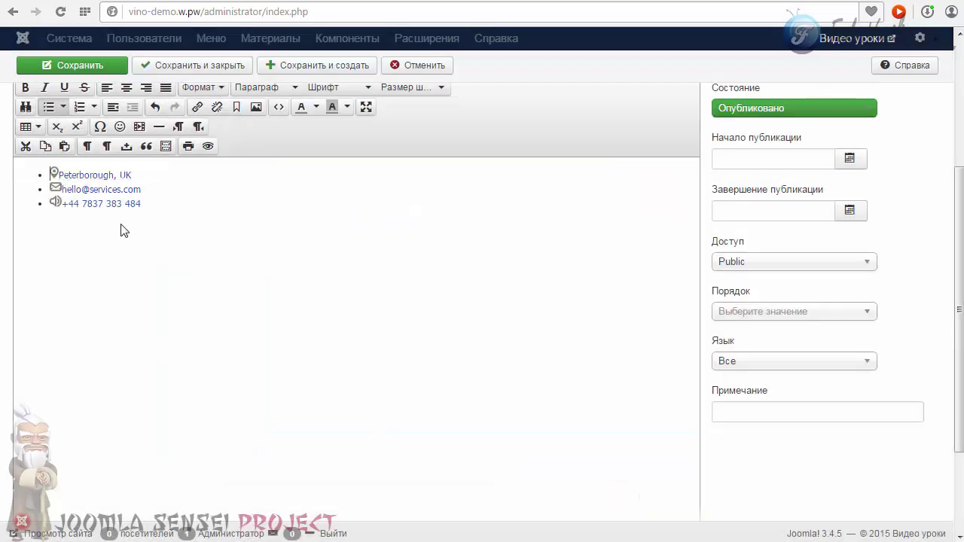
{"action": "scroll", "coordinate": [316, 256], "scroll_direction": "down", "scroll_amount": 2}
{"action": "scroll", "coordinate": [188, 294], "scroll_direction": "up", "scroll_amount": 2}
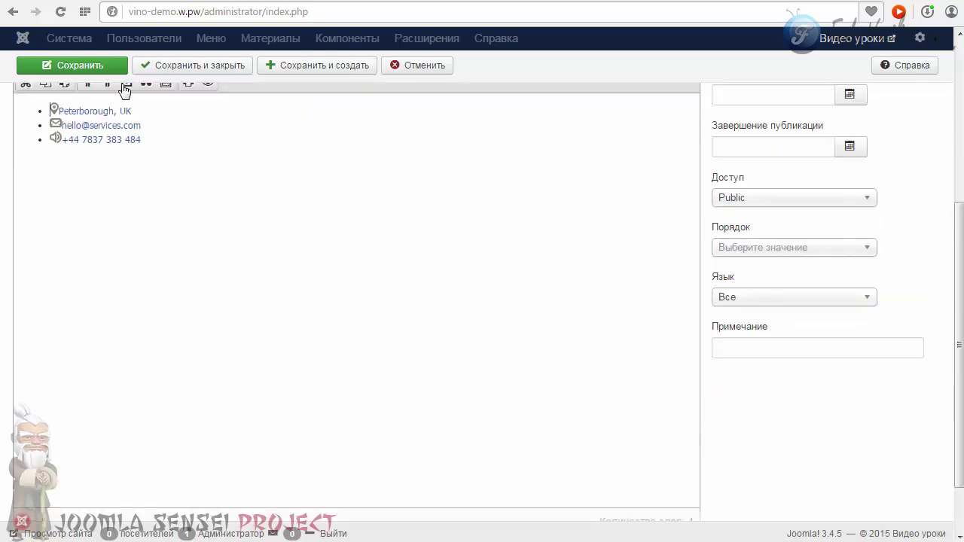
{"action": "scroll", "coordinate": [238, 221], "scroll_direction": "up", "scroll_amount": 2}
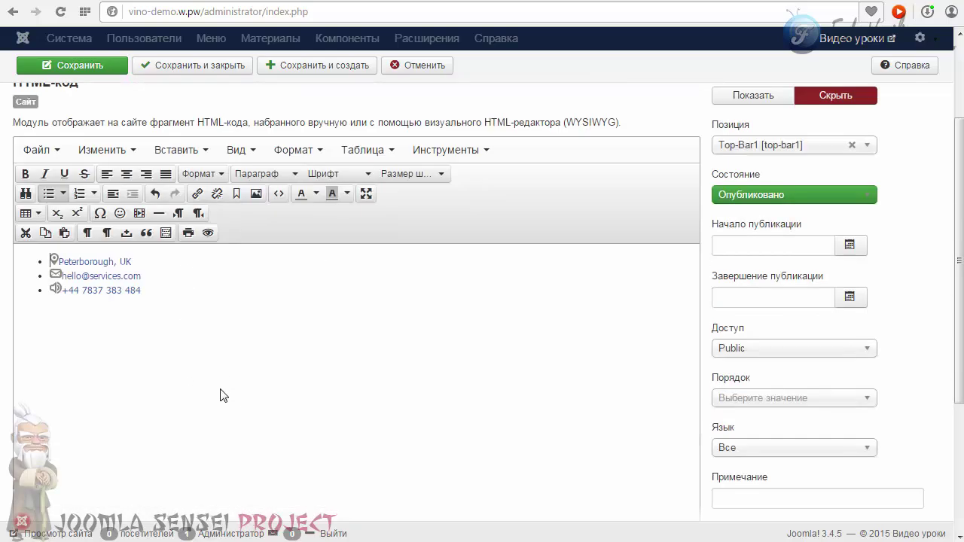
{"action": "scroll", "coordinate": [239, 331], "scroll_direction": "down", "scroll_amount": 3}
{"action": "scroll", "coordinate": [241, 332], "scroll_direction": "up", "scroll_amount": 3}
{"action": "scroll", "coordinate": [230, 335], "scroll_direction": "down", "scroll_amount": 3}
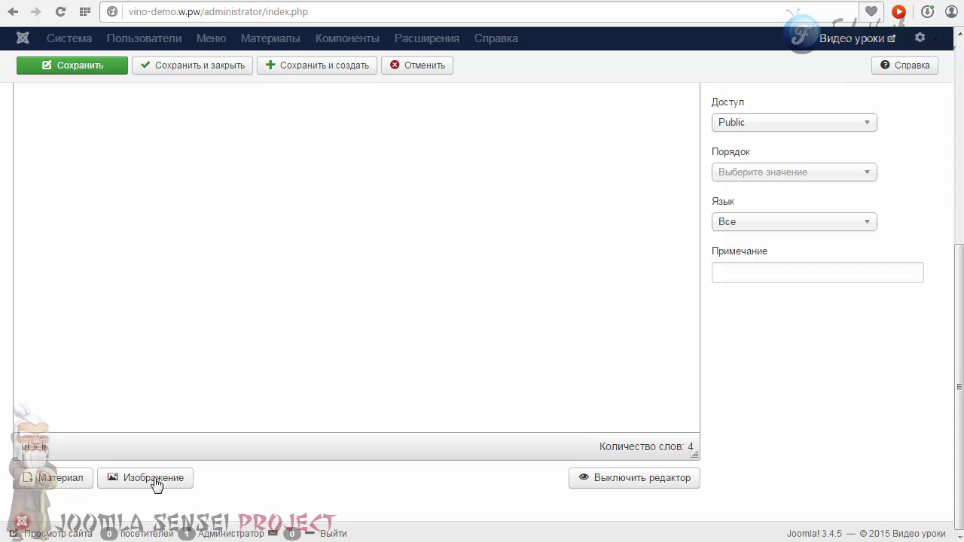
{"action": "scroll", "coordinate": [122, 389], "scroll_direction": "up", "scroll_amount": 3}
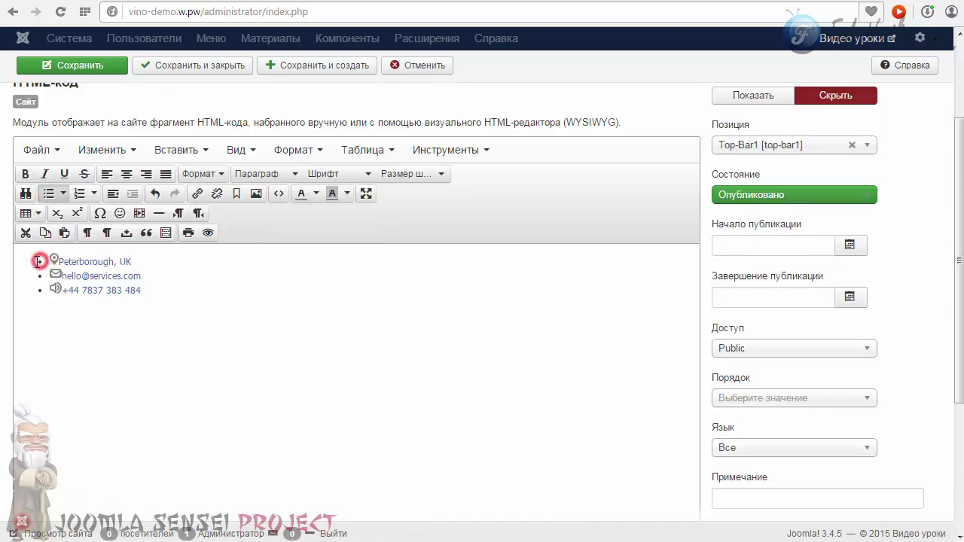
{"action": "left_click", "coordinate": [34, 274]}
{"action": "left_click", "coordinate": [38, 285]}
- Replace the linked sample e-mail in the second list item with the site owner's e-mail address as plain text
{"action": "left_click_drag", "start_coordinate": [144, 276], "coordinate": [60, 280]}
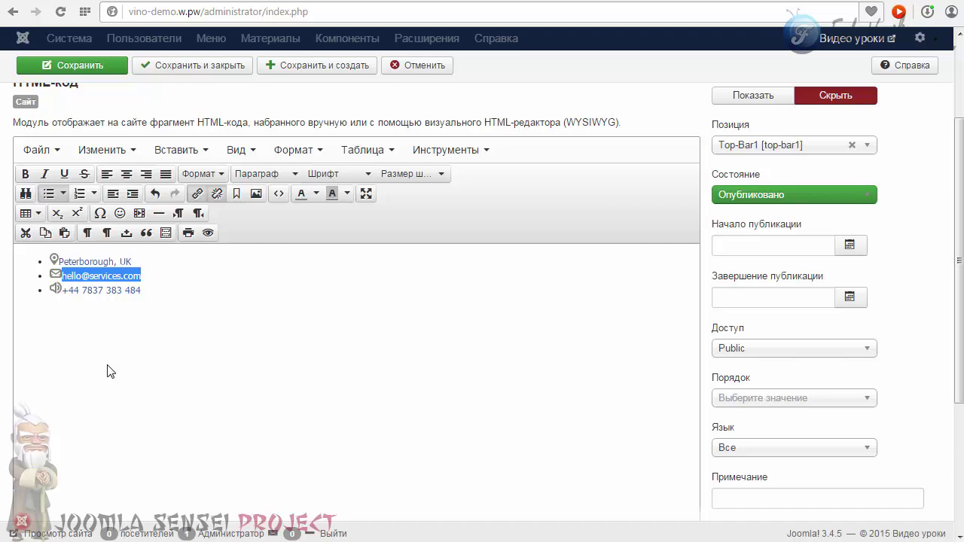
{"action": "type", "text": "ail.ru"}
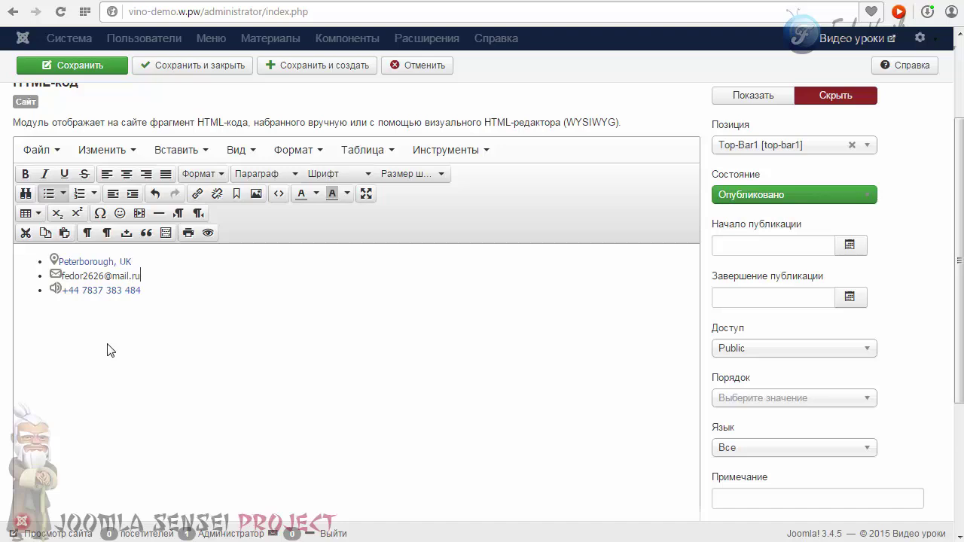
{"action": "left_click_drag", "start_coordinate": [145, 277], "coordinate": [65, 277]}
{"action": "left_click", "coordinate": [105, 275]}
- Remove the link from the phone number and replace the location text in the first list item with "карта"
{"action": "left_click_drag", "start_coordinate": [143, 290], "coordinate": [63, 295]}
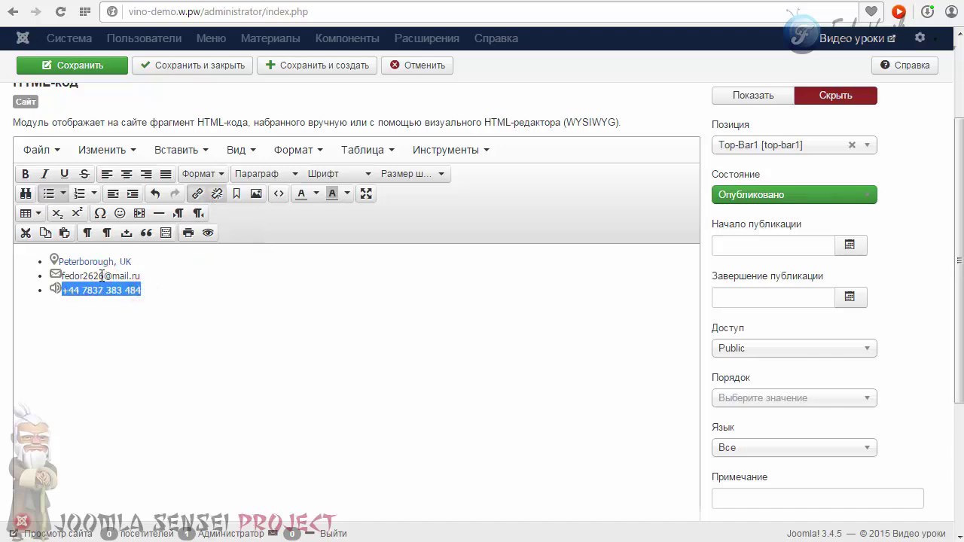
{"action": "left_click", "coordinate": [216, 194]}
{"action": "left_click_drag", "start_coordinate": [144, 262], "coordinate": [59, 265]}
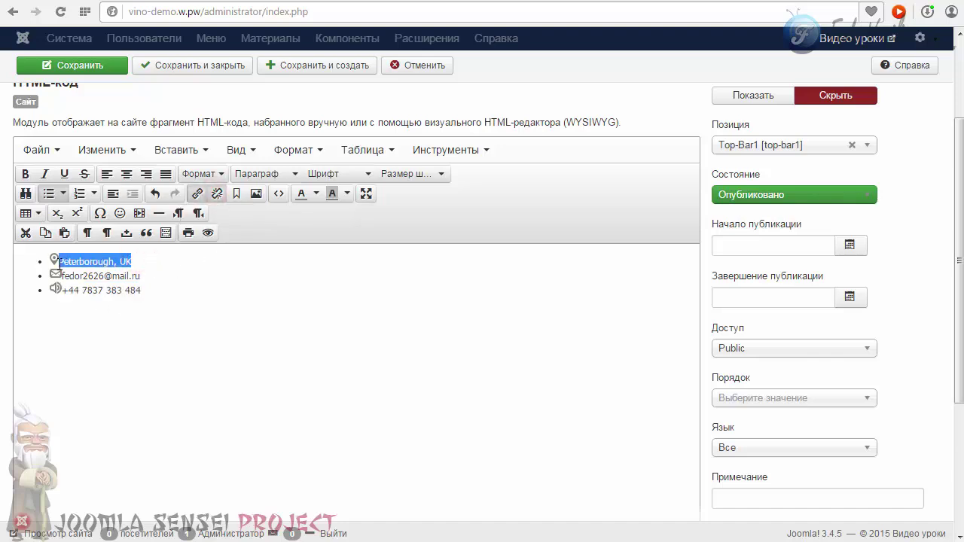
{"action": "type", "text": "П"}
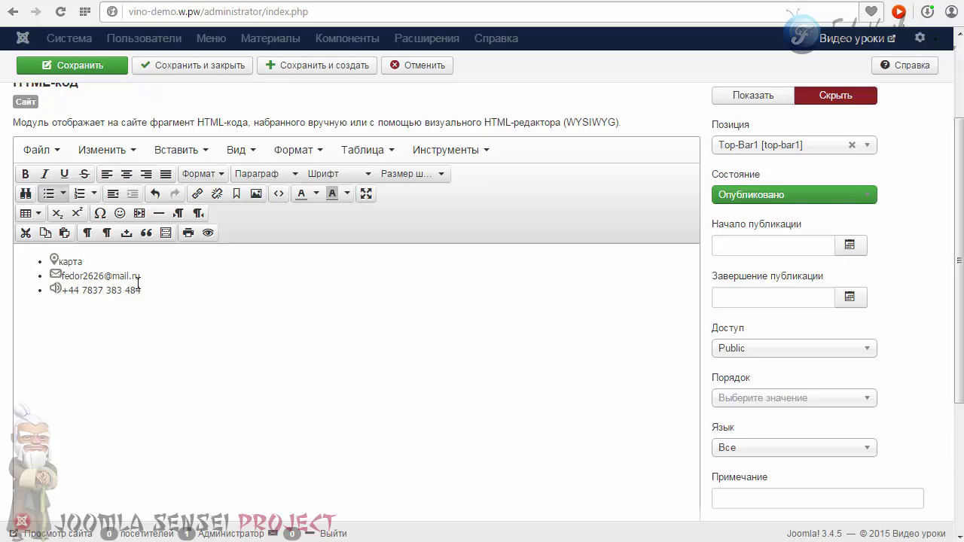
- Save the contacts module and reload the vino-demo front page to check its top bar
{"action": "left_click", "coordinate": [96, 66]}
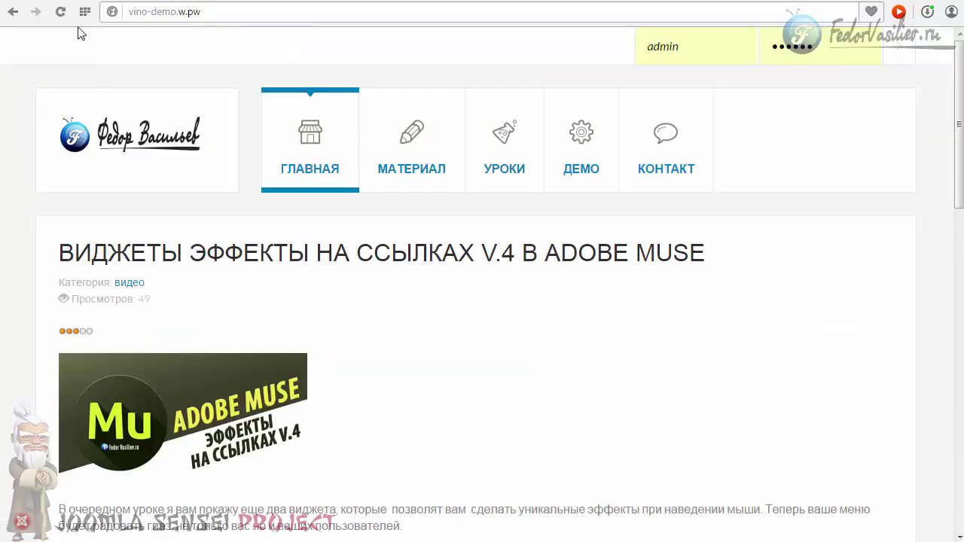
{"action": "left_click", "coordinate": [60, 12]}
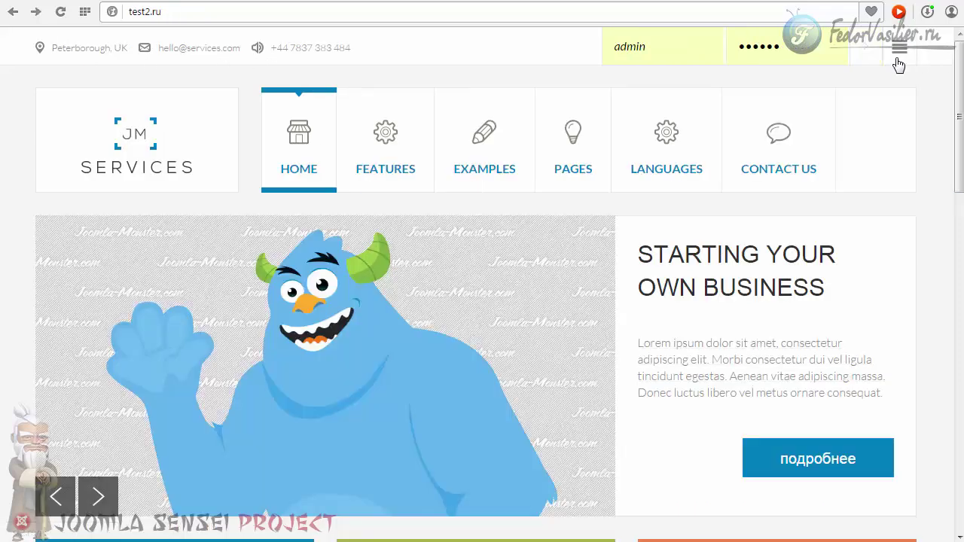
- Try the demo site's menu toggle, filter its administrator module list by position top-bar2 and open the Toggle Nav module
{"action": "left_click", "coordinate": [898, 60]}
{"action": "left_click", "coordinate": [673, 49]}
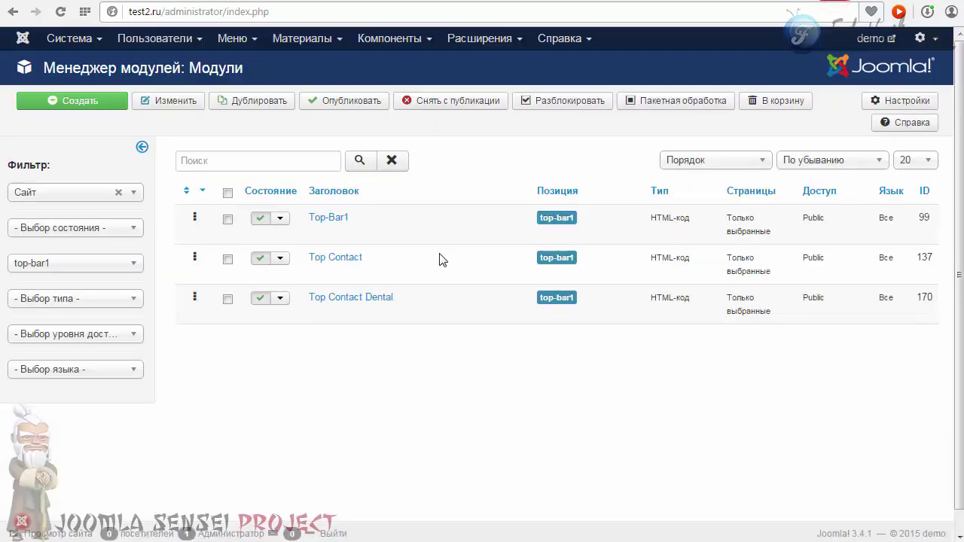
{"action": "left_click", "coordinate": [54, 264]}
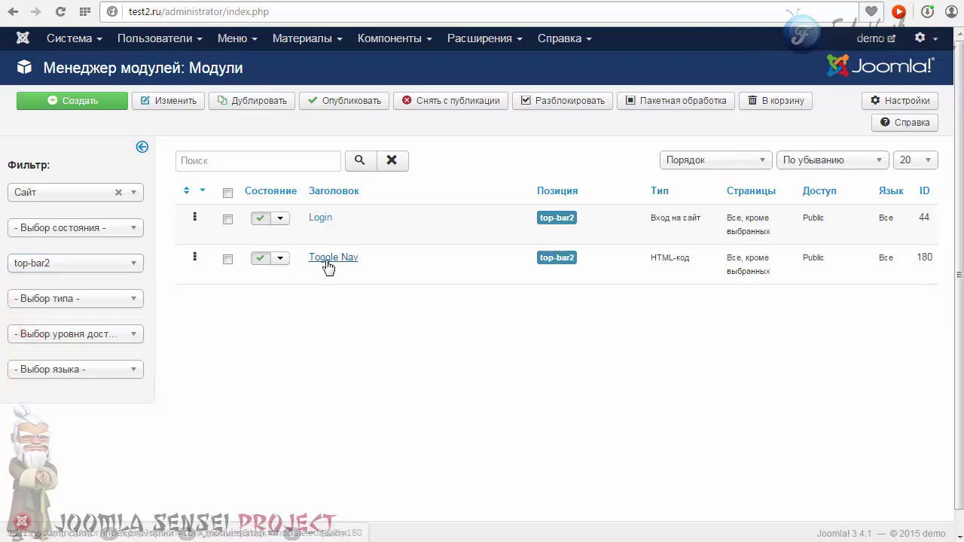
{"action": "left_click_drag", "start_coordinate": [645, 257], "coordinate": [698, 264]}
{"action": "left_click", "coordinate": [367, 317]}
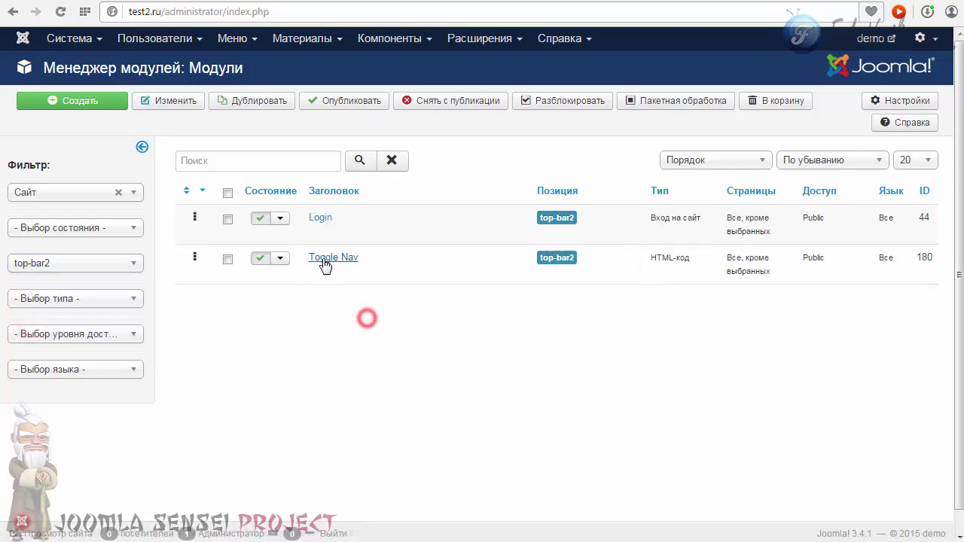
{"action": "left_click", "coordinate": [323, 257]}
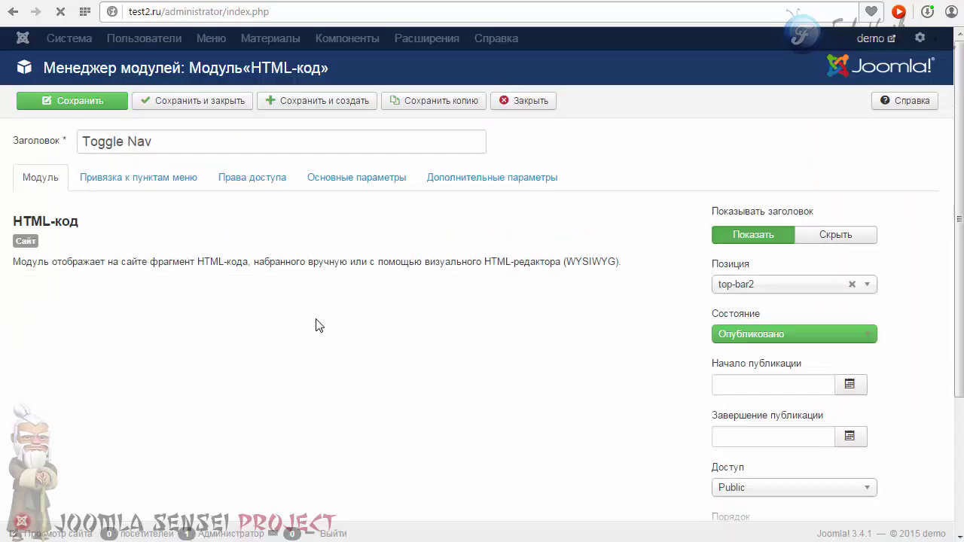
- Copy the complete HTML source code of the demo's Toggle Nav module and close the source view unchanged
{"action": "scroll", "coordinate": [316, 319], "scroll_direction": "down", "scroll_amount": 2}
{"action": "scroll", "coordinate": [316, 328], "scroll_direction": "down", "scroll_amount": 3}
{"action": "scroll", "coordinate": [314, 329], "scroll_direction": "up", "scroll_amount": 6}
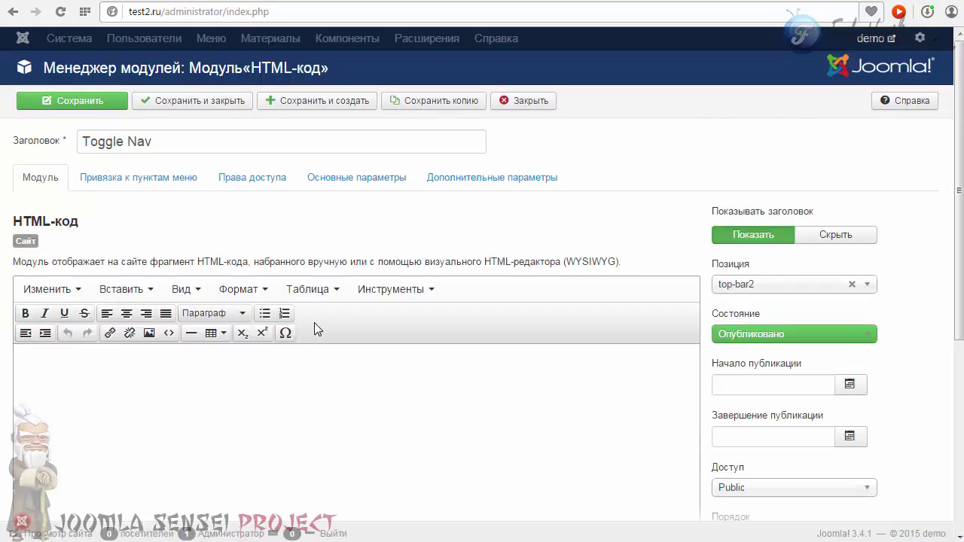
{"action": "left_click", "coordinate": [168, 334]}
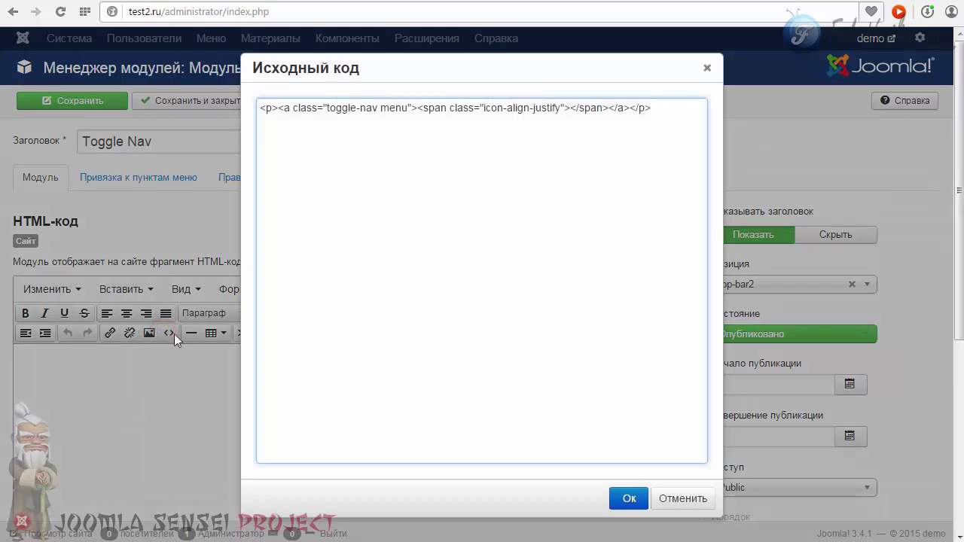
{"action": "left_click_drag", "start_coordinate": [654, 108], "coordinate": [223, 115]}
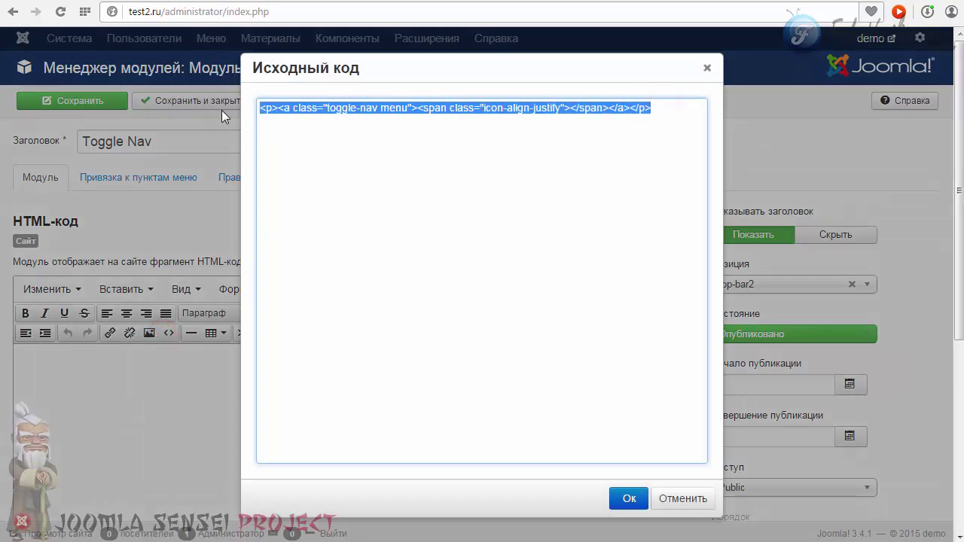
{"action": "right_click", "coordinate": [435, 106]}
{"action": "left_click", "coordinate": [485, 168]}
{"action": "left_click", "coordinate": [707, 67]}
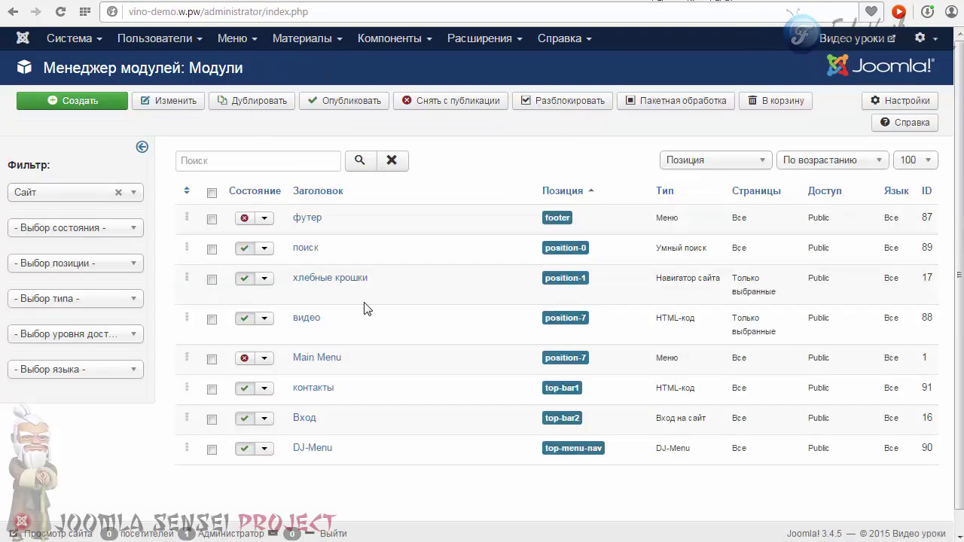
- Create a new HTML-код module on the vino-demo site and paste the copied toggle-nav code as its source
{"action": "left_click", "coordinate": [66, 101]}
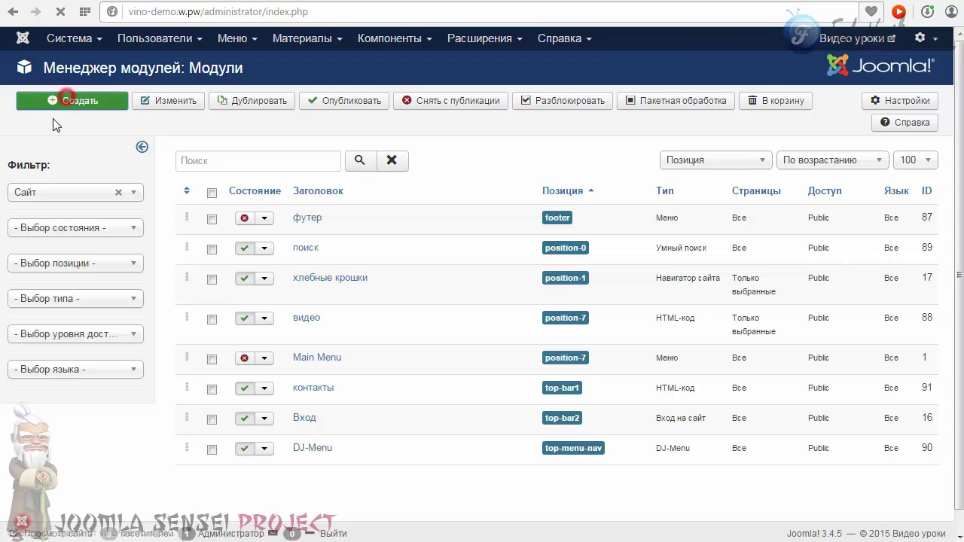
{"action": "left_click", "coordinate": [36, 206]}
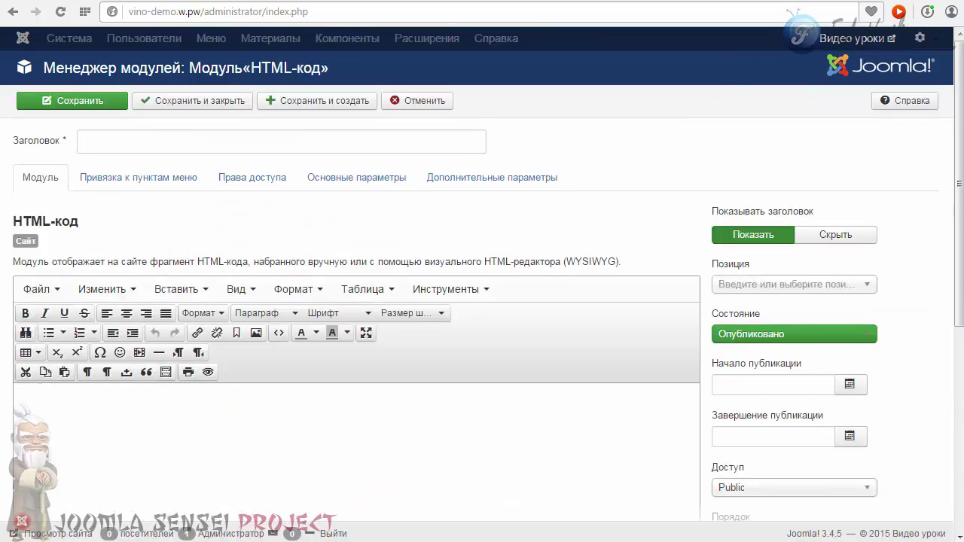
{"action": "left_click", "coordinate": [277, 334]}
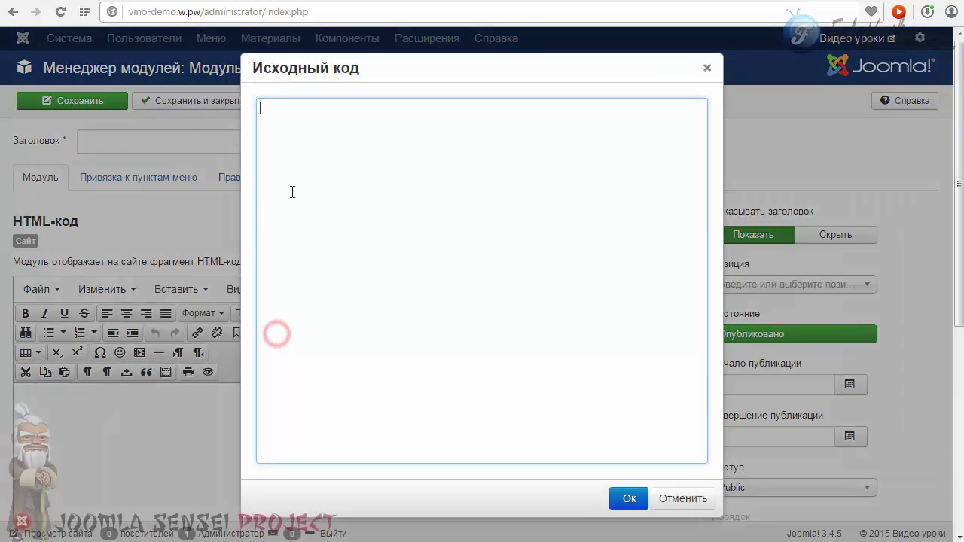
{"action": "right_click", "coordinate": [333, 160]}
{"action": "left_click", "coordinate": [362, 218]}
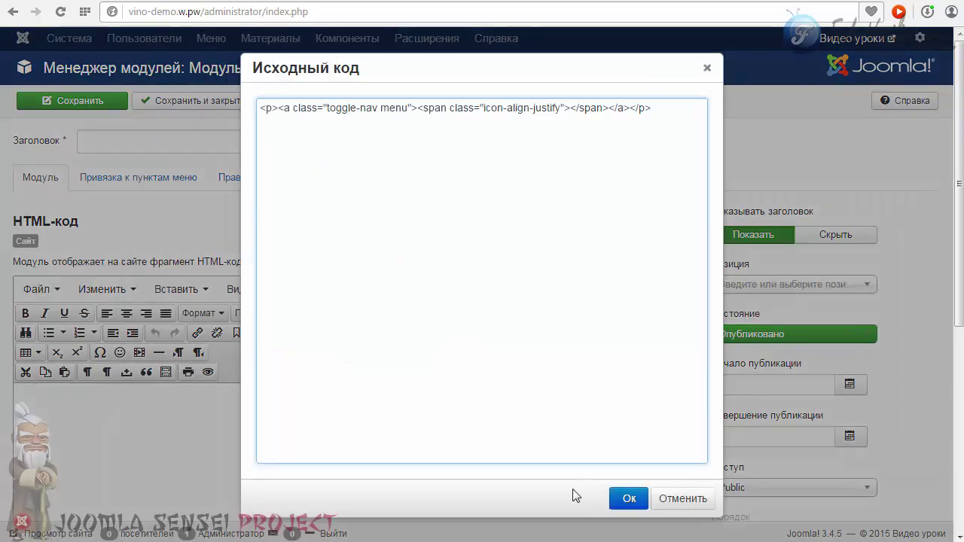
{"action": "left_click", "coordinate": [623, 499]}
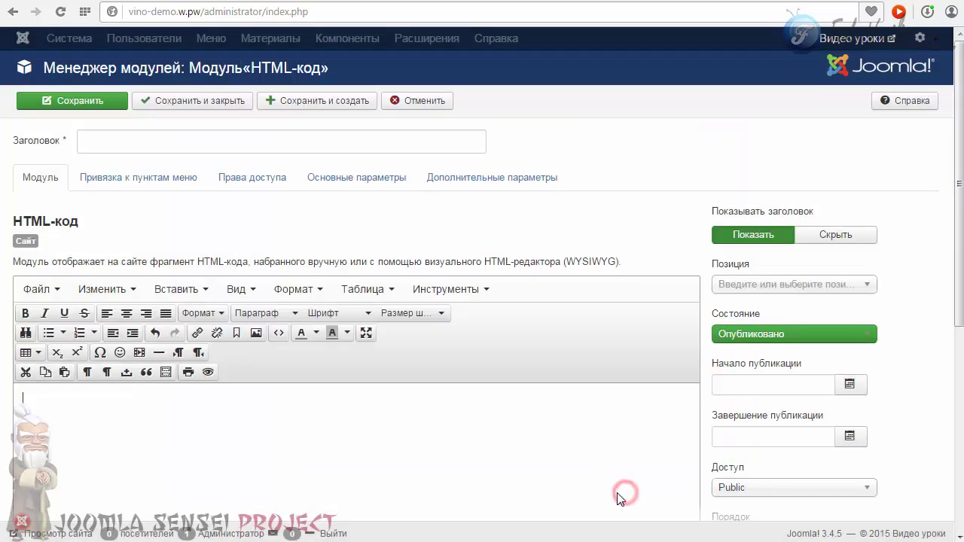
- Title the new module "меню мобил", hide its title and assign it to position Top-Bar2 [top-bar2]
{"action": "left_click", "coordinate": [140, 149]}
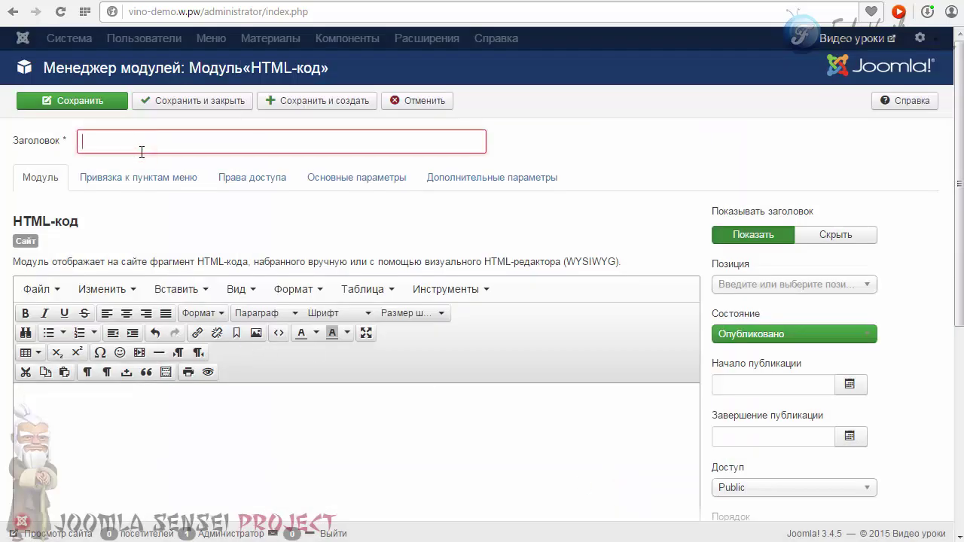
{"action": "type", "text": "меню мобил"}
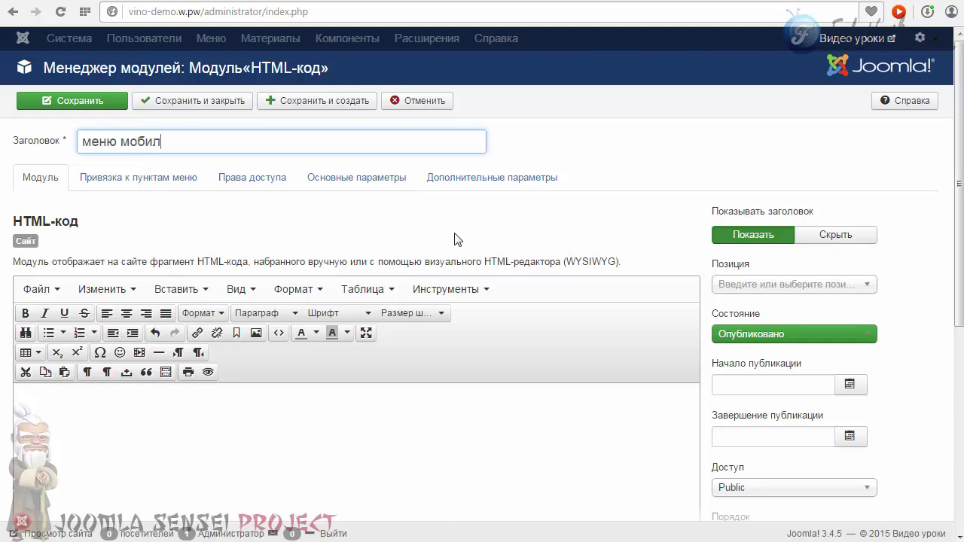
{"action": "left_click", "coordinate": [828, 237]}
{"action": "left_click", "coordinate": [866, 285]}
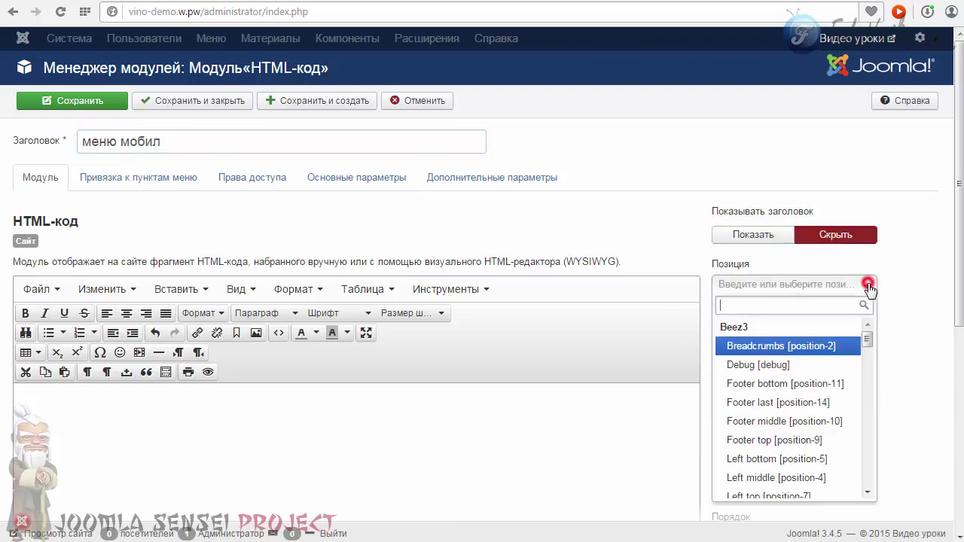
{"action": "left_click_drag", "start_coordinate": [866, 339], "coordinate": [864, 441]}
{"action": "left_click", "coordinate": [764, 362]}
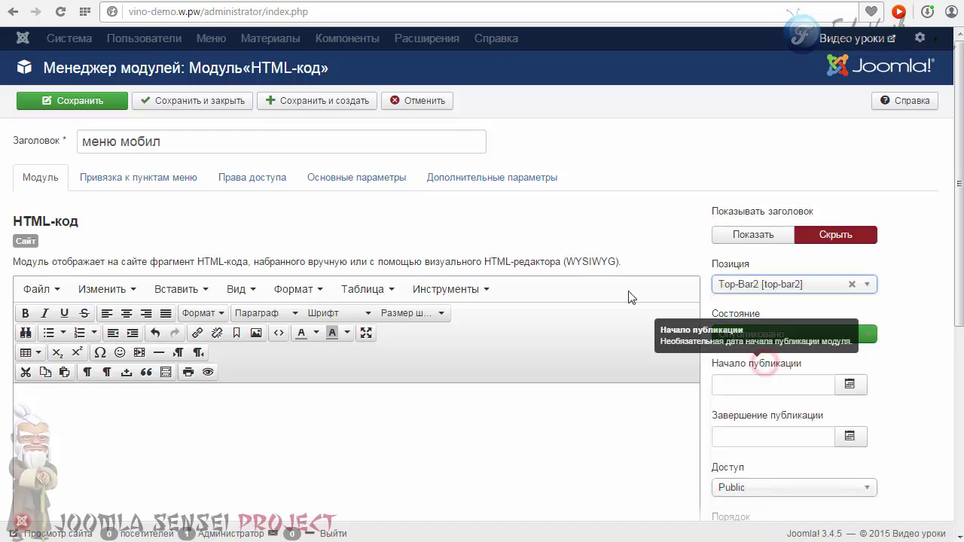
{"action": "scroll", "coordinate": [523, 258], "scroll_direction": "down", "scroll_amount": 3}
{"action": "scroll", "coordinate": [474, 254], "scroll_direction": "up", "scroll_amount": 3}
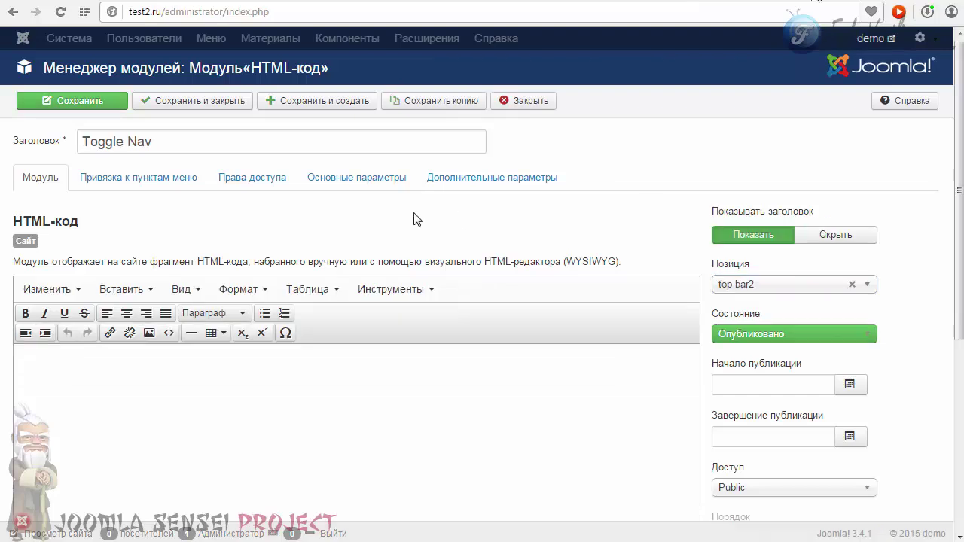
- Check the demo Toggle Nav module's additional parameters and copy its module CSS class suffix, nomargin-ms
{"action": "left_click", "coordinate": [255, 177]}
{"action": "left_click", "coordinate": [324, 180]}
{"action": "left_click", "coordinate": [481, 175]}
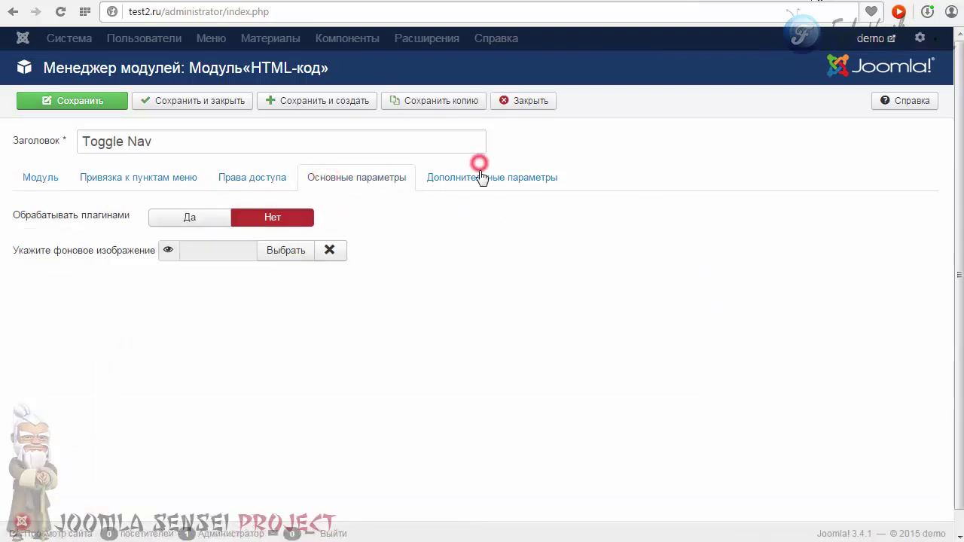
{"action": "scroll", "coordinate": [194, 232], "scroll_direction": "down", "scroll_amount": 1}
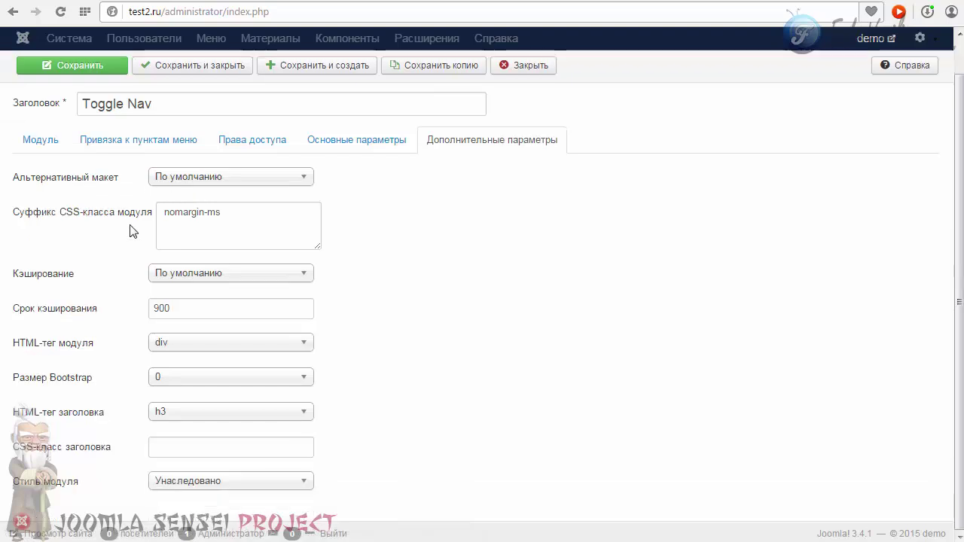
{"action": "mouse_move", "coordinate": [22, 218]}
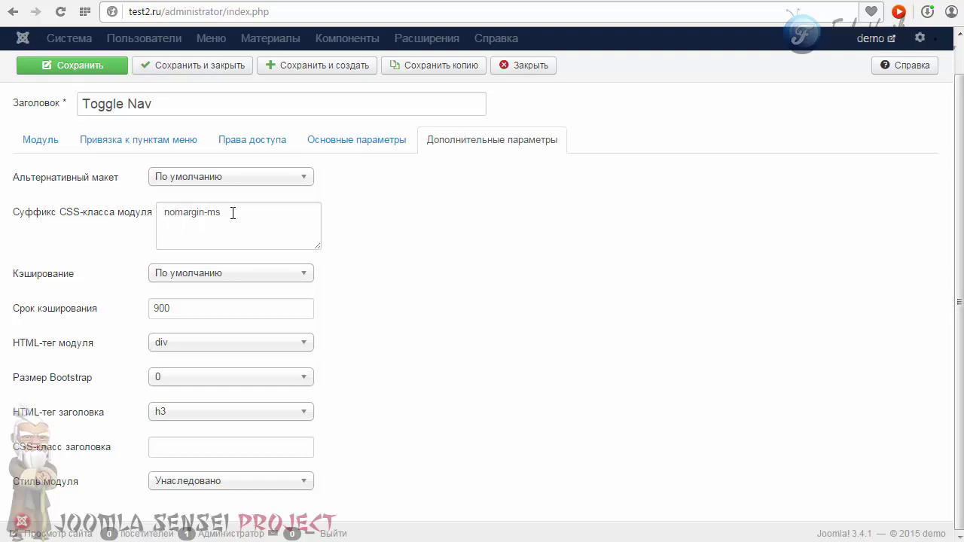
{"action": "left_click_drag", "start_coordinate": [233, 213], "coordinate": [114, 218]}
{"action": "right_click", "coordinate": [165, 211]}
{"action": "left_click", "coordinate": [214, 280]}
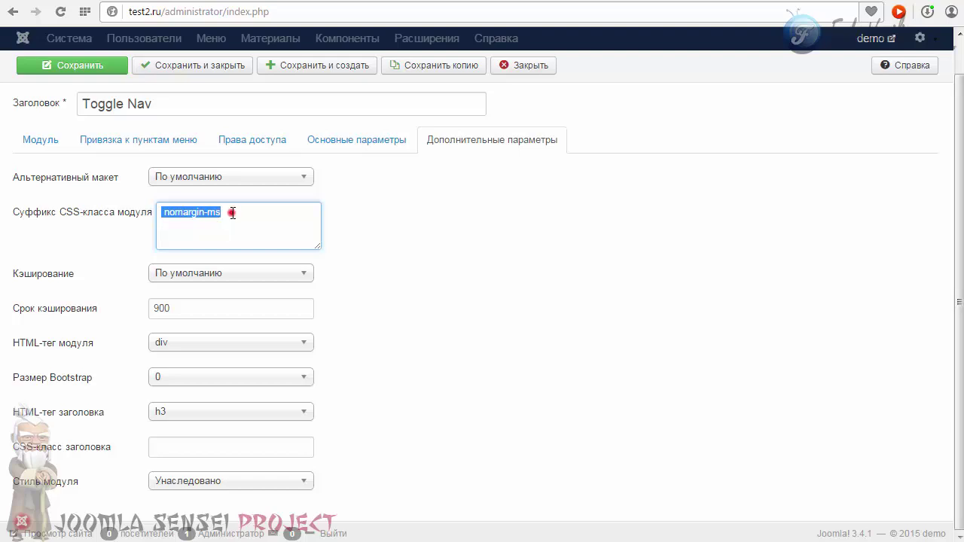
{"action": "left_click_drag", "start_coordinate": [232, 213], "coordinate": [129, 213]}
{"action": "right_click", "coordinate": [178, 209]}
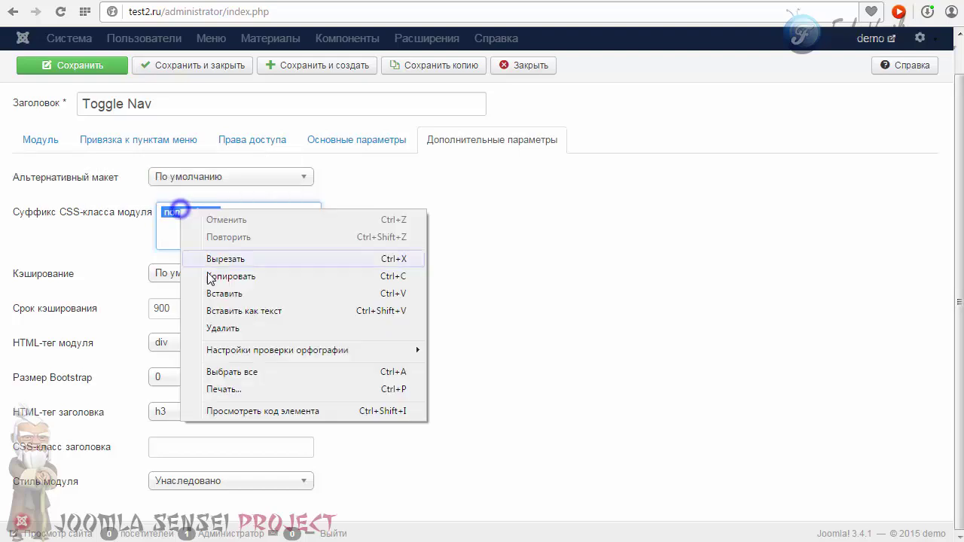
{"action": "left_click", "coordinate": [232, 276]}
{"action": "left_click", "coordinate": [228, 236]}
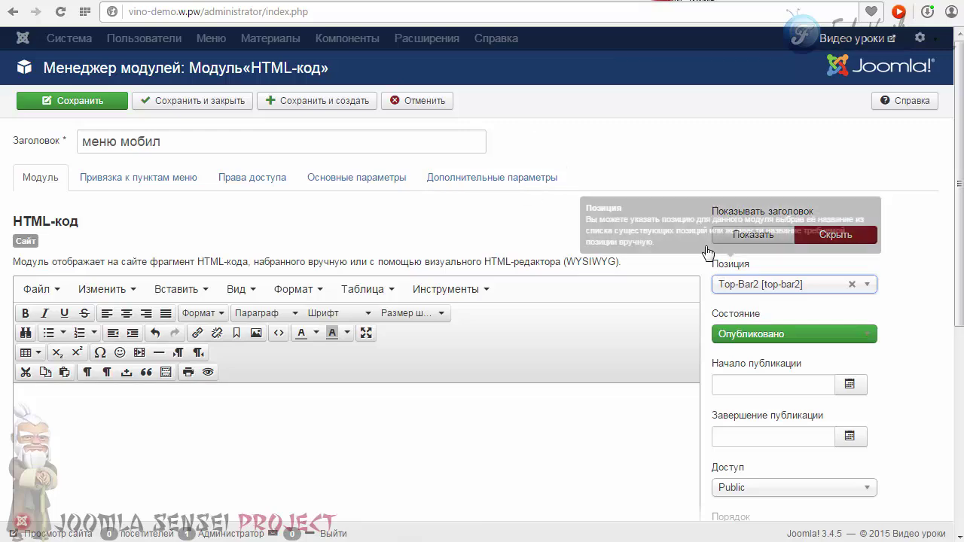
- Set the меню мобил module's CSS class suffix on vino-demo to nomargin-ms and save the module
{"action": "left_click", "coordinate": [715, 1]}
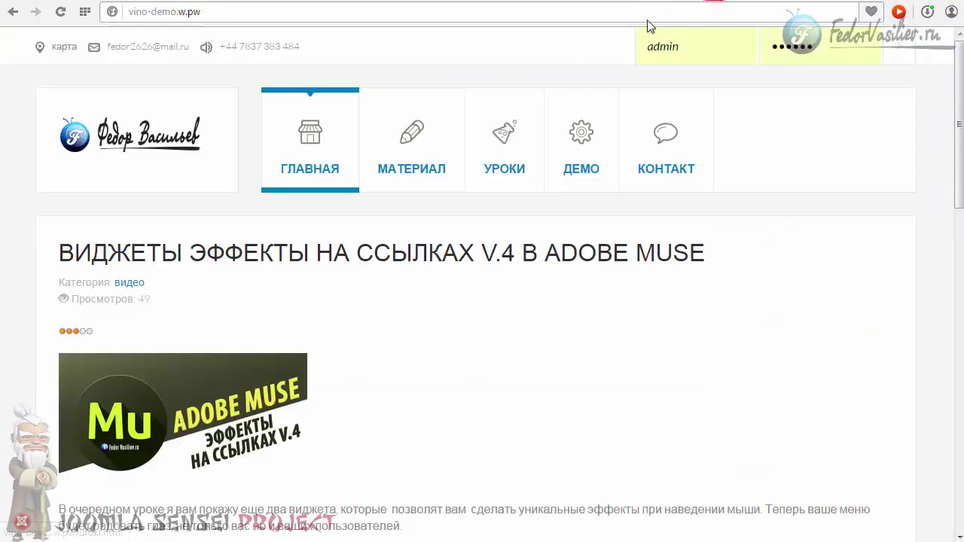
{"action": "left_click", "coordinate": [659, 2]}
{"action": "left_click", "coordinate": [456, 177]}
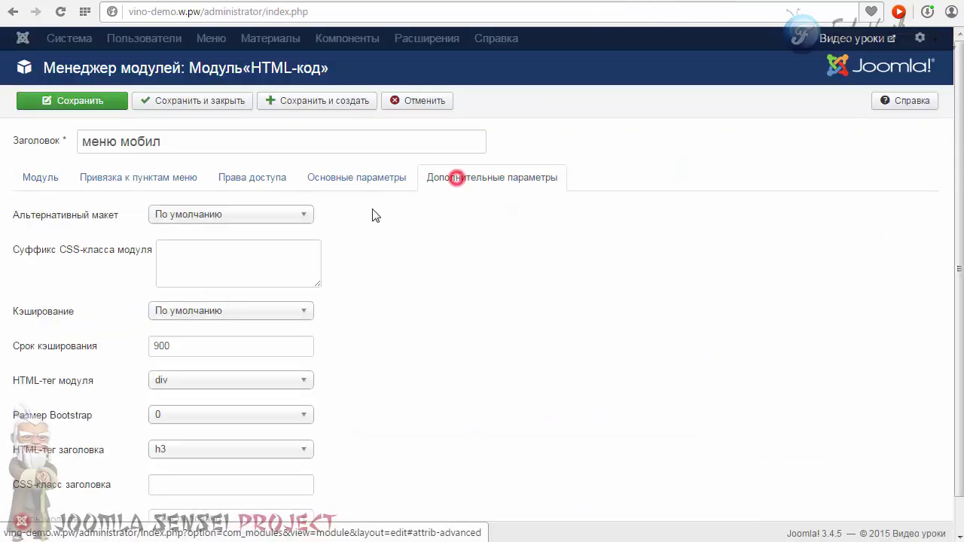
{"action": "right_click", "coordinate": [201, 259]}
{"action": "left_click", "coordinate": [238, 344]}
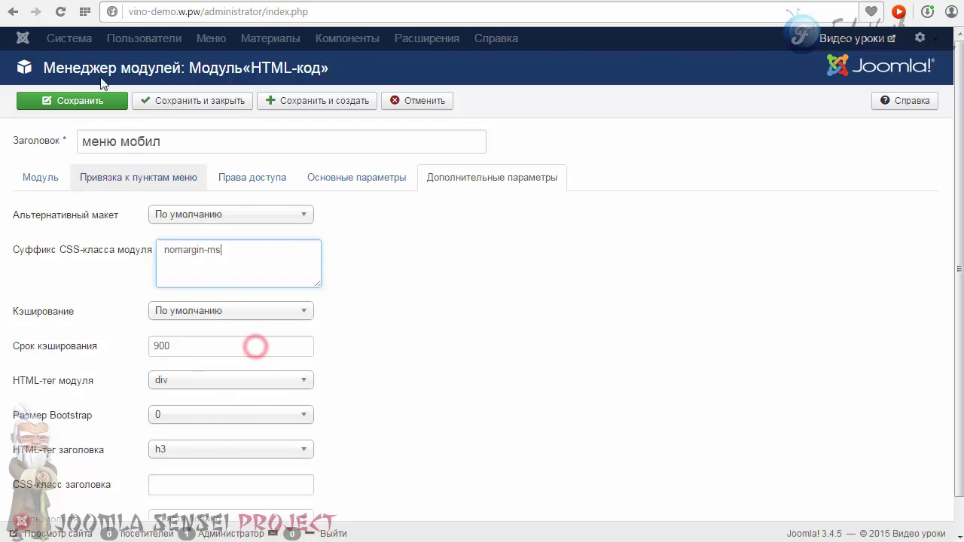
{"action": "left_click", "coordinate": [76, 101]}
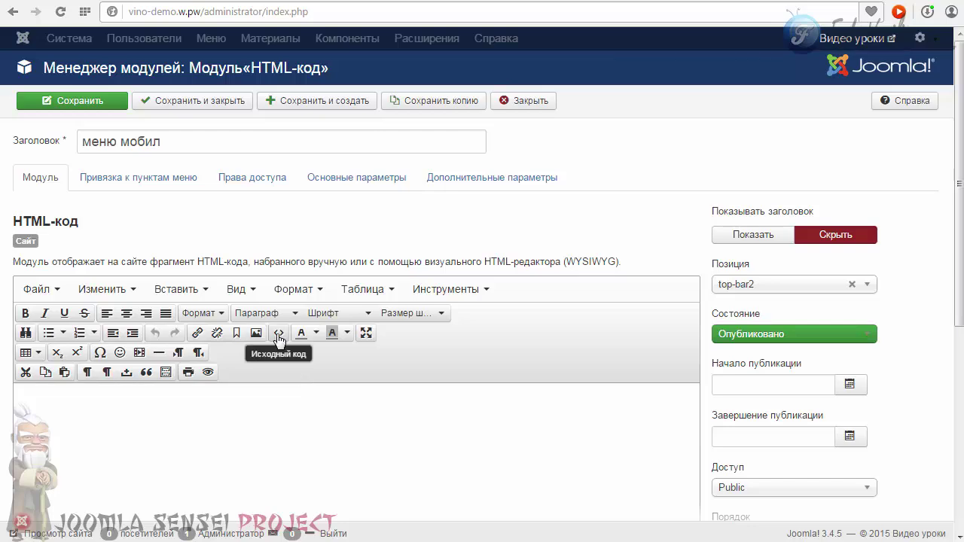
- Inspect the saved меню мобил module's HTML source code, then close the module without further changes
{"action": "left_click", "coordinate": [278, 336]}
{"action": "left_click", "coordinate": [312, 120]}
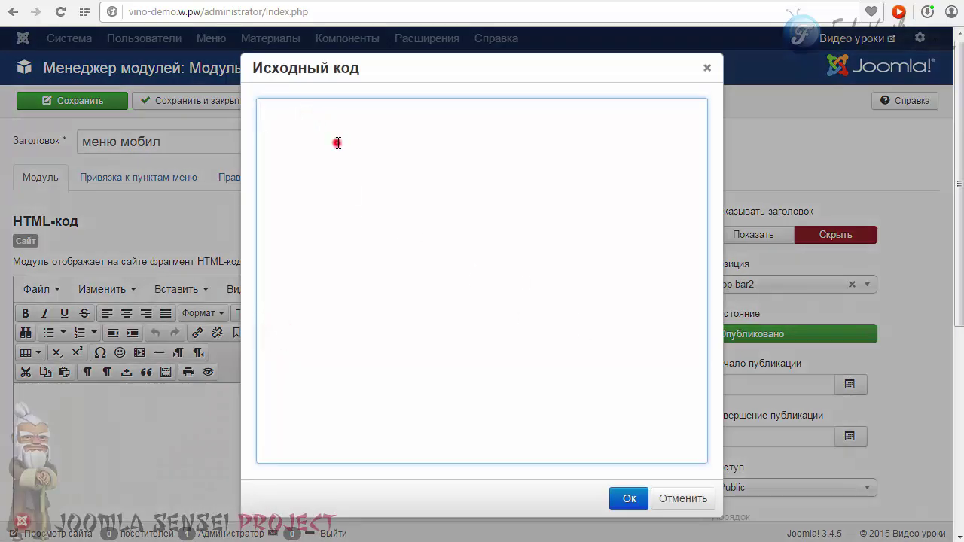
{"action": "left_click", "coordinate": [337, 143]}
{"action": "left_click", "coordinate": [706, 70]}
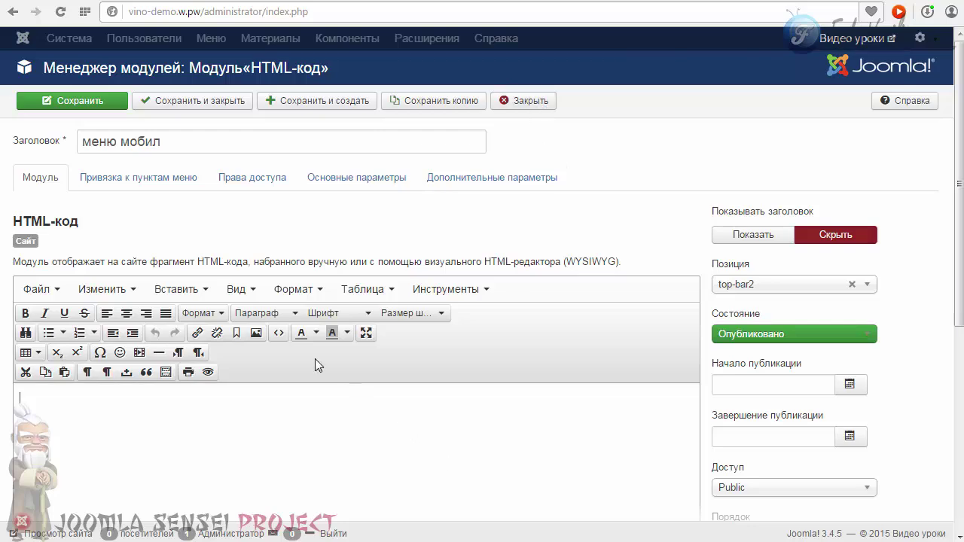
{"action": "left_click", "coordinate": [279, 333]}
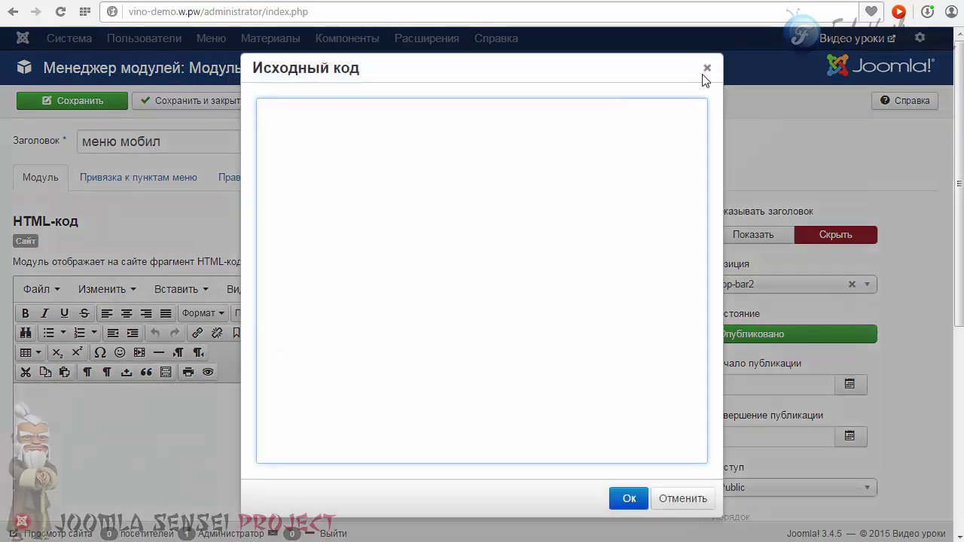
{"action": "left_click", "coordinate": [703, 70]}
{"action": "left_click", "coordinate": [523, 100]}
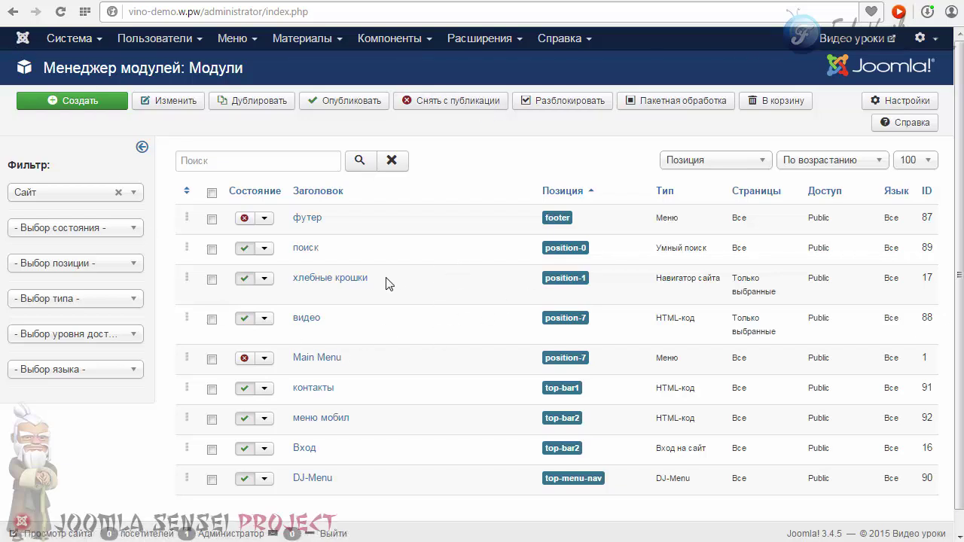
- Set the site's default editor to "Редактор - Без редактора" in the global configuration, then save and close it
{"action": "left_click", "coordinate": [75, 39]}
{"action": "left_click", "coordinate": [88, 98]}
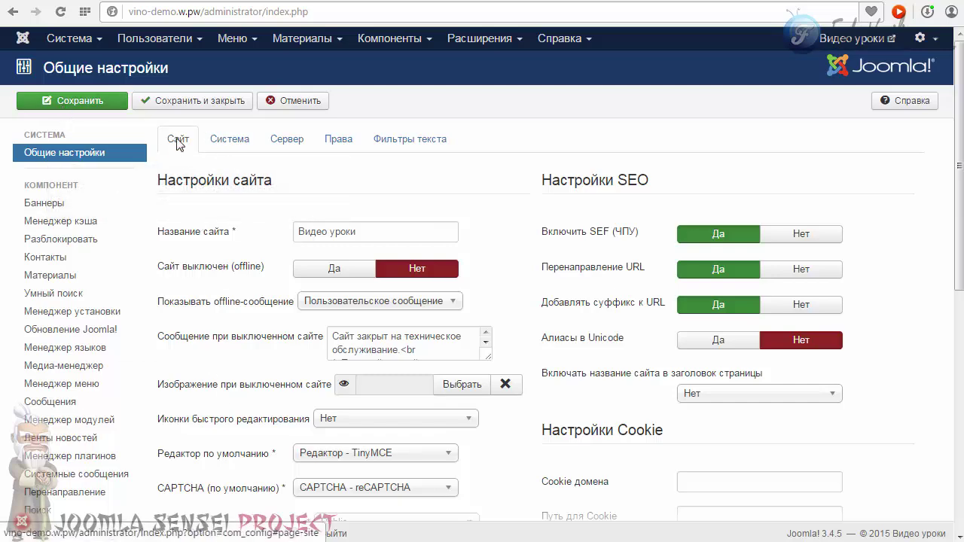
{"action": "scroll", "coordinate": [173, 351], "scroll_direction": "down", "scroll_amount": 2}
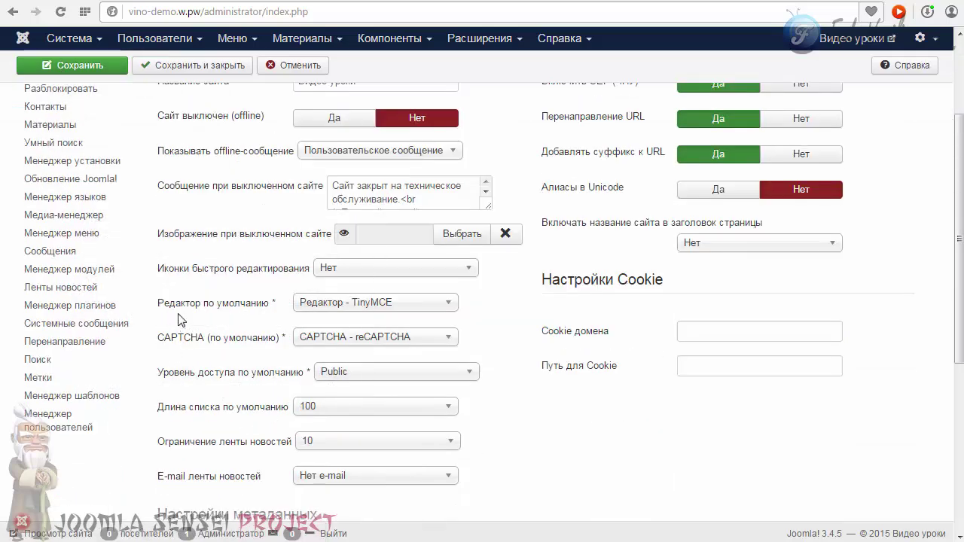
{"action": "left_click", "coordinate": [366, 303]}
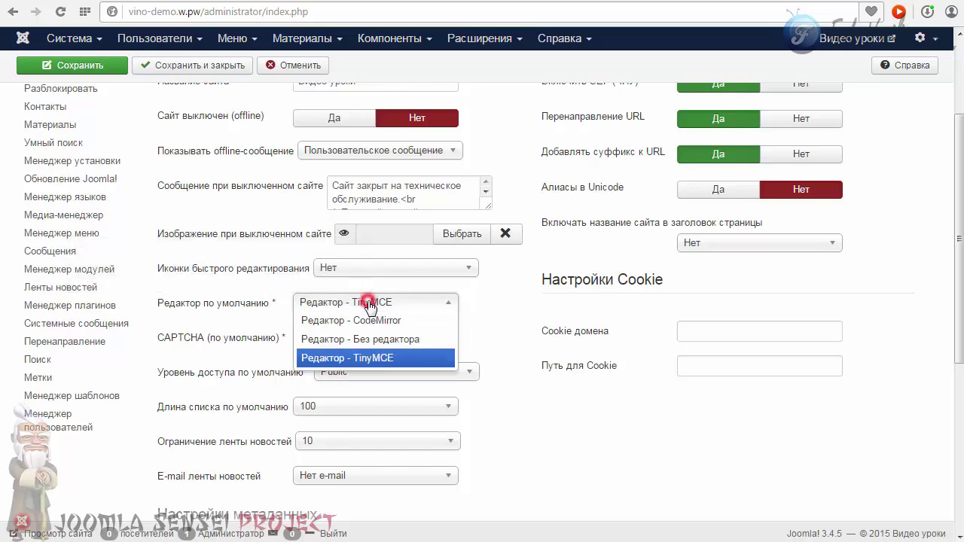
{"action": "left_click", "coordinate": [378, 345]}
{"action": "scroll", "coordinate": [301, 263], "scroll_direction": "up", "scroll_amount": 2}
{"action": "left_click", "coordinate": [175, 104]}
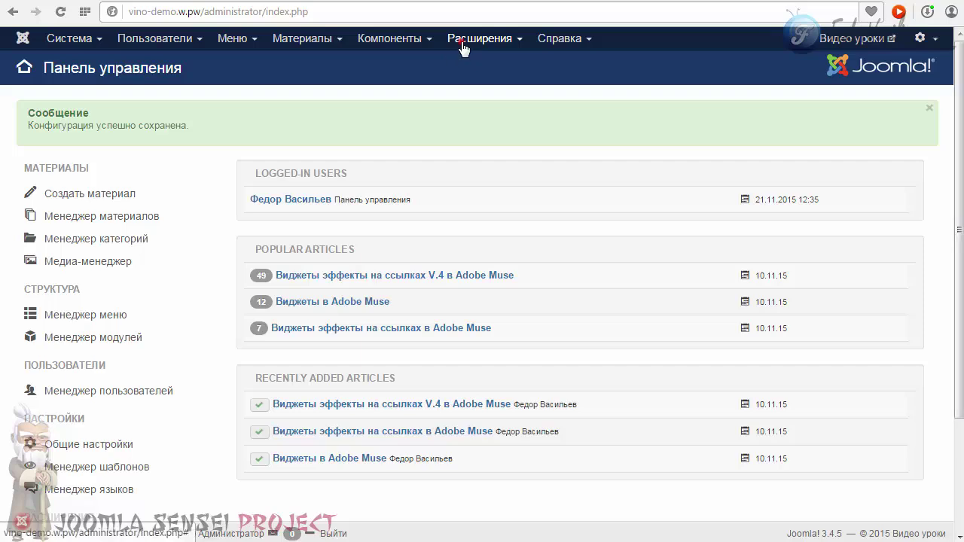
- Open the меню мобил module and check its raw HTML code for the toggle-nav menu link and icon-align-justify span
{"action": "left_click", "coordinate": [462, 45]}
{"action": "left_click", "coordinate": [475, 96]}
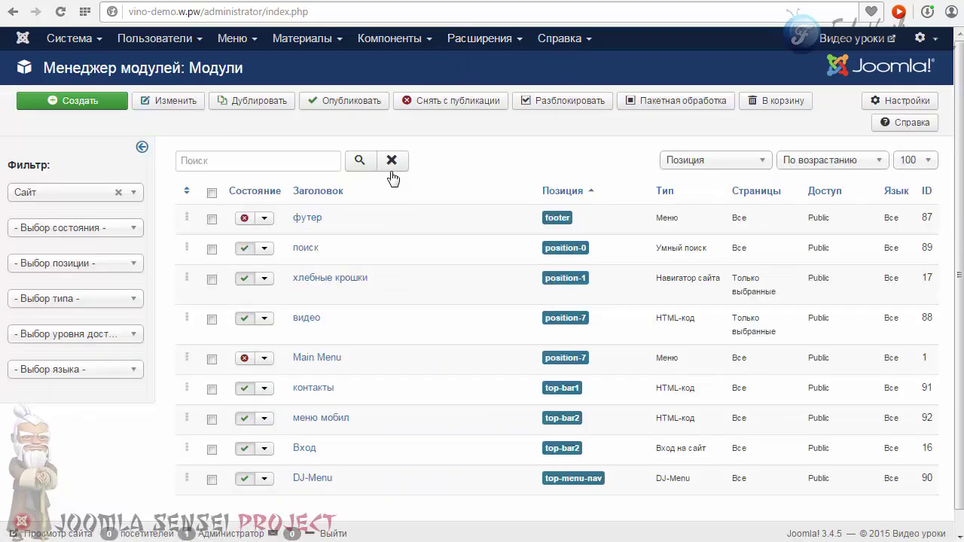
{"action": "left_click", "coordinate": [305, 420]}
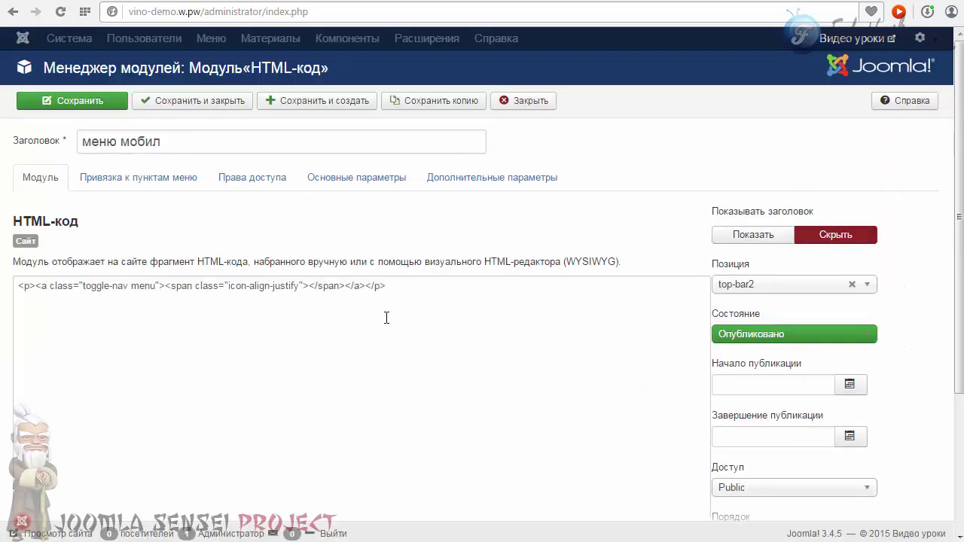
{"action": "scroll", "coordinate": [198, 216], "scroll_direction": "down", "scroll_amount": 1}
{"action": "left_click_drag", "start_coordinate": [400, 213], "coordinate": [14, 221]}
{"action": "left_click", "coordinate": [161, 239]}
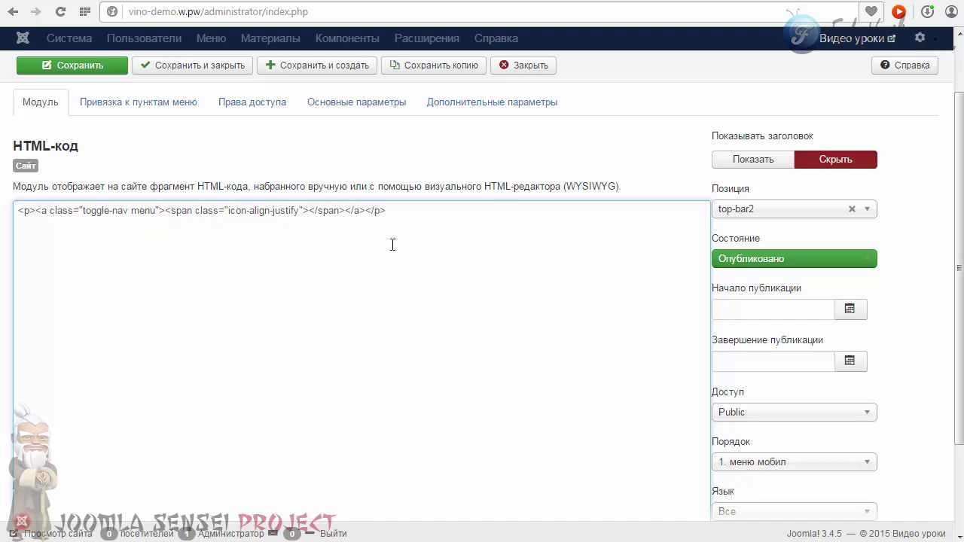
{"action": "triple_click", "coordinate": [397, 208]}
{"action": "left_click", "coordinate": [213, 269]}
- Save the меню мобил module and reload the vino-demo front page to check the menu toggle
{"action": "scroll", "coordinate": [373, 252], "scroll_direction": "up", "scroll_amount": 1}
{"action": "left_click", "coordinate": [91, 99]}
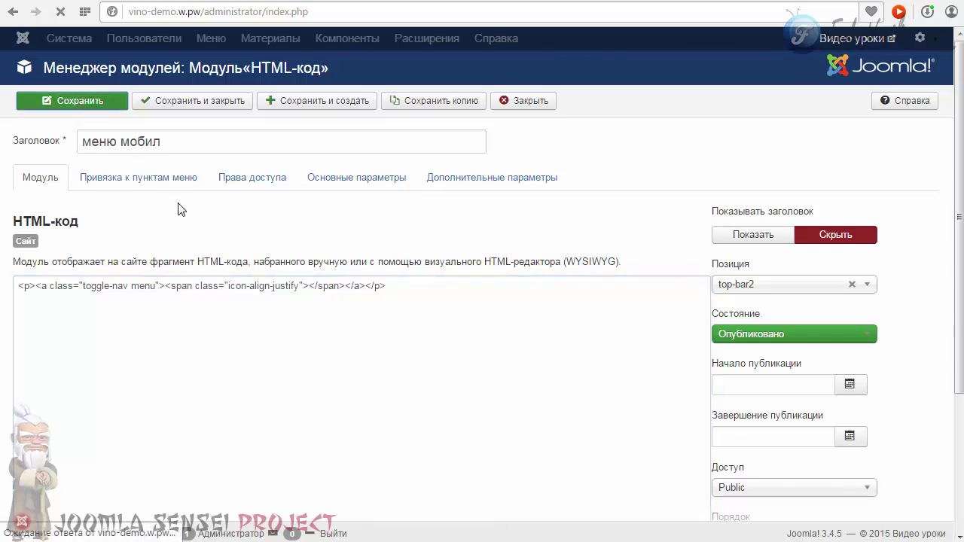
{"action": "left_click", "coordinate": [190, 3]}
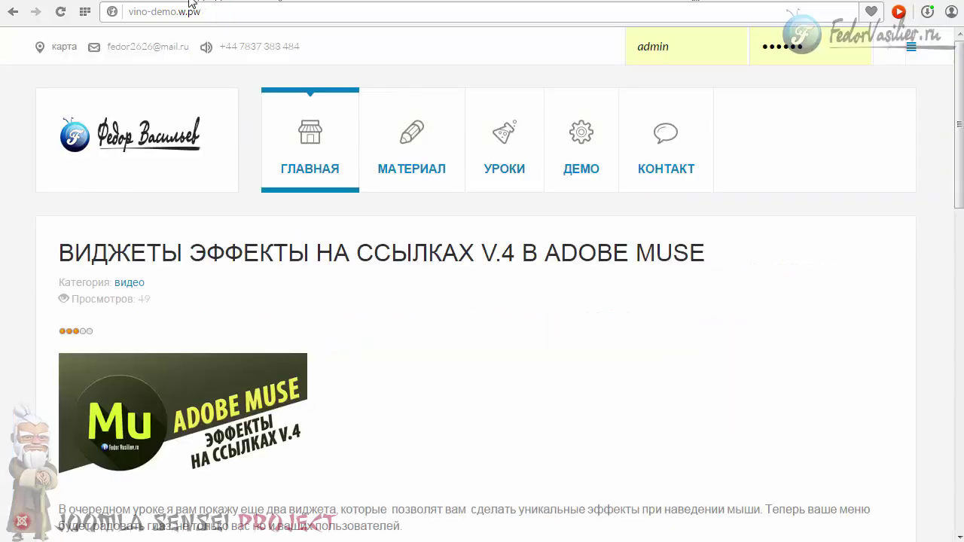
{"action": "left_click", "coordinate": [61, 11]}
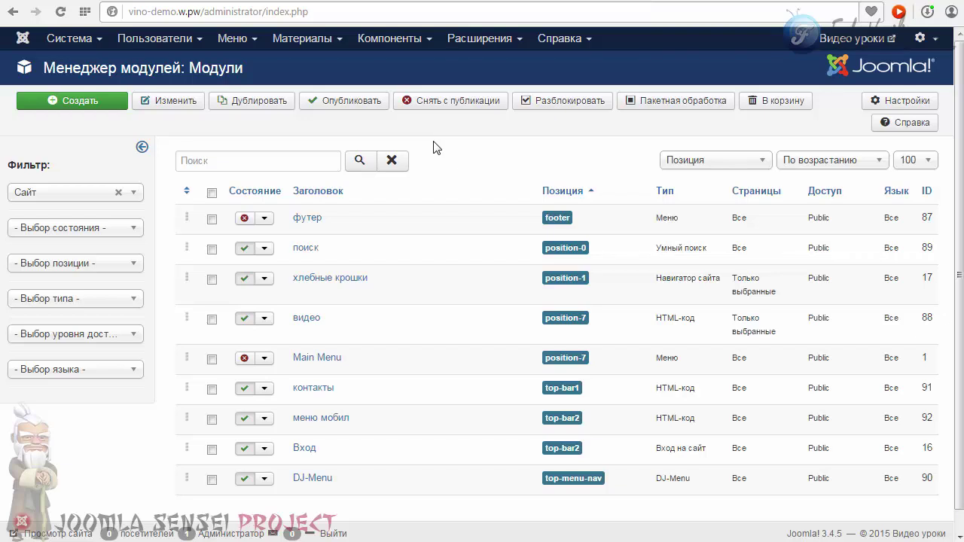
- Enable the Off-Canvas sidebar in the basic settings of the jm-services - По умолчанию template style
{"action": "left_click", "coordinate": [476, 38]}
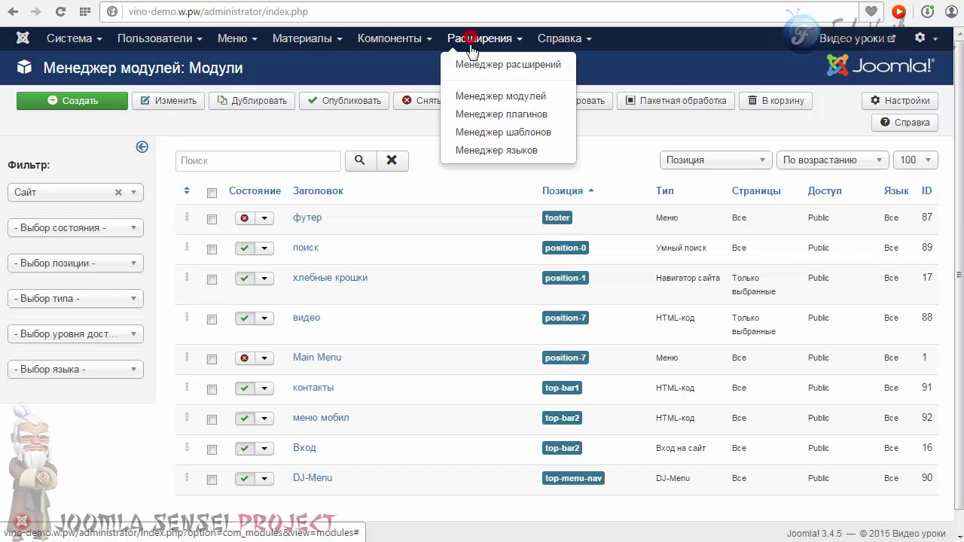
{"action": "left_click", "coordinate": [495, 130]}
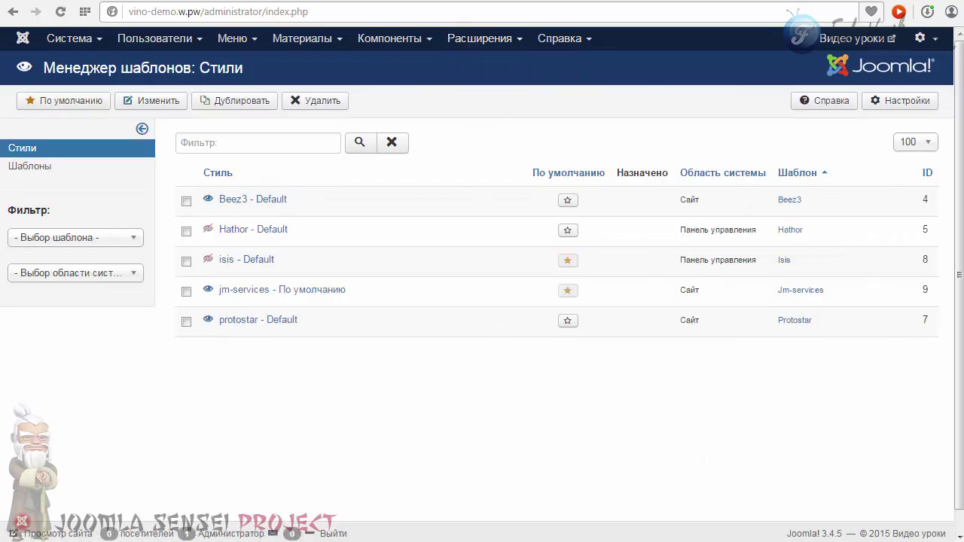
{"action": "left_click", "coordinate": [232, 290]}
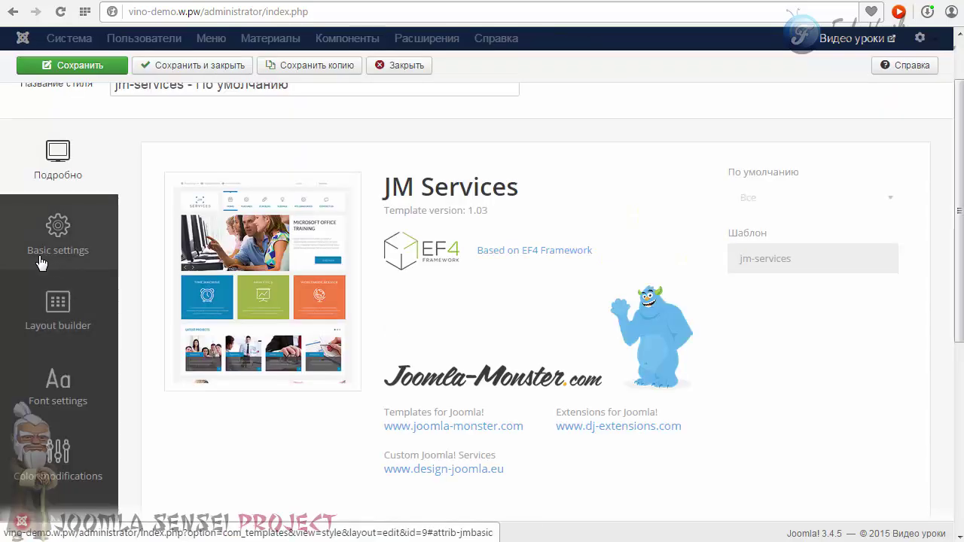
{"action": "left_click", "coordinate": [43, 234]}
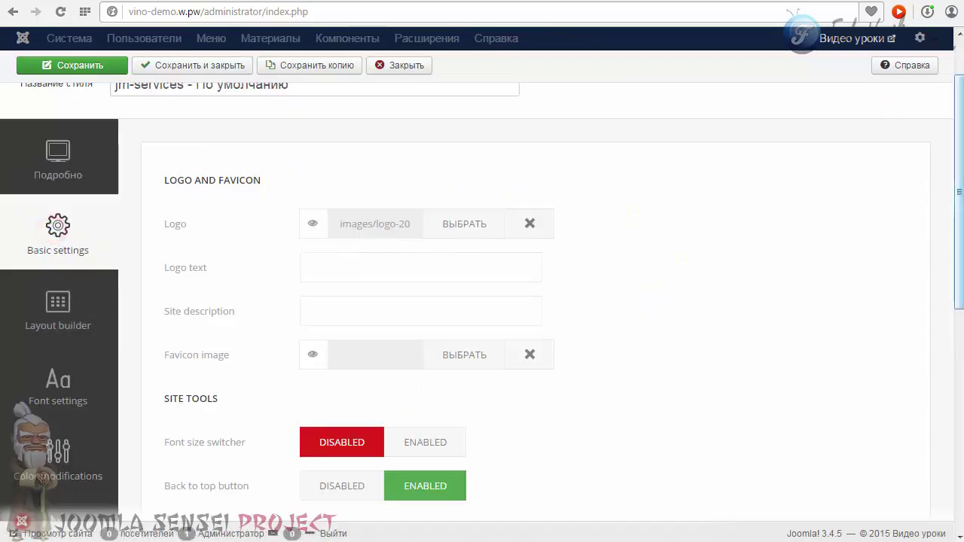
{"action": "scroll", "coordinate": [949, 279], "scroll_direction": "down", "scroll_amount": 5}
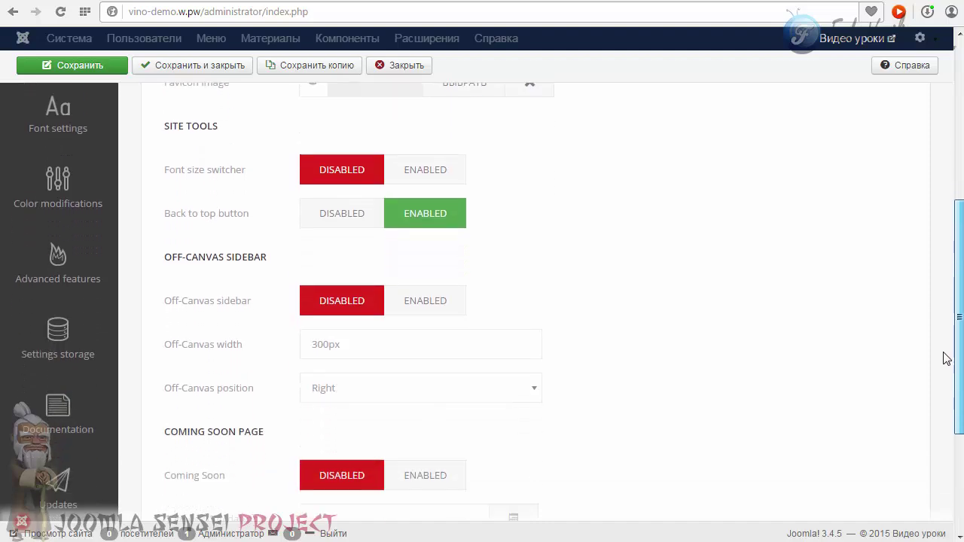
{"action": "left_click_drag", "start_coordinate": [274, 197], "coordinate": [162, 195]}
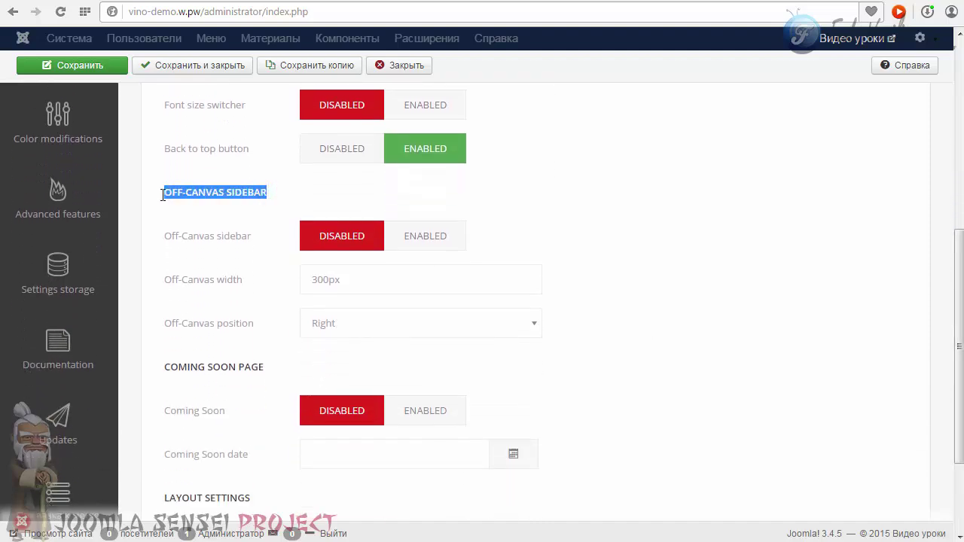
{"action": "left_click", "coordinate": [232, 198]}
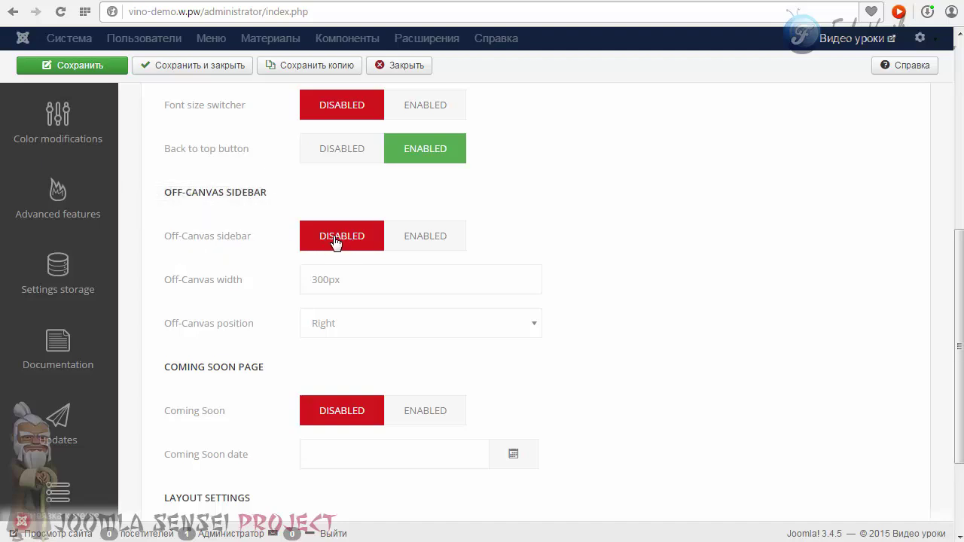
{"action": "left_click", "coordinate": [392, 248]}
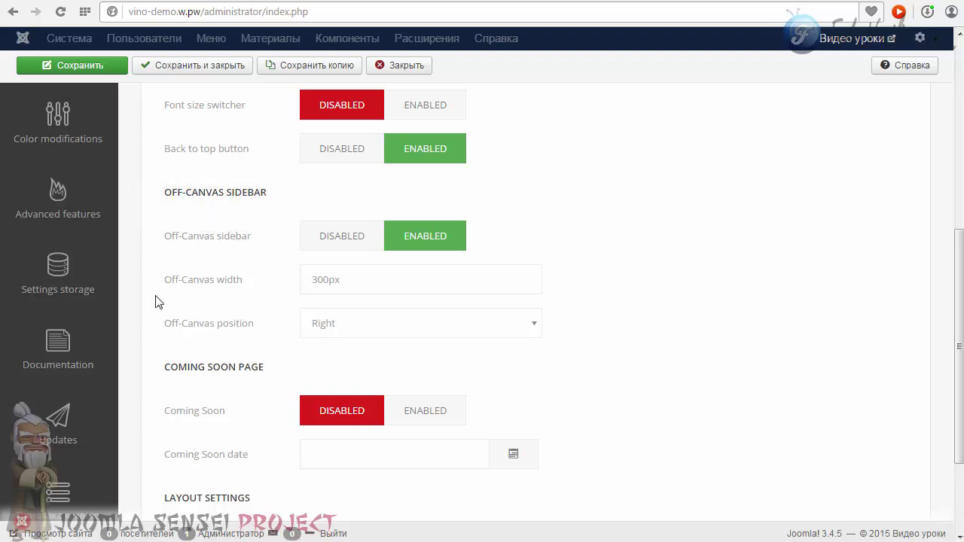
- Check the Off-Canvas width and Off-Canvas position settings of the template style
{"action": "double_click", "coordinate": [332, 279]}
{"action": "left_click", "coordinate": [312, 277]}
{"action": "double_click", "coordinate": [328, 280]}
{"action": "left_click", "coordinate": [323, 279]}
{"action": "left_click", "coordinate": [329, 329]}
{"action": "left_click", "coordinate": [324, 323]}
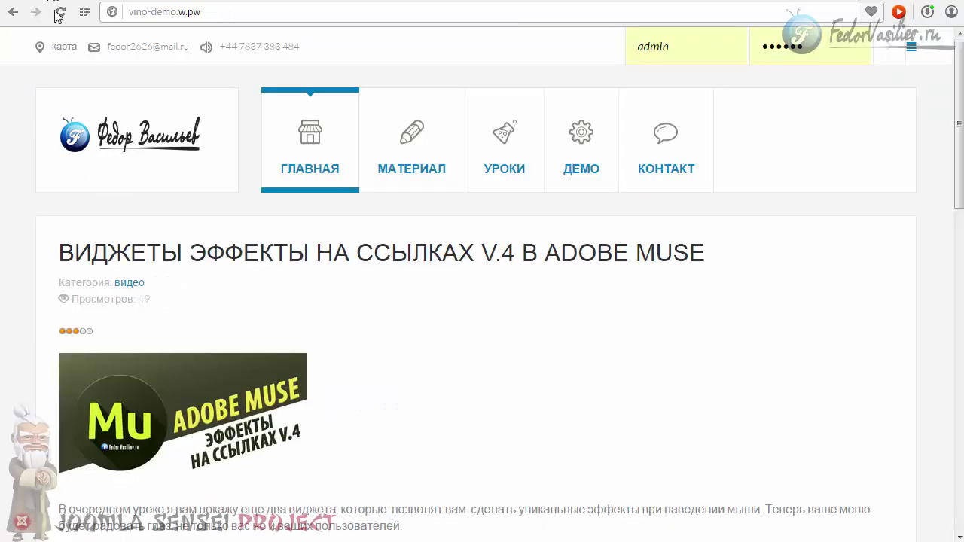
- Reload the vino-demo front page and test opening and closing the off-canvas sidebar with the menu toggle
{"action": "left_click", "coordinate": [59, 12]}
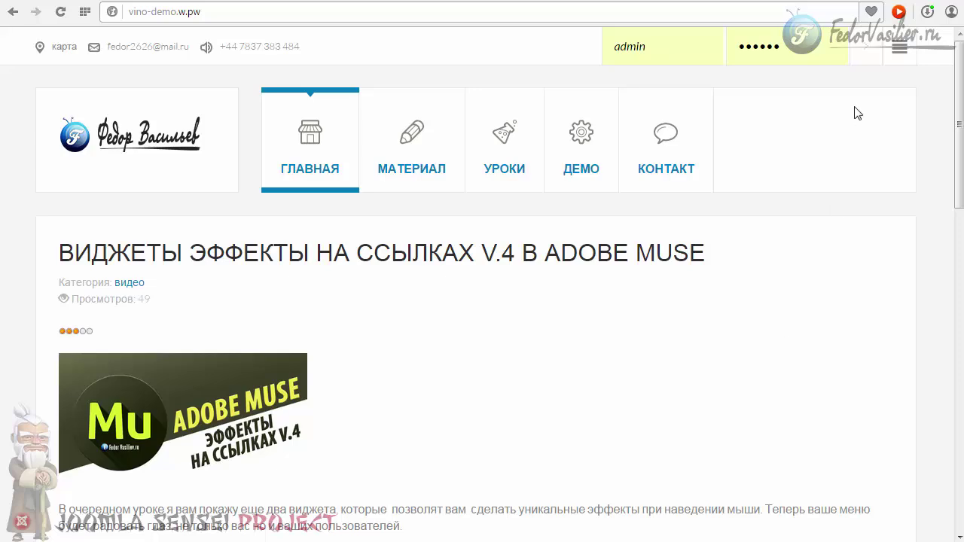
{"action": "left_click", "coordinate": [899, 50]}
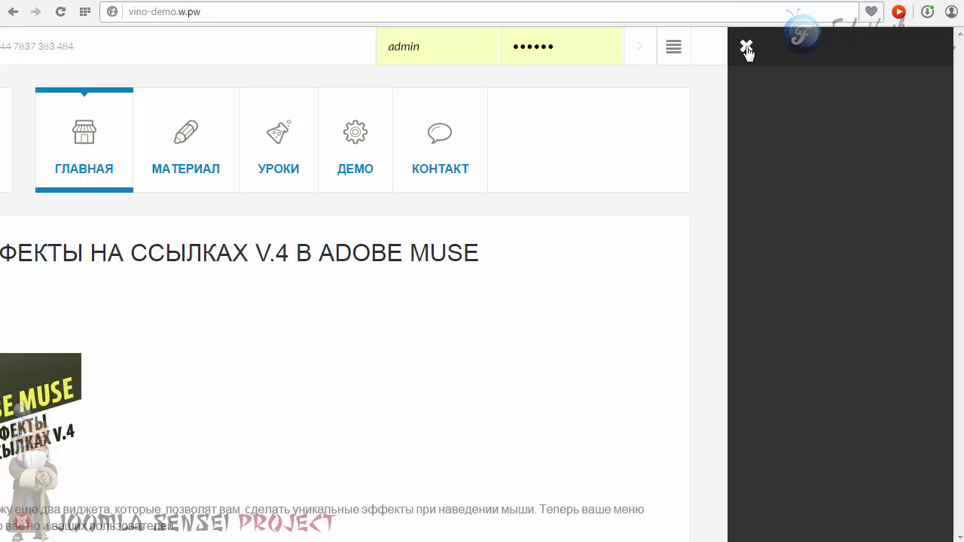
{"action": "left_click", "coordinate": [747, 48]}
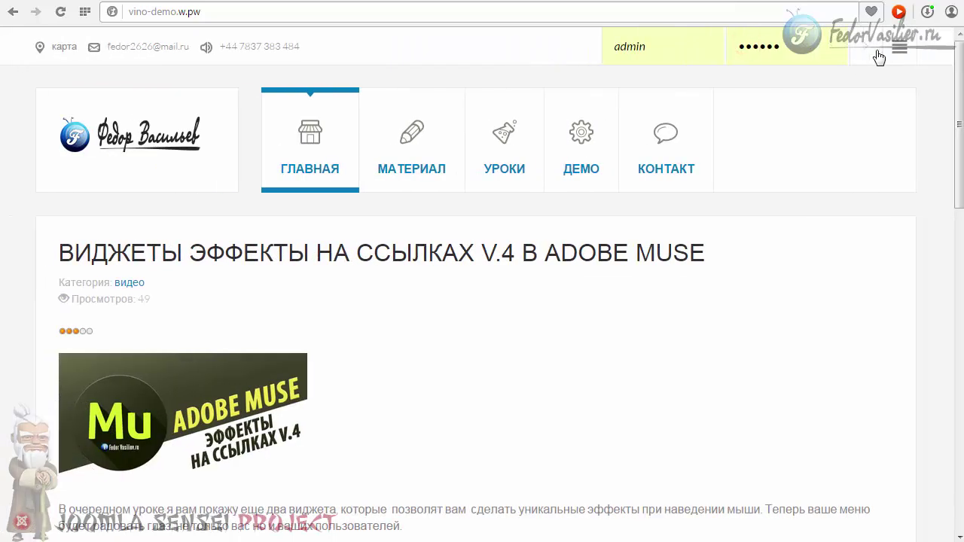
{"action": "left_click", "coordinate": [895, 47]}
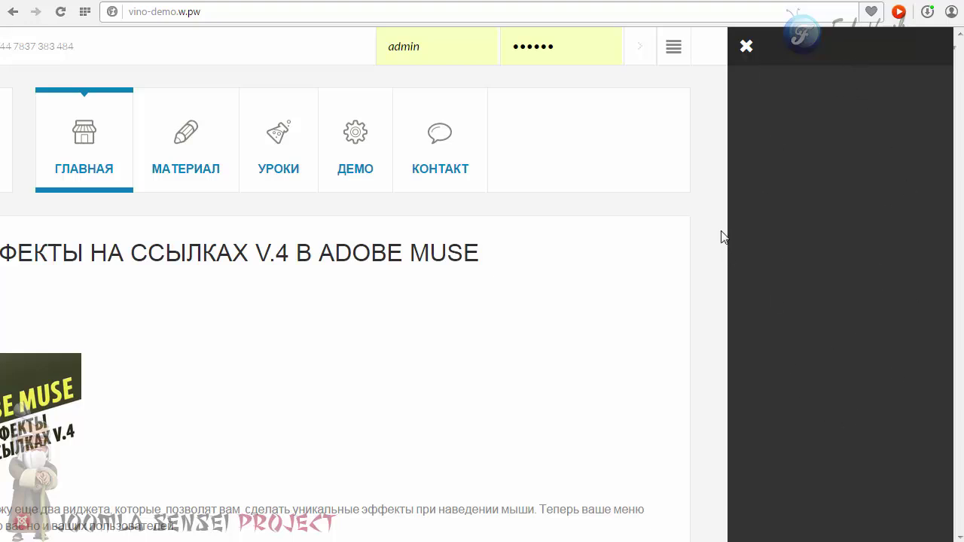
{"action": "left_click", "coordinate": [746, 48]}
{"action": "left_click", "coordinate": [896, 48]}
{"action": "left_click", "coordinate": [747, 47]}
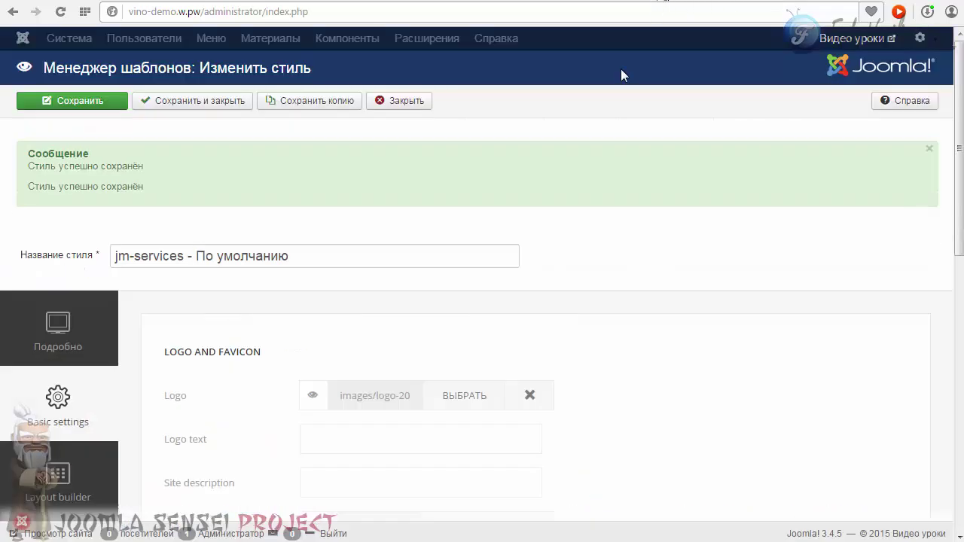
- Set the Off-Canvas position to Left in the jm-services style and save it
{"action": "scroll", "coordinate": [482, 347], "scroll_direction": "down", "scroll_amount": 10}
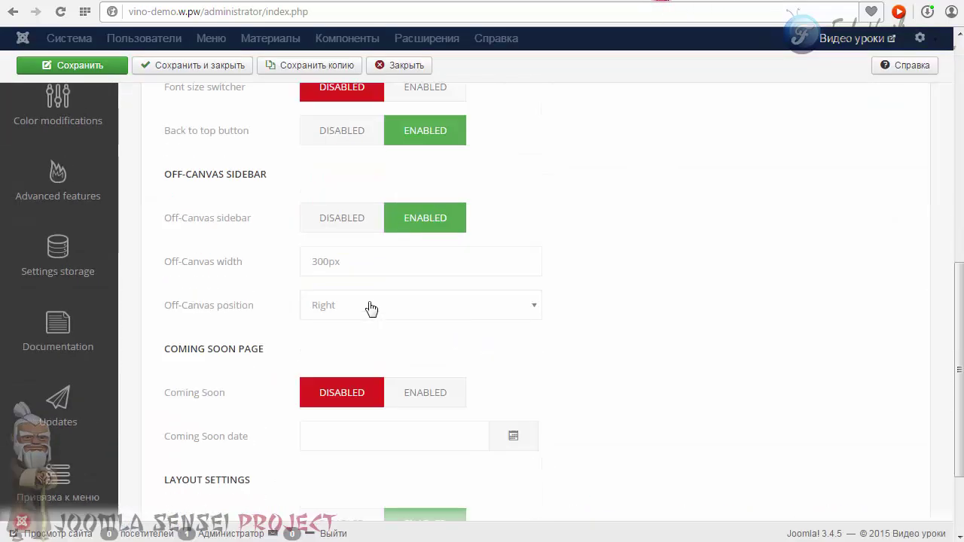
{"action": "left_click", "coordinate": [371, 308]}
{"action": "left_click", "coordinate": [336, 361]}
{"action": "left_click", "coordinate": [84, 66]}
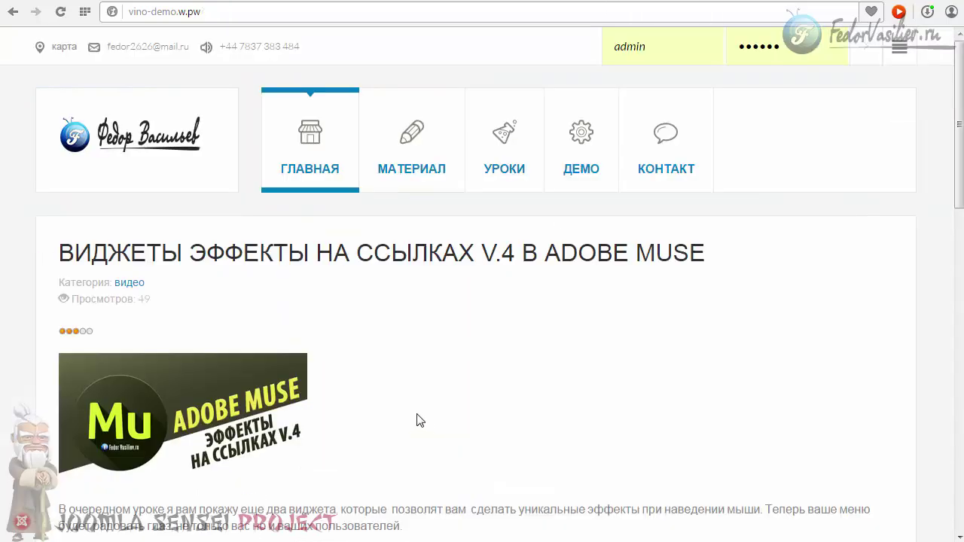
- Reload the vino-demo front page and check the off-canvas sidebar's new side by opening and closing it
{"action": "left_click", "coordinate": [61, 12]}
{"action": "left_click", "coordinate": [898, 47]}
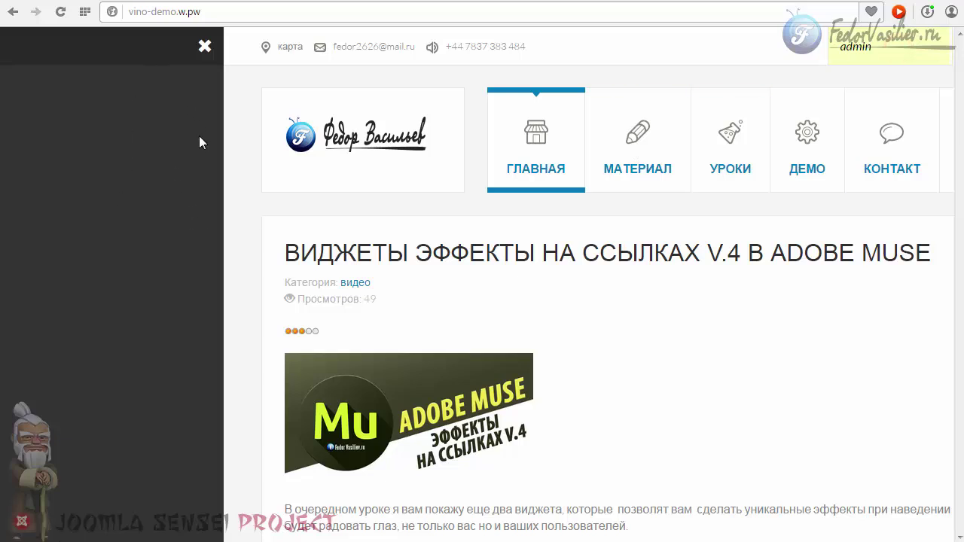
{"action": "left_click", "coordinate": [204, 48]}
- Load the test2.ru demo site with ?tp=1 to show its module positions and open its off-canvas sidebar
{"action": "left_click", "coordinate": [663, 0]}
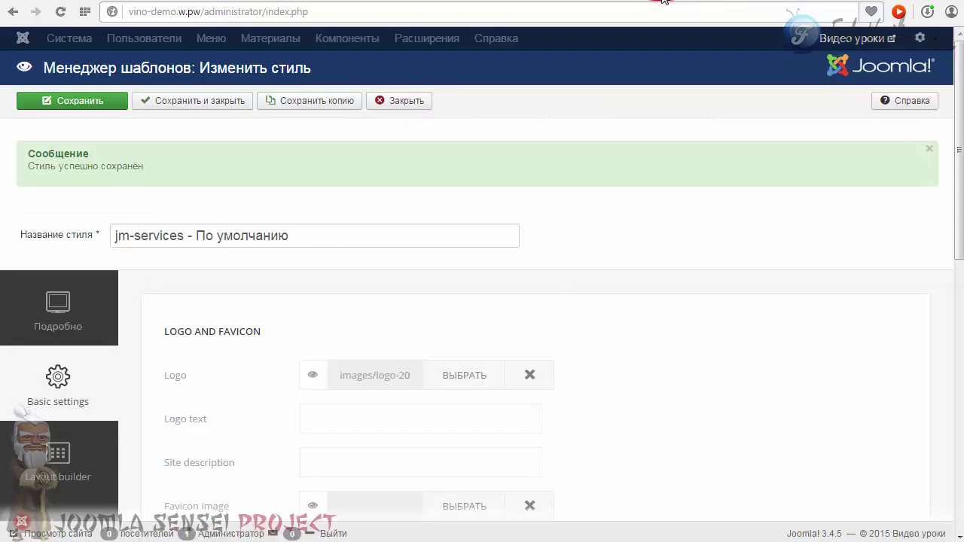
{"action": "left_click", "coordinate": [746, 2]}
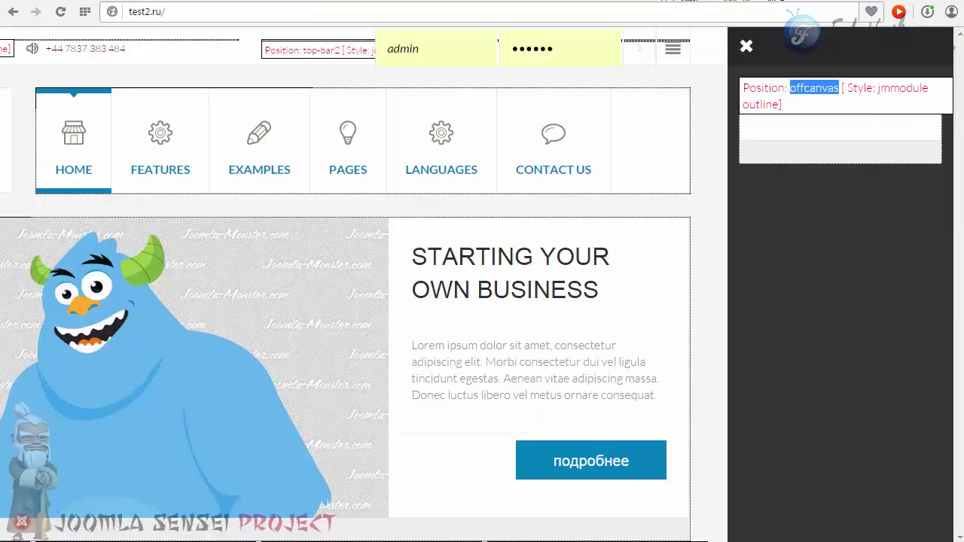
{"action": "left_click", "coordinate": [700, 77]}
{"action": "left_click", "coordinate": [157, 13]}
{"action": "left_click", "coordinate": [175, 12]}
{"action": "type", "text": "?tp=1"}
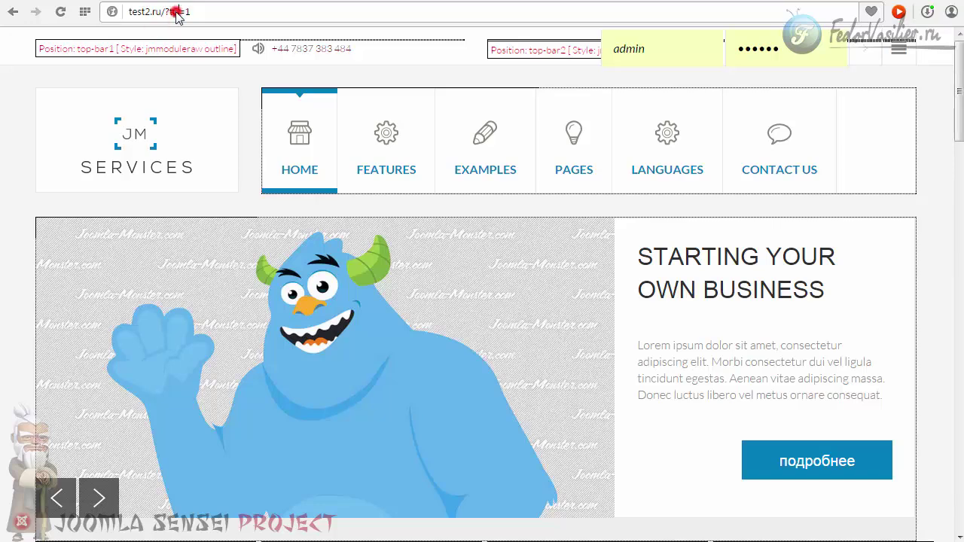
{"action": "left_click", "coordinate": [898, 48]}
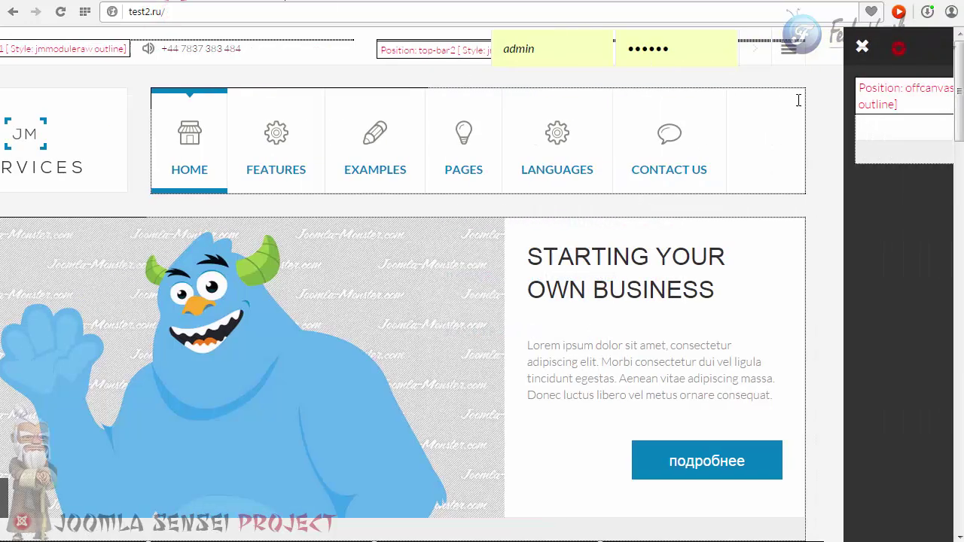
- Copy the position name offcanvas from the module position label in the demo site's sidebar
{"action": "left_click_drag", "start_coordinate": [752, 88], "coordinate": [790, 88]}
{"action": "left_click", "coordinate": [811, 88]}
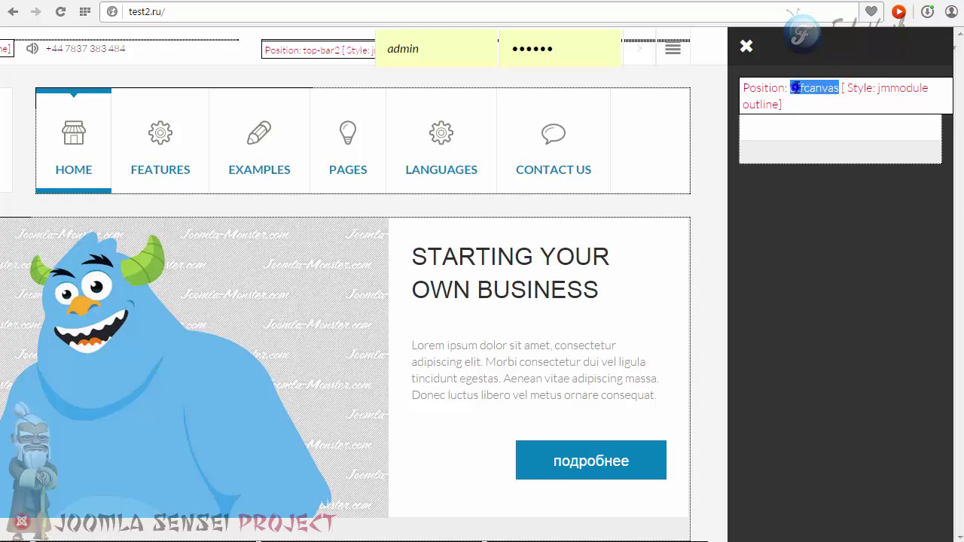
{"action": "right_click", "coordinate": [801, 88]}
{"action": "left_click", "coordinate": [831, 133]}
- Switch to the vino-demo administration, close the jm-services style and open the module manager
{"action": "left_click", "coordinate": [729, 1]}
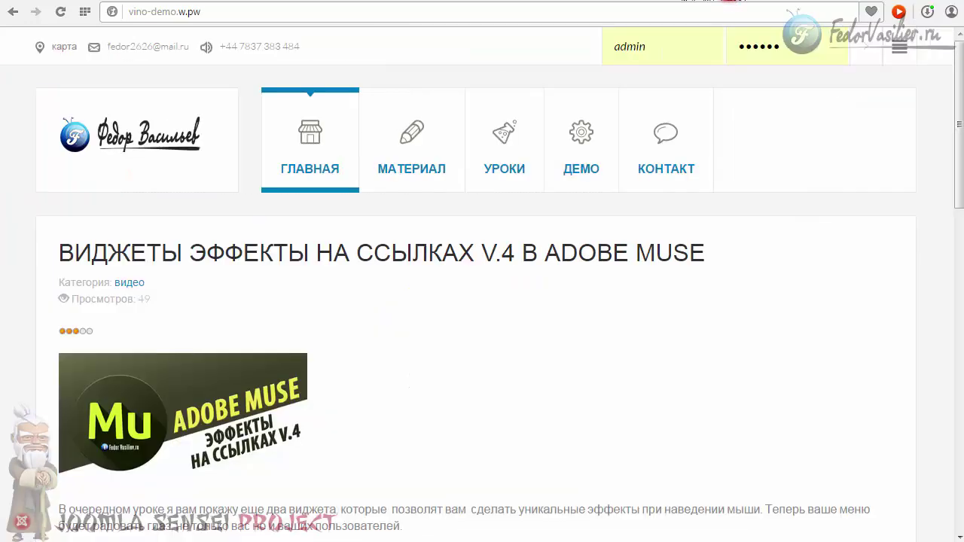
{"action": "left_click", "coordinate": [728, 1]}
{"action": "left_click", "coordinate": [371, 101]}
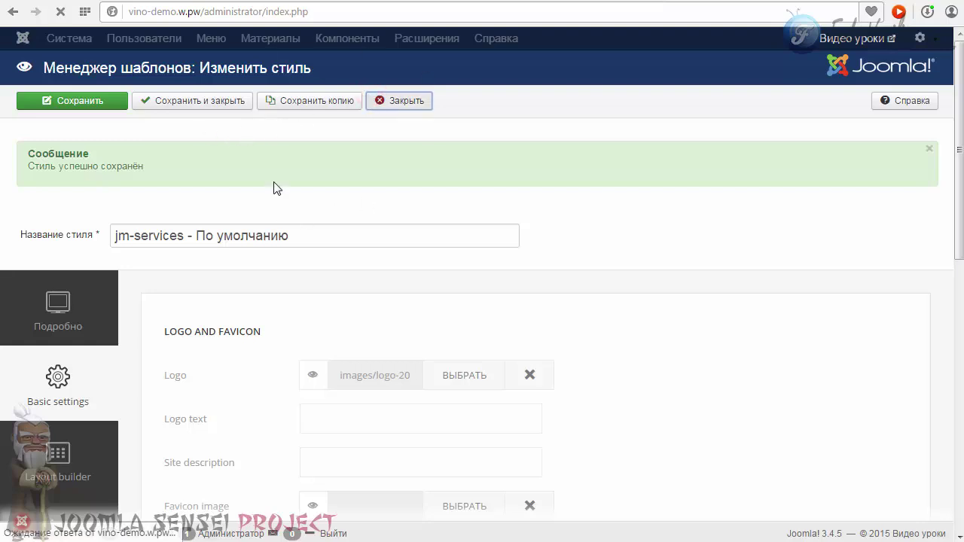
{"action": "left_click", "coordinate": [384, 39]}
{"action": "mouse_move", "coordinate": [476, 44]}
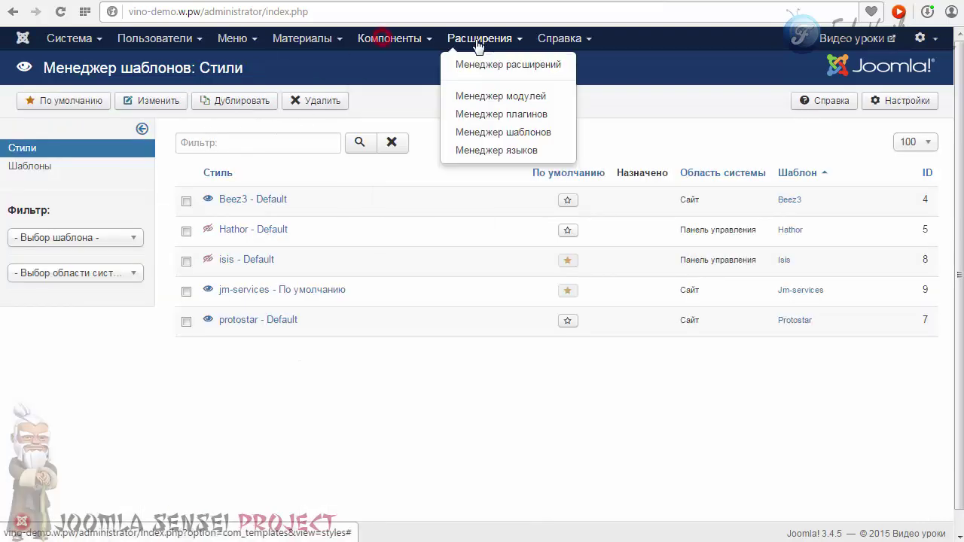
{"action": "left_click", "coordinate": [493, 97]}
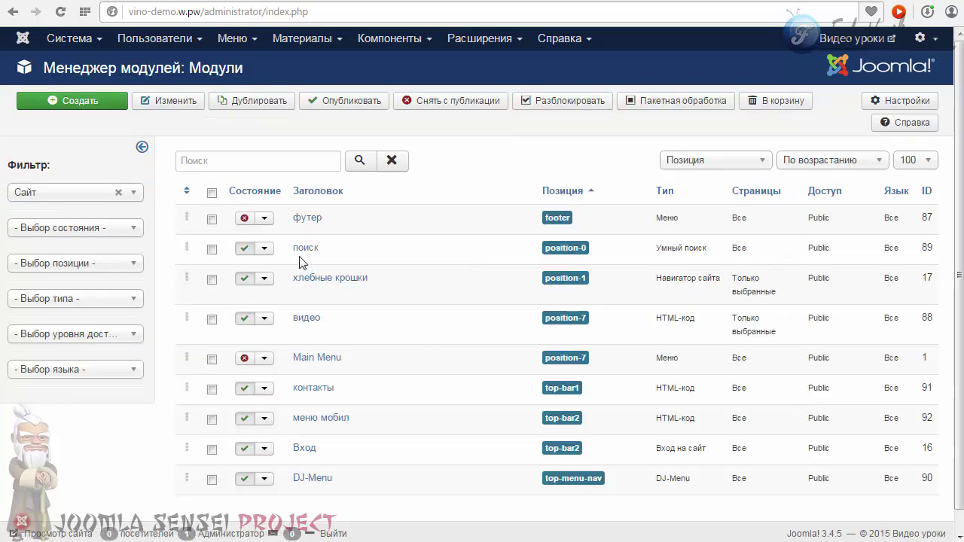
- Open the unpublished Main Menu module and set its state to Опубликовано
{"action": "left_click_drag", "start_coordinate": [546, 358], "coordinate": [592, 358]}
{"action": "left_click", "coordinate": [549, 357]}
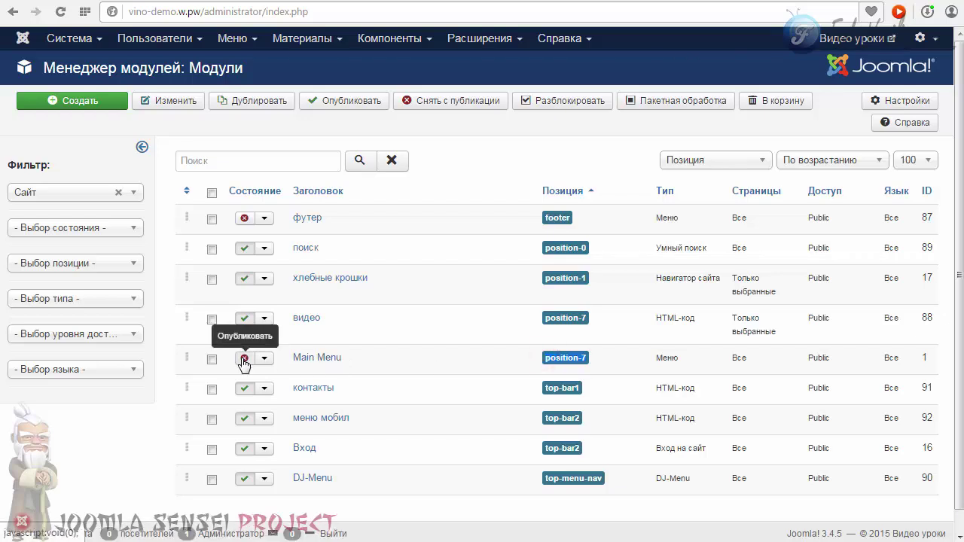
{"action": "left_click", "coordinate": [315, 359]}
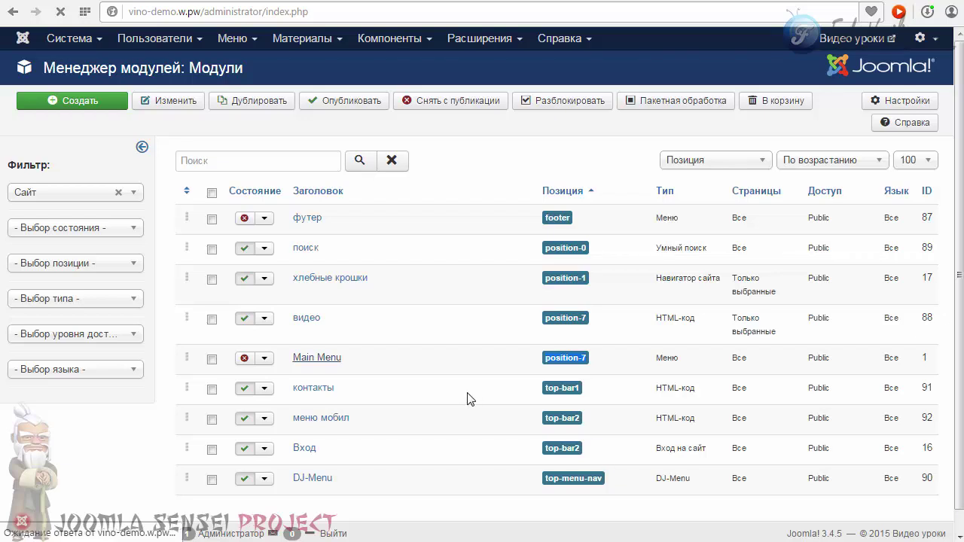
{"action": "left_click", "coordinate": [314, 360]}
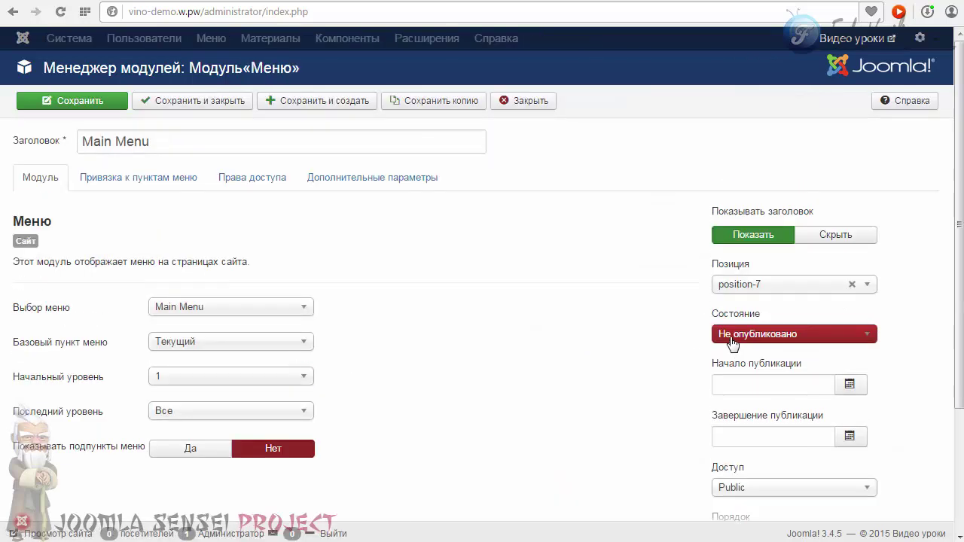
{"action": "left_click", "coordinate": [733, 343]}
{"action": "left_click", "coordinate": [736, 348]}
- Assign the Main Menu module to the offcanvas position, hide its title and save it
{"action": "left_click", "coordinate": [867, 284]}
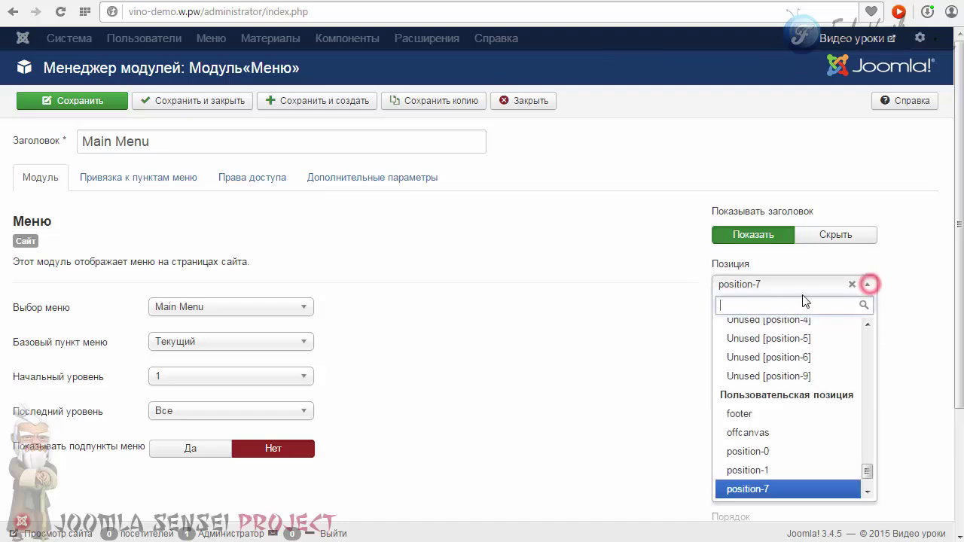
{"action": "right_click", "coordinate": [764, 301]}
{"action": "left_click", "coordinate": [799, 386]}
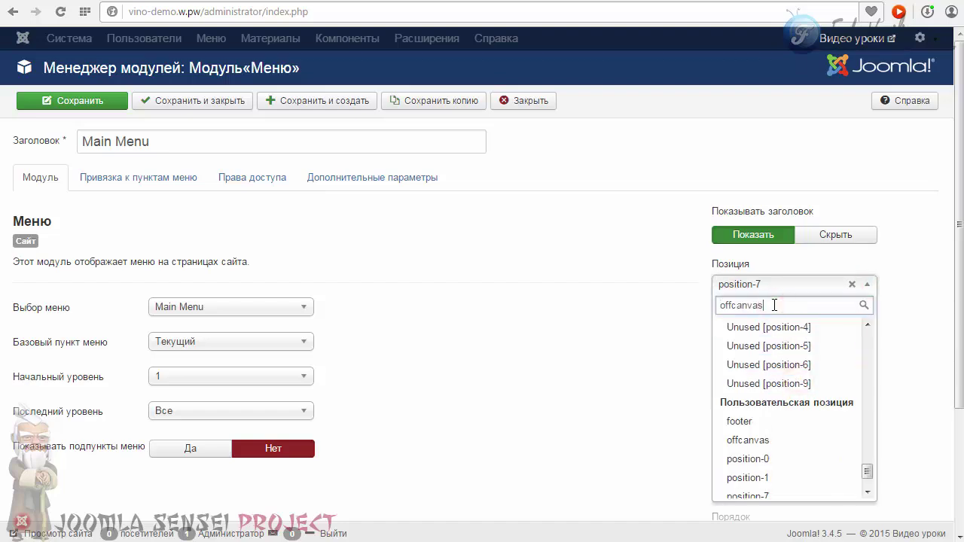
{"action": "key", "text": "Return"}
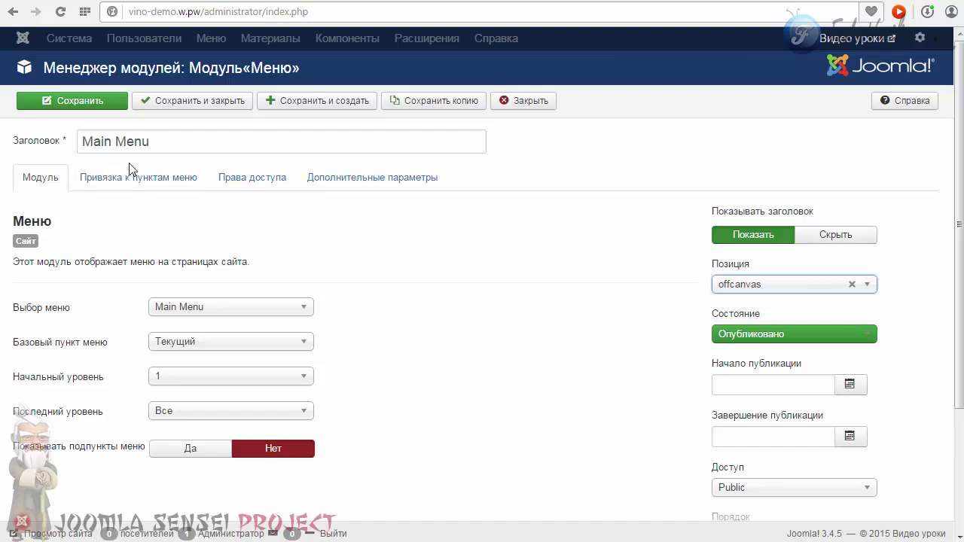
{"action": "left_click", "coordinate": [108, 101]}
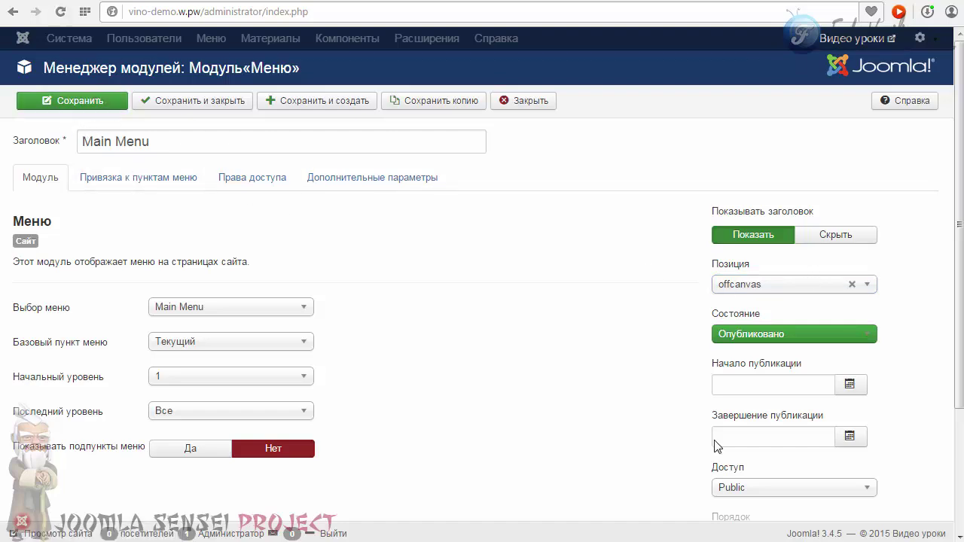
{"action": "left_click", "coordinate": [821, 238]}
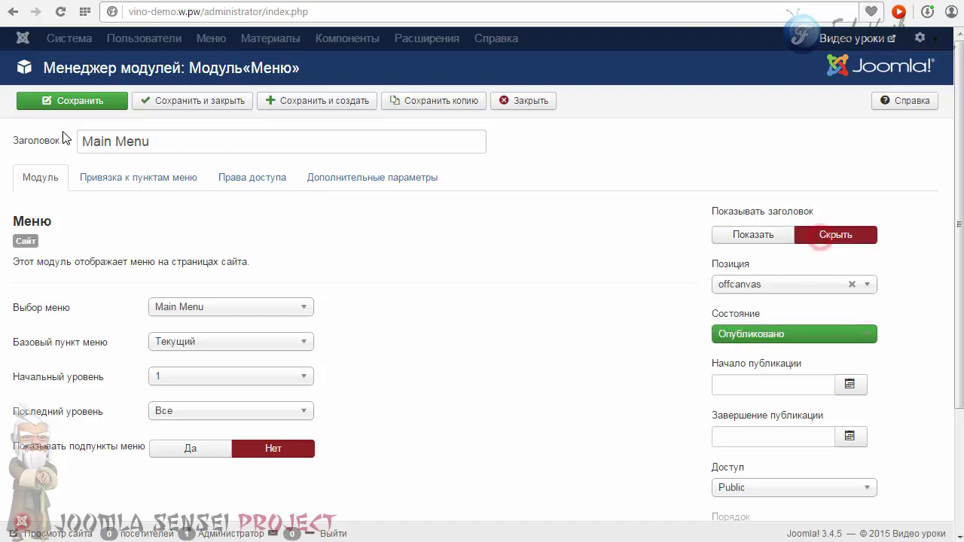
{"action": "left_click", "coordinate": [62, 104]}
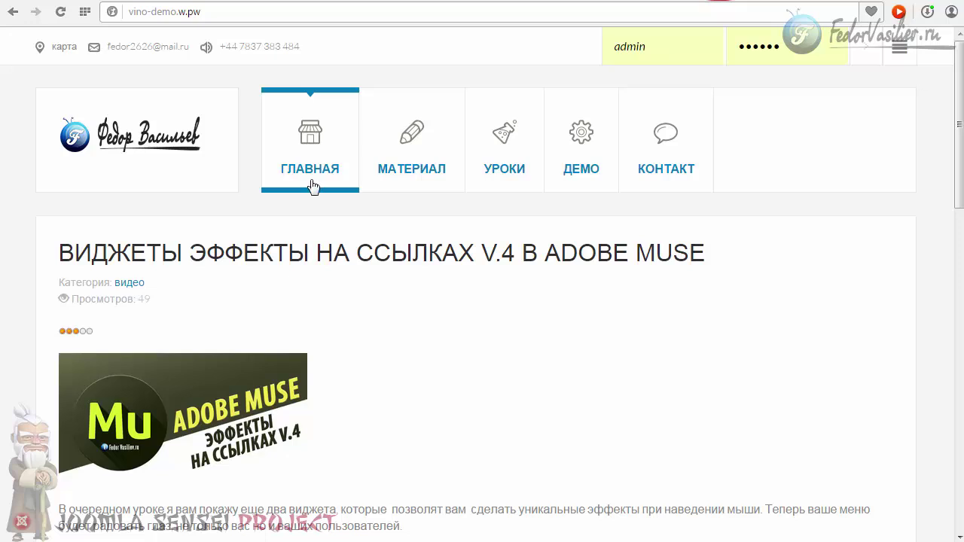
- Test the off-canvas menu on the vino-demo site by visiting Материал and Контакт, and look through the contact page's feedback form
{"action": "left_click", "coordinate": [898, 55]}
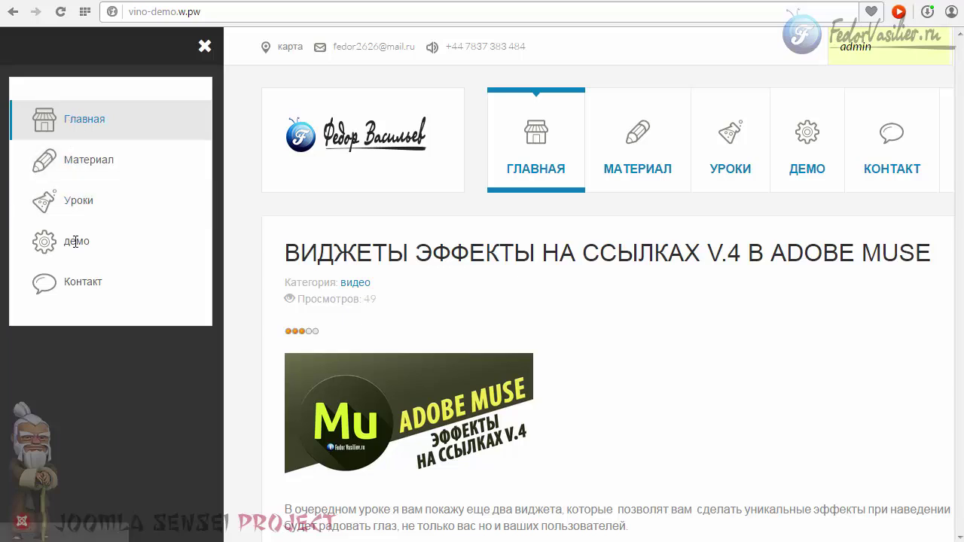
{"action": "left_click", "coordinate": [79, 166]}
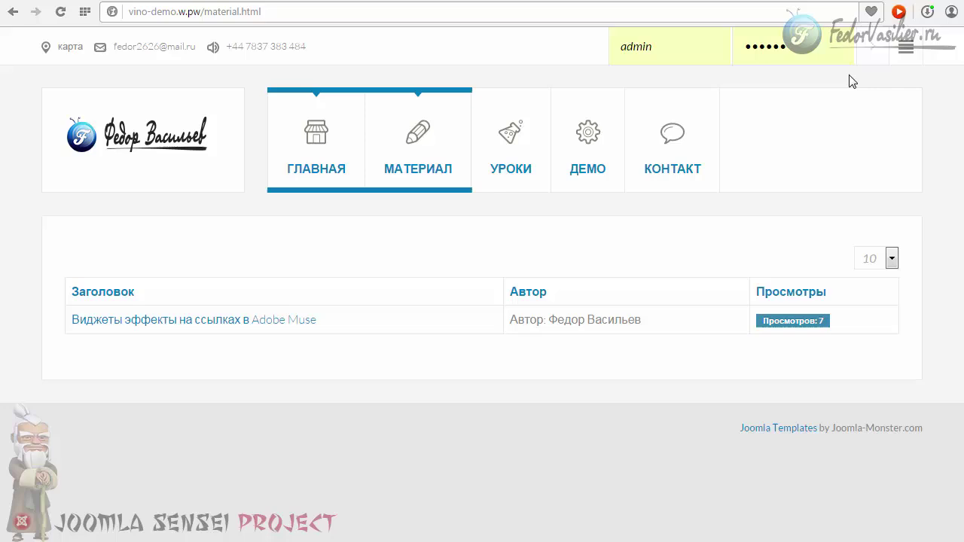
{"action": "left_click", "coordinate": [898, 55]}
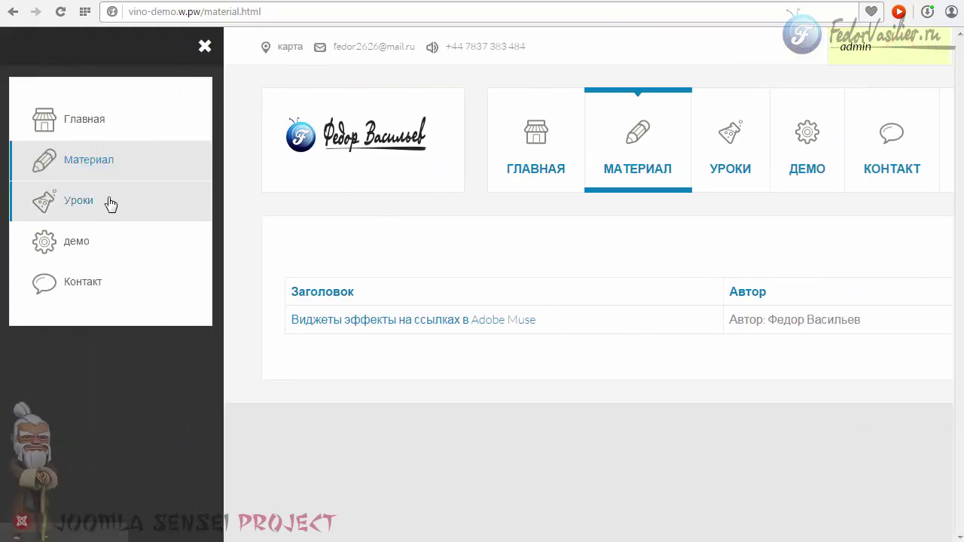
{"action": "left_click", "coordinate": [83, 287]}
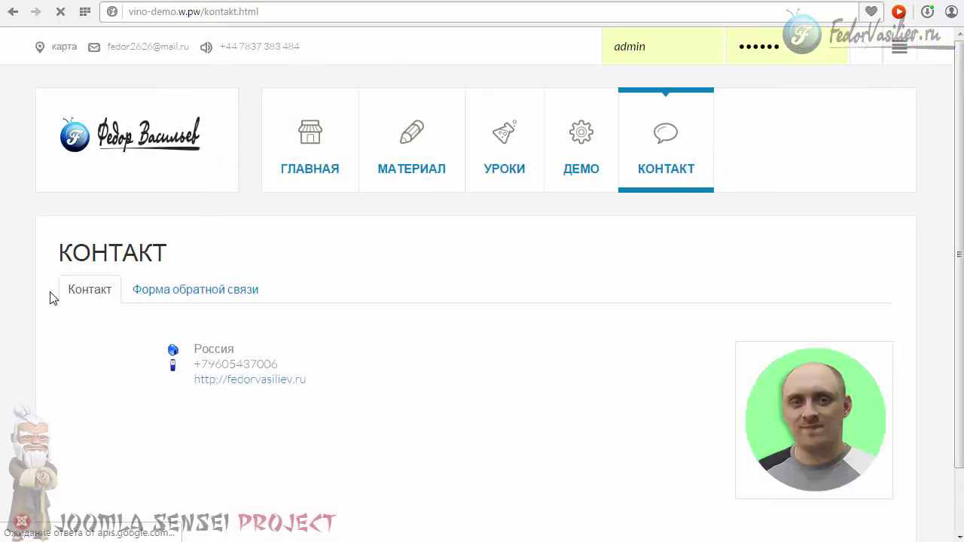
{"action": "left_click", "coordinate": [231, 289]}
{"action": "scroll", "coordinate": [337, 294], "scroll_direction": "down", "scroll_amount": 5}
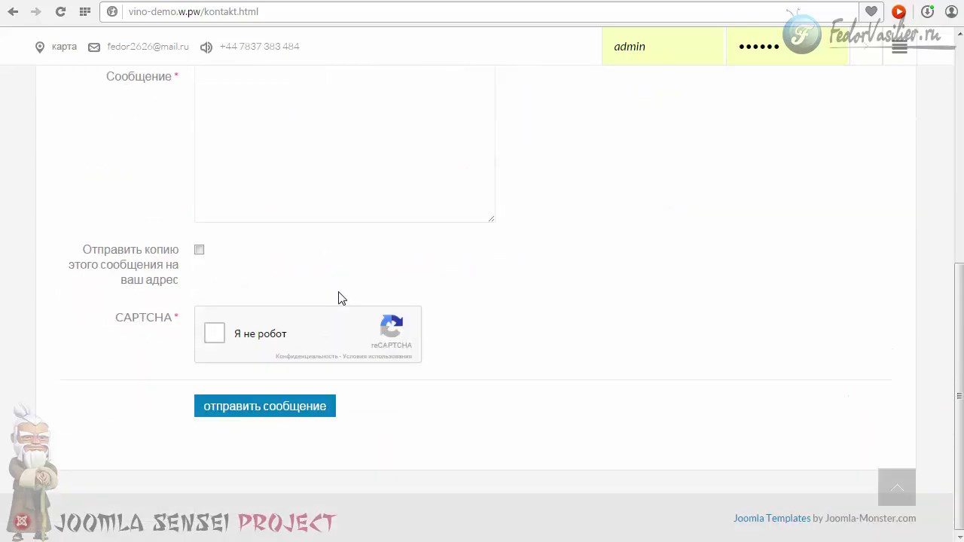
{"action": "scroll", "coordinate": [339, 294], "scroll_direction": "up", "scroll_amount": 5}
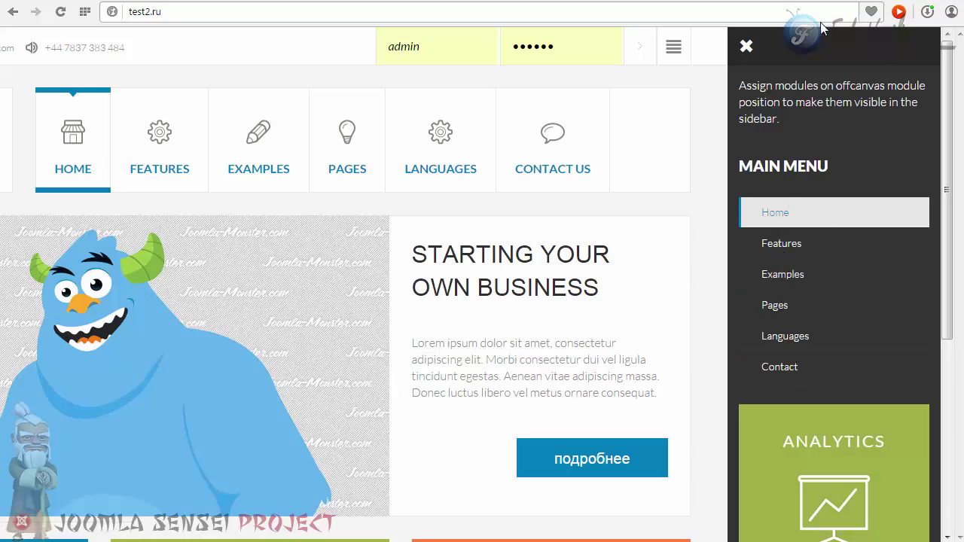
- Close the off-canvas sidebars on the demo site and vino-demo, and return to the vino-demo Главная page
{"action": "left_click", "coordinate": [745, 48]}
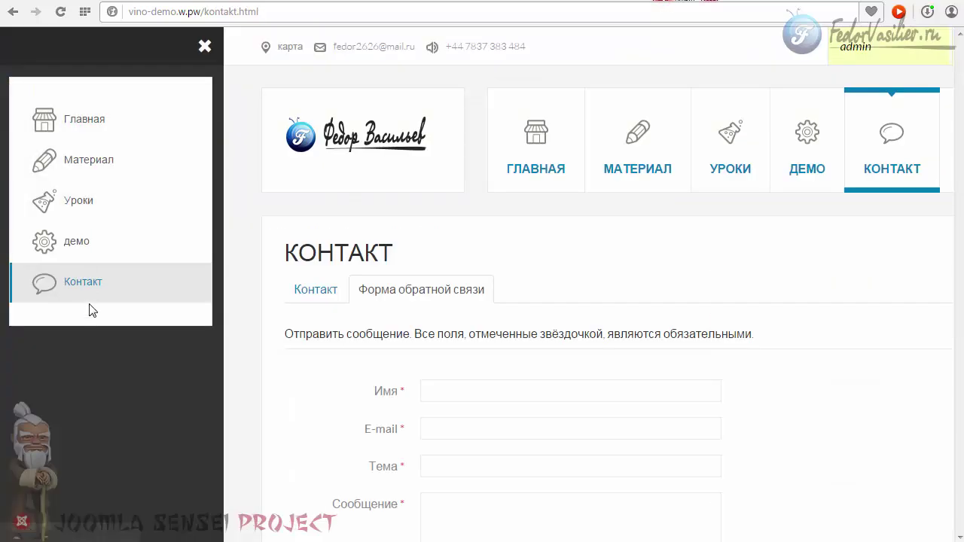
{"action": "left_click", "coordinate": [204, 50]}
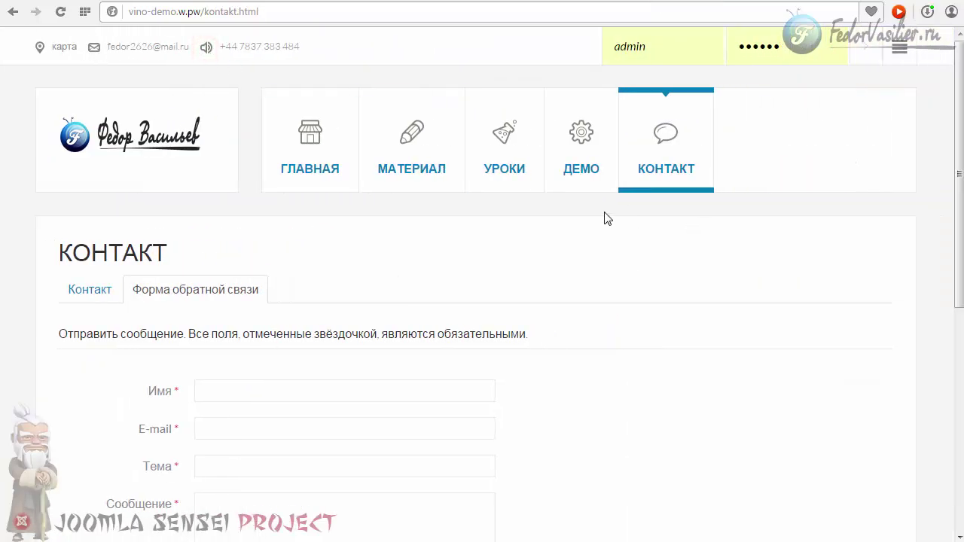
{"action": "left_click", "coordinate": [294, 150]}
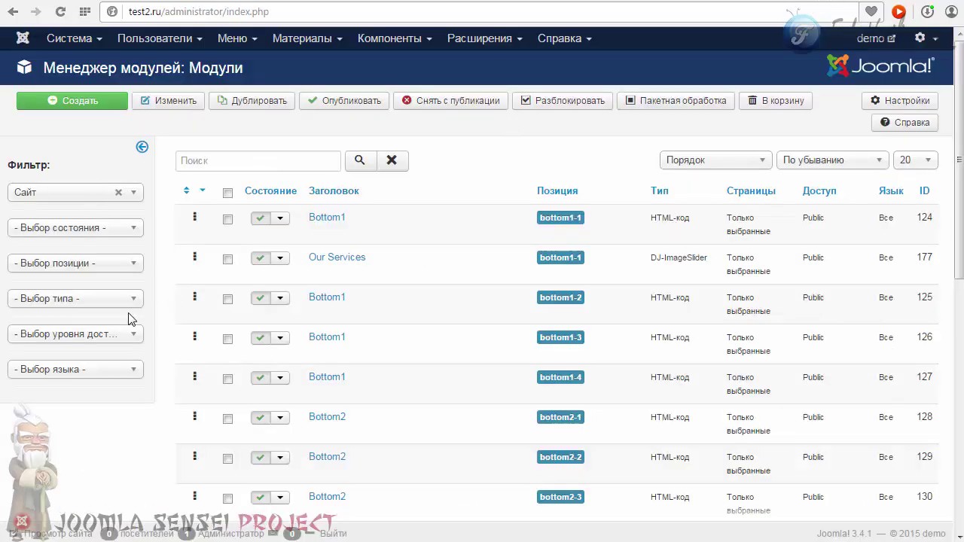
- Filter the test2.ru site's modules by the offcanvas position and open its Main Menu module
{"action": "left_click", "coordinate": [136, 266]}
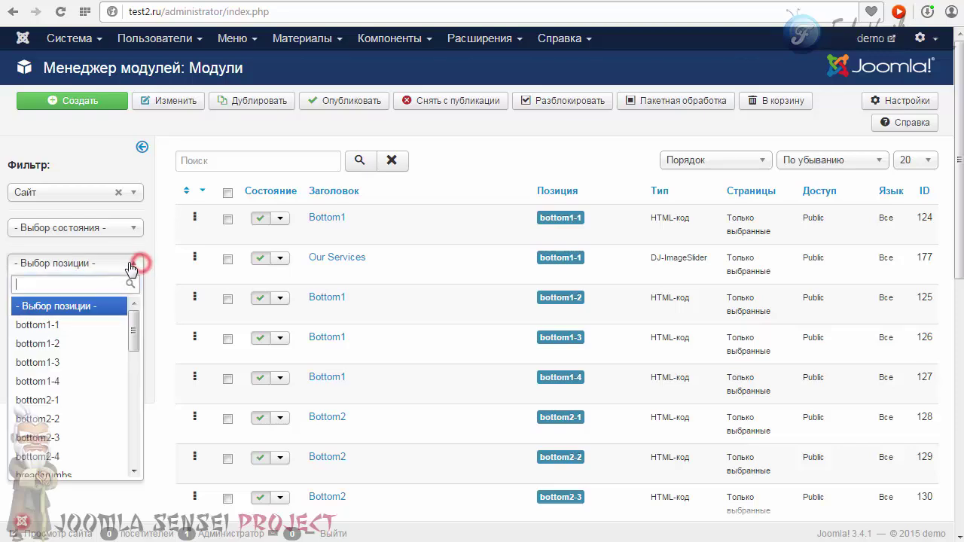
{"action": "left_click_drag", "start_coordinate": [135, 329], "coordinate": [133, 398]}
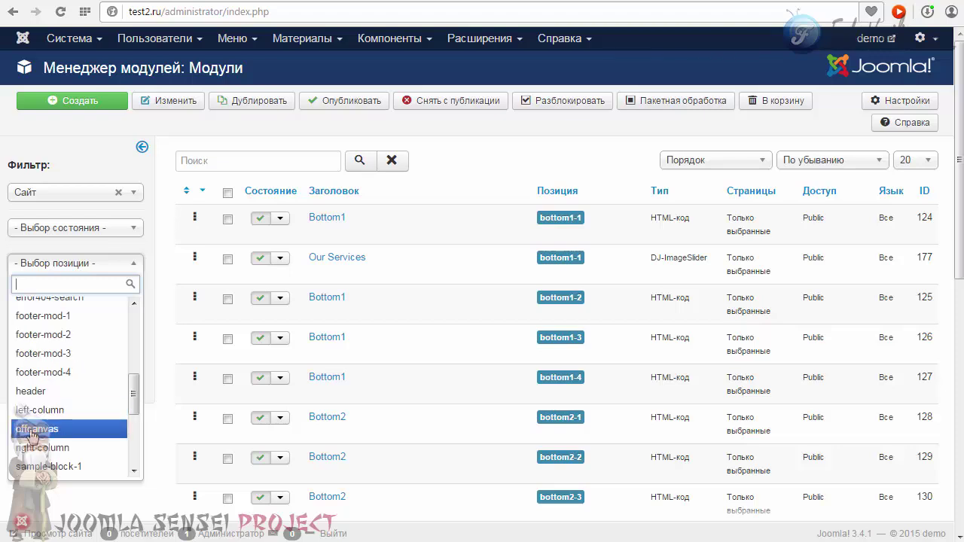
{"action": "left_click", "coordinate": [32, 433]}
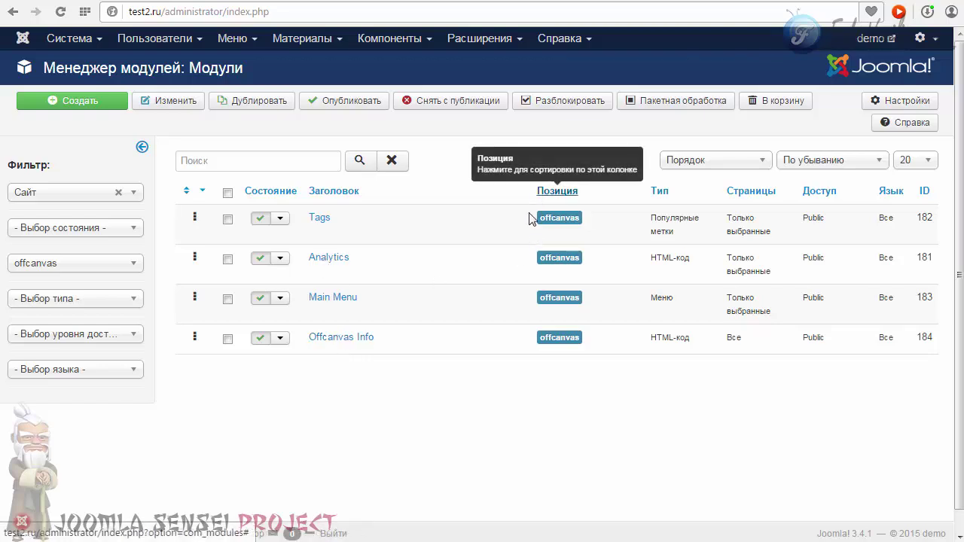
{"action": "left_click", "coordinate": [319, 301]}
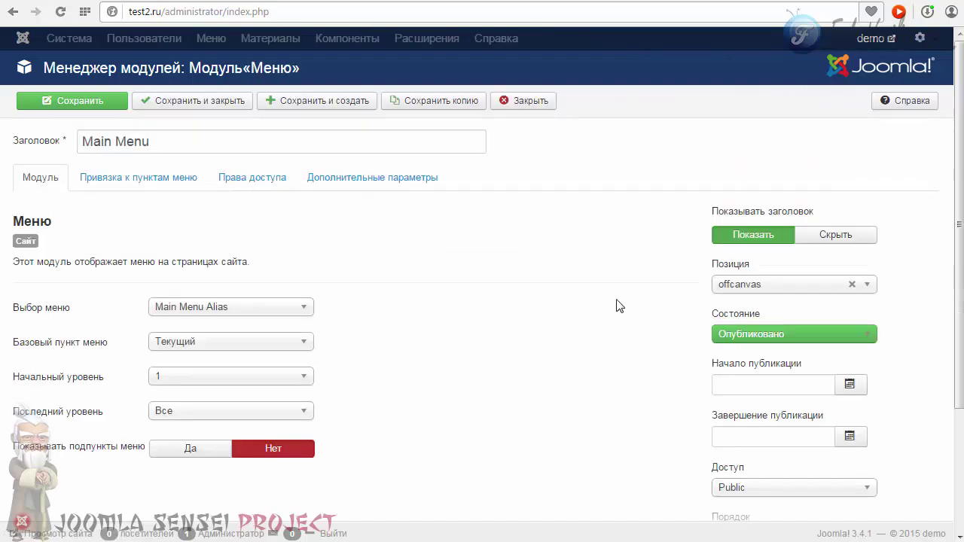
- Copy the module CSS class suffix blank-ms from the advanced parameters of the demo's Main Menu module
{"action": "left_click", "coordinate": [323, 180]}
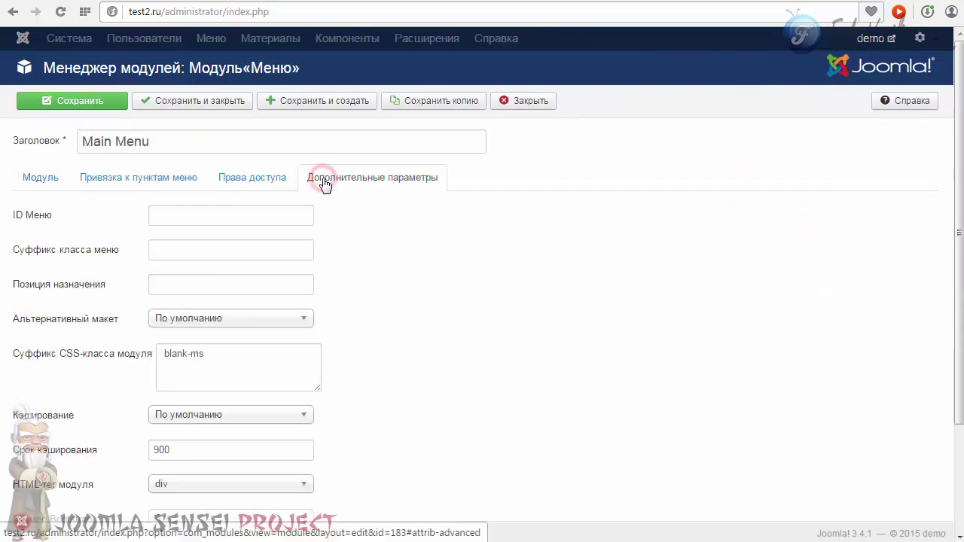
{"action": "scroll", "coordinate": [438, 309], "scroll_direction": "down", "scroll_amount": 1}
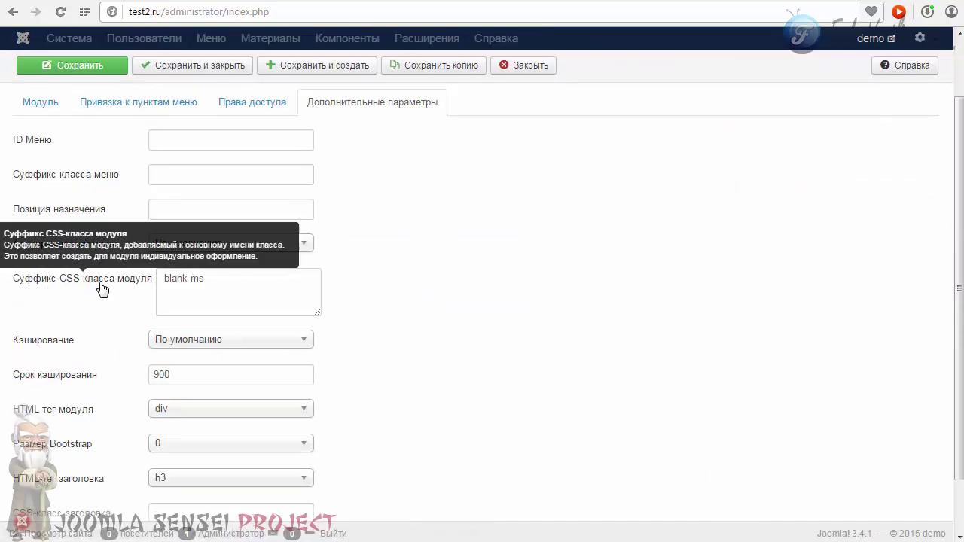
{"action": "triple_click", "coordinate": [207, 279]}
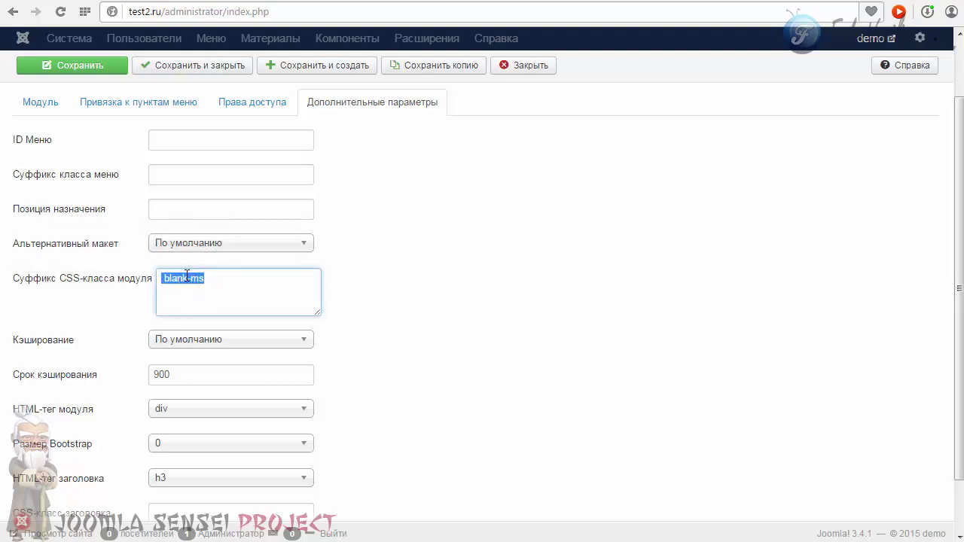
{"action": "right_click", "coordinate": [186, 276]}
{"action": "left_click", "coordinate": [241, 345]}
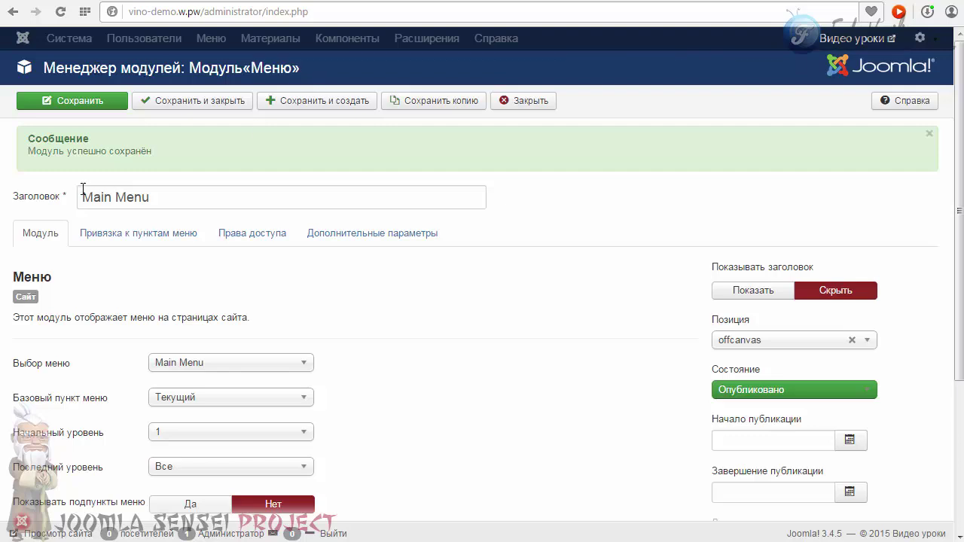
- Paste blank-ms as the module CSS class suffix of vino-demo's Main Menu module and save it
{"action": "triple_click", "coordinate": [168, 193]}
{"action": "left_click", "coordinate": [338, 231]}
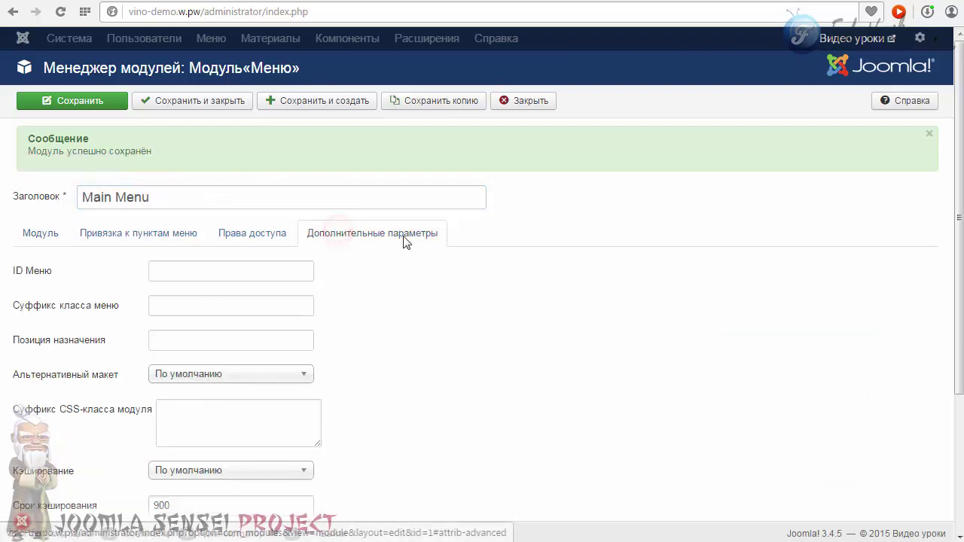
{"action": "scroll", "coordinate": [394, 308], "scroll_direction": "down", "scroll_amount": 2}
{"action": "scroll", "coordinate": [377, 317], "scroll_direction": "up", "scroll_amount": 1}
{"action": "right_click", "coordinate": [216, 346]}
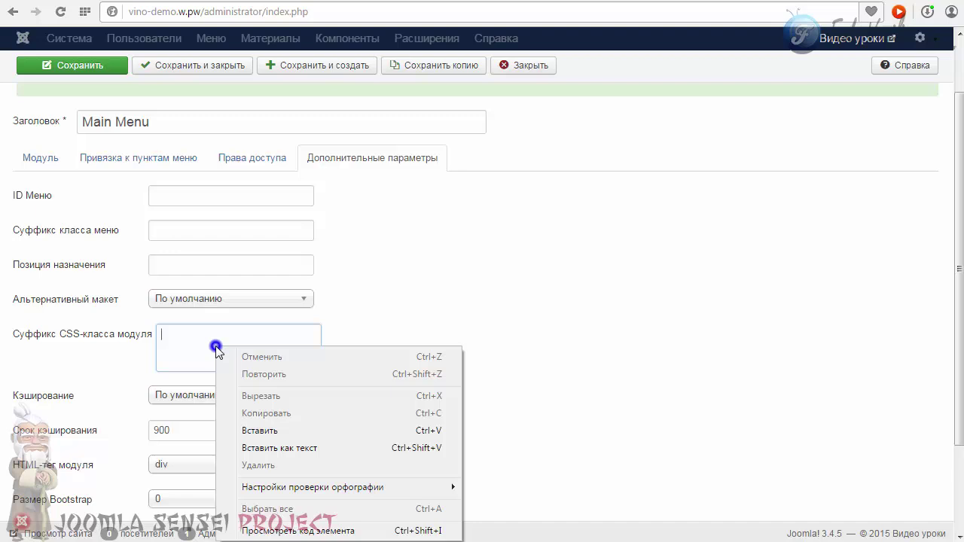
{"action": "left_click", "coordinate": [260, 431]}
{"action": "left_click", "coordinate": [116, 66]}
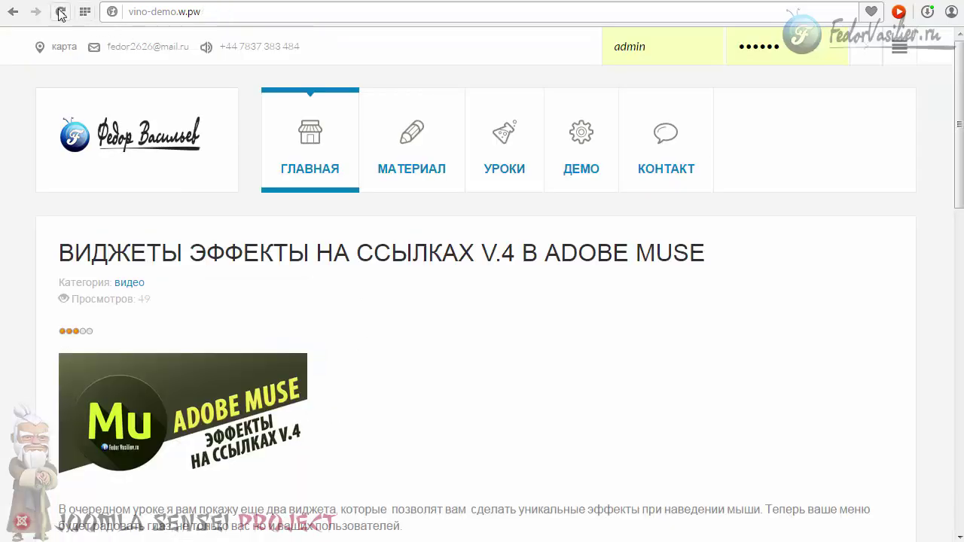
- Reload the vino-demo front page and open the off-canvas sidebar to check the menu's new styling
{"action": "left_click", "coordinate": [61, 12]}
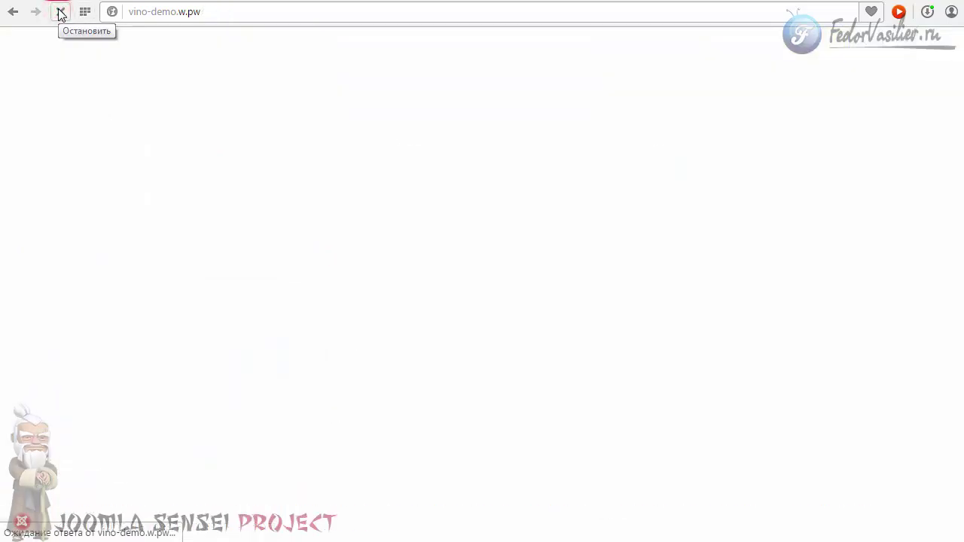
{"action": "left_click", "coordinate": [898, 47]}
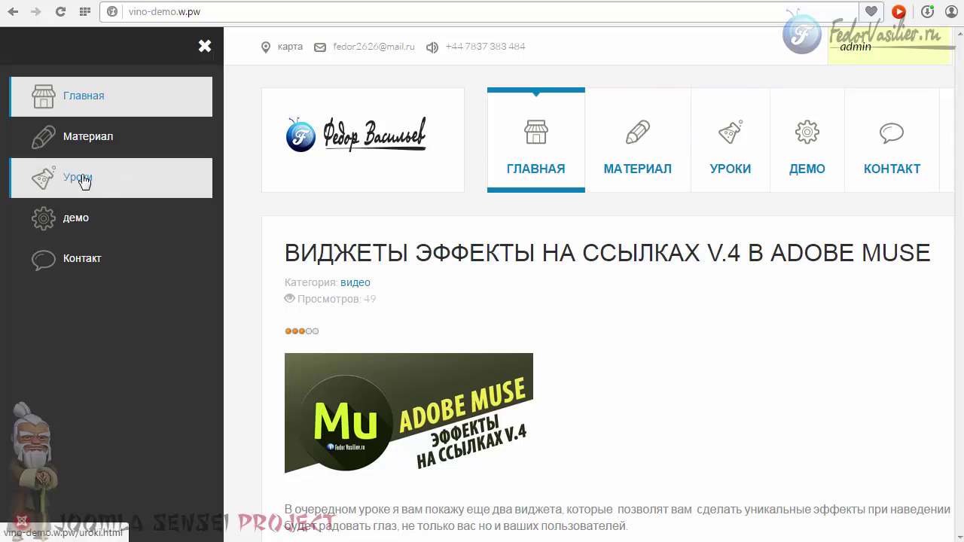
- Test the off-canvas menu by opening its Материал page, and return to the Главная page
{"action": "left_click", "coordinate": [80, 136]}
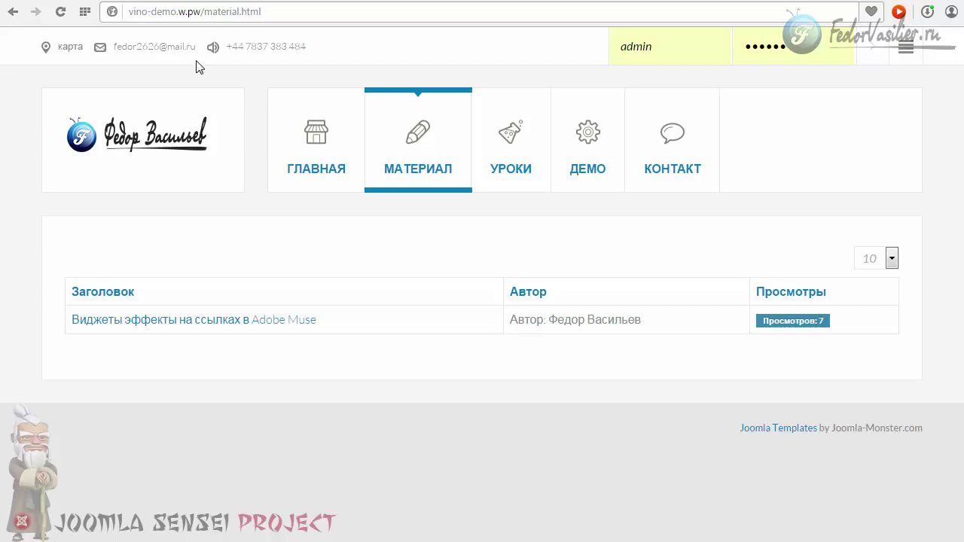
{"action": "left_click", "coordinate": [307, 147]}
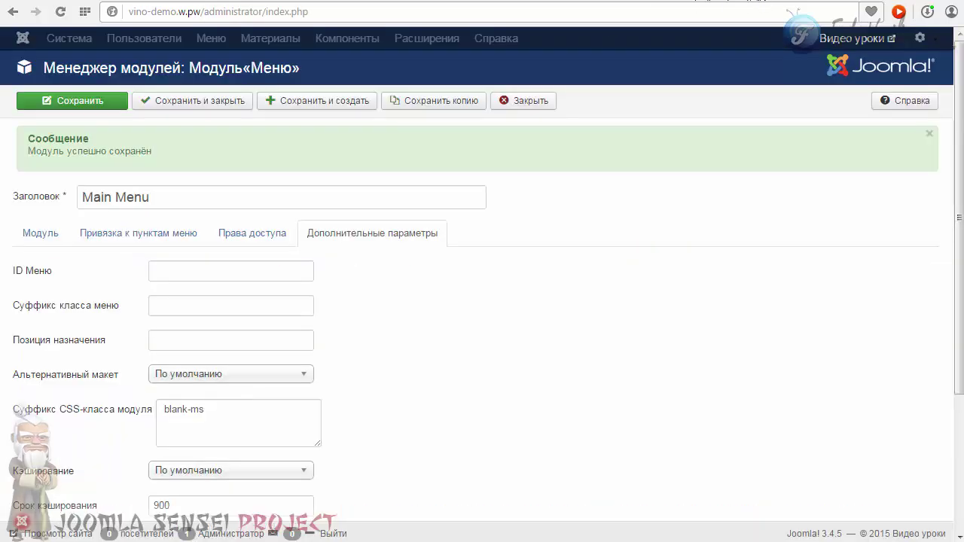
- Close the Main Menu module and open the default jm-services template style for editing
{"action": "left_click", "coordinate": [520, 100]}
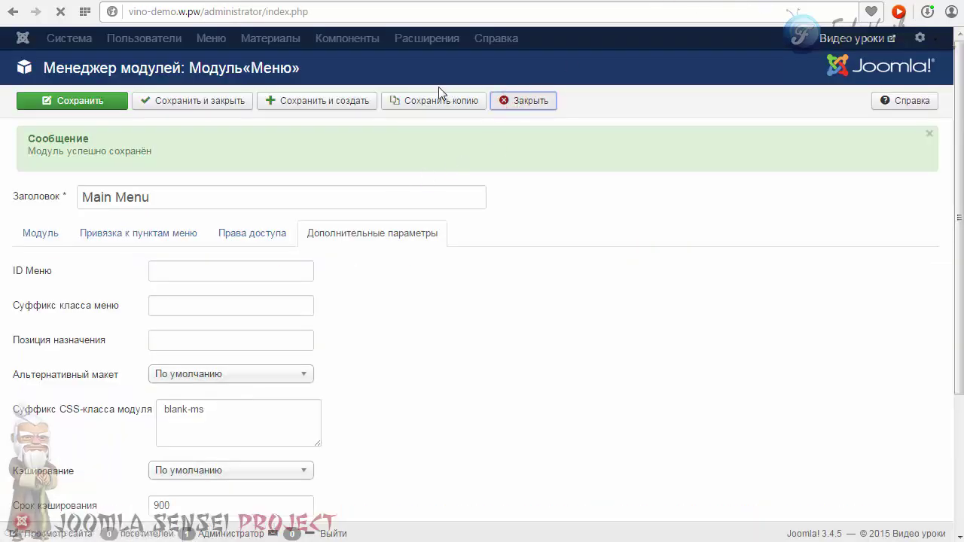
{"action": "left_click", "coordinate": [467, 42]}
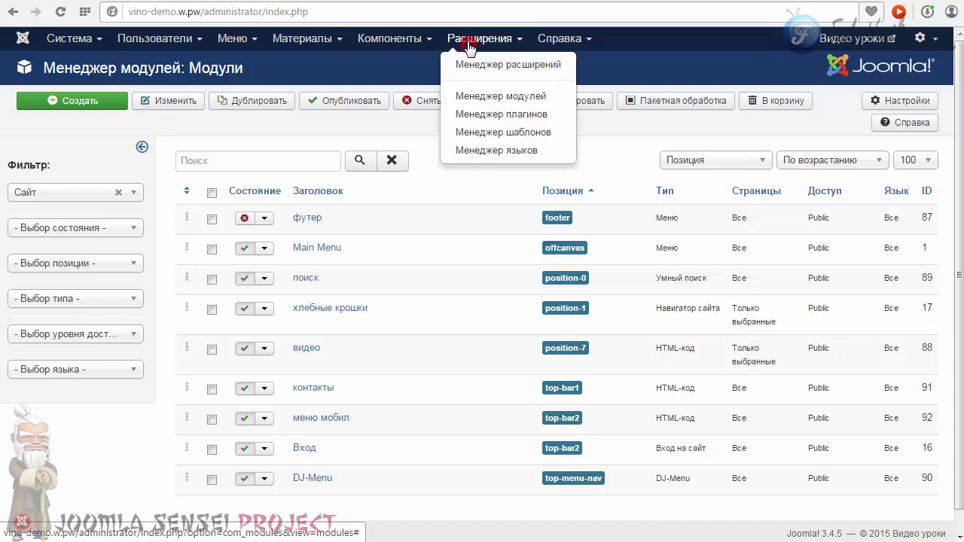
{"action": "left_click", "coordinate": [497, 132]}
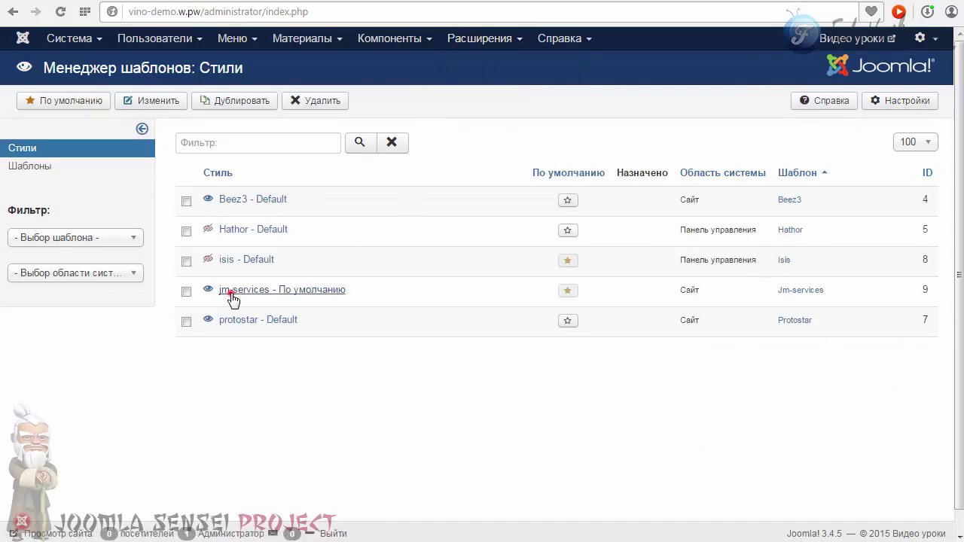
{"action": "left_click", "coordinate": [230, 295]}
- Switch the off-canvas sidebar to the opposite side in the template settings, save and close the style, and reload the vino-demo front page
{"action": "scroll", "coordinate": [176, 259], "scroll_direction": "down", "scroll_amount": 3}
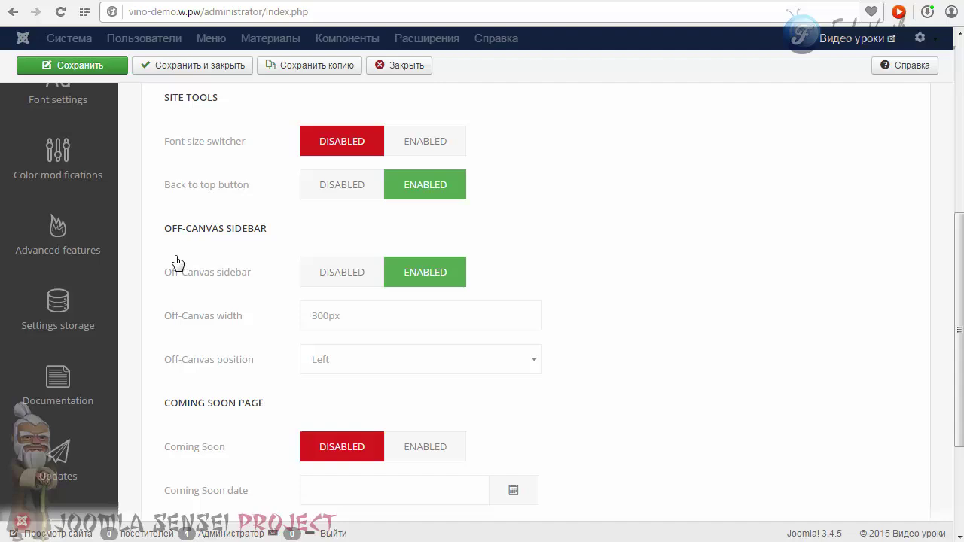
{"action": "left_click", "coordinate": [334, 359]}
{"action": "left_click", "coordinate": [339, 390]}
{"action": "left_click", "coordinate": [171, 65]}
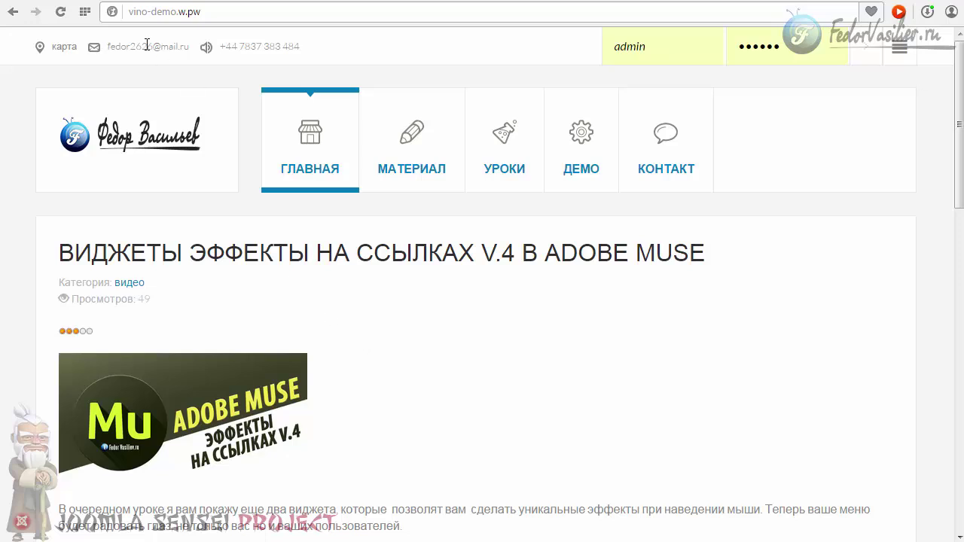
{"action": "left_click", "coordinate": [60, 11]}
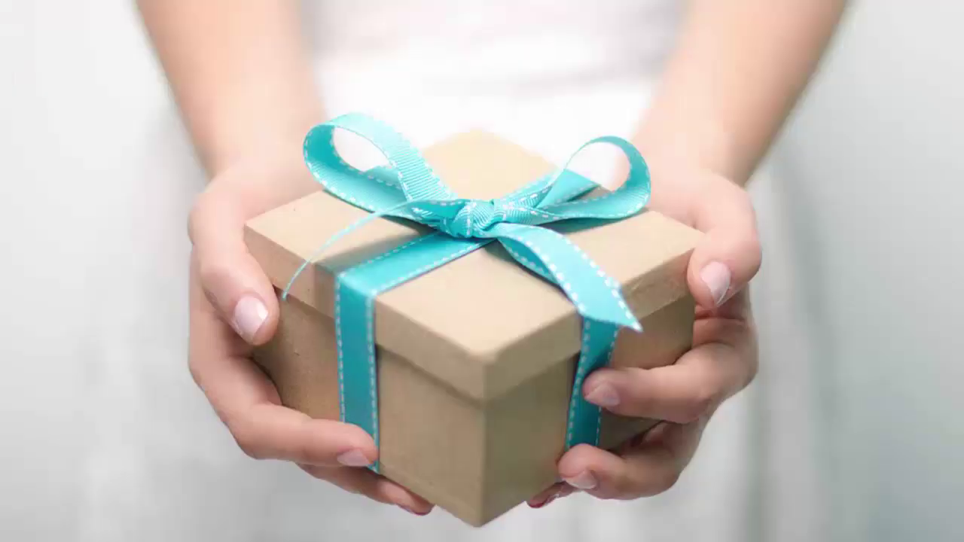